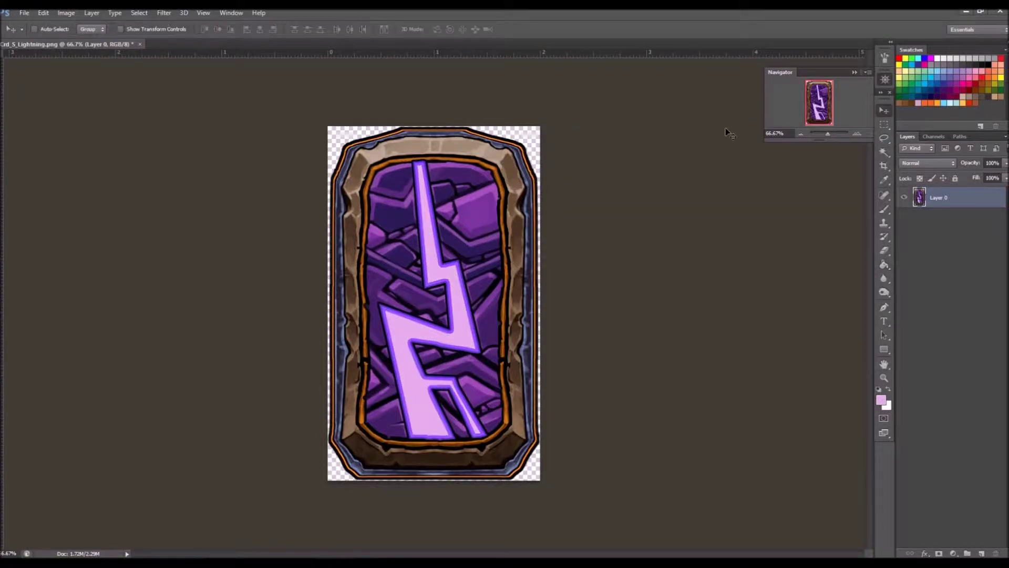
# Recolour the lightning bolt pink and choose a light pink highlight colour.
pyautogui.hotkey('ctrl', '1')
pyautogui.press('b')
pyautogui.hotkey('ctrl', '+')
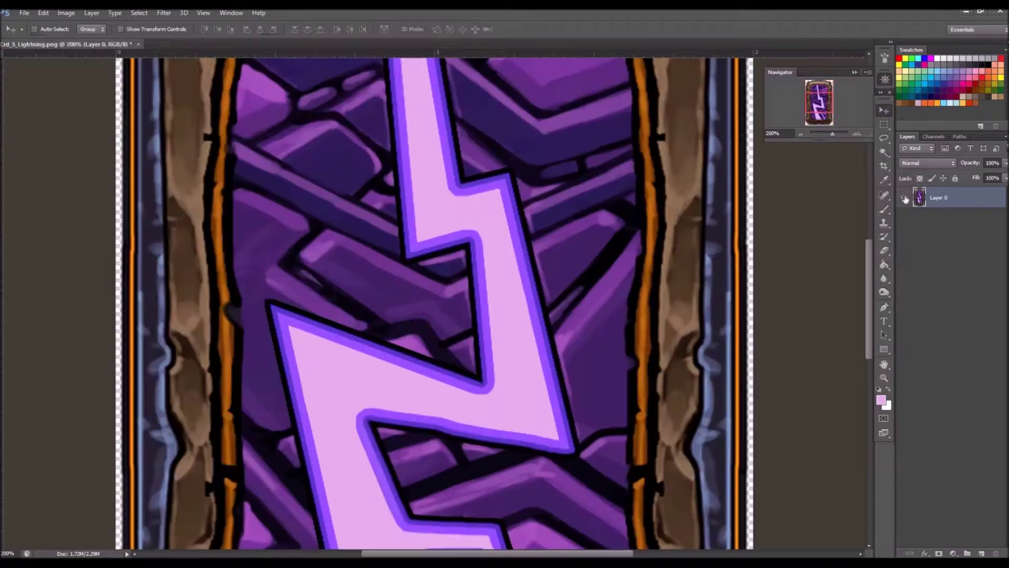
pyautogui.press('F5')
# Paint several light pink highlight strokes along the lightning bolt.
pyautogui.moveTo(431, 297)
pyautogui.mouseDown()
pyautogui.moveTo(468, 293)
pyautogui.moveTo(486, 315)
pyautogui.mouseUp()
pyautogui.press('h')
pyautogui.moveTo(486, 315); pyautogui.dragTo(399, 236)
pyautogui.moveTo(344, 271); pyautogui.dragTo(388, 366)
pyautogui.moveTo(494, 419); pyautogui.dragTo(484, 390)
pyautogui.hotkey('ctrl', '-')
pyautogui.hotkey('ctrl', '-')
pyautogui.hotkey('ctrl', '-')
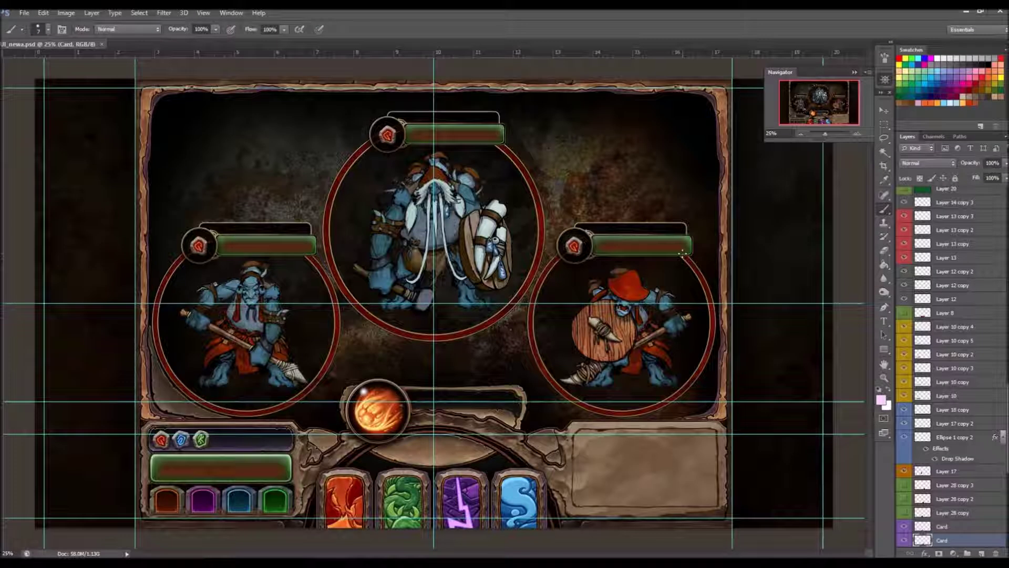
# Delete the three characters, the placeholder overlay and the centre circle frame.
pyautogui.scroll(10, 960, 415)
pyautogui.press('z')
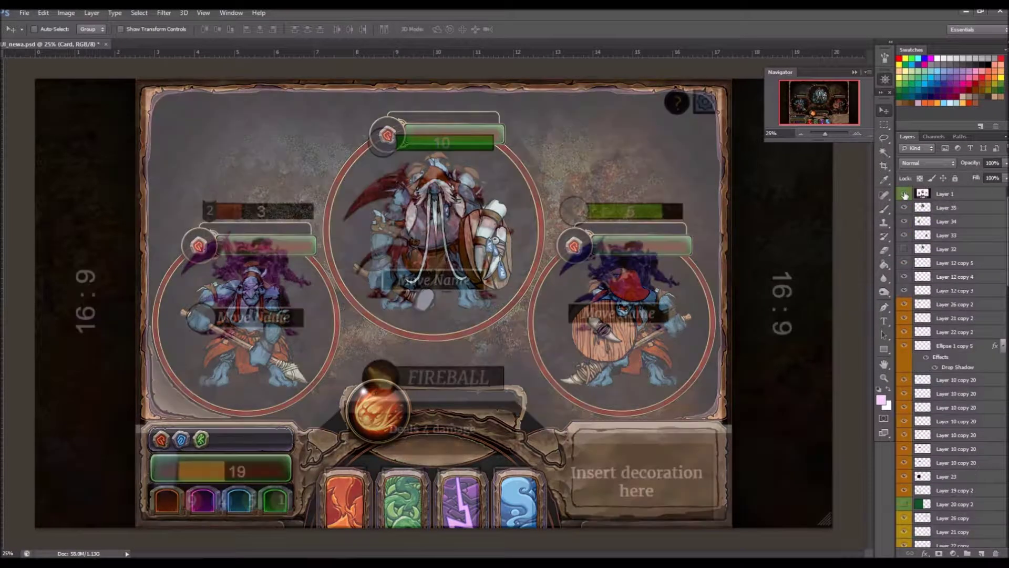
pyautogui.press('v')
pyautogui.click(938, 208)
pyautogui.keyDown('shift'); pyautogui.click(937, 249); pyautogui.keyUp('shift')
pyautogui.press('Delete')
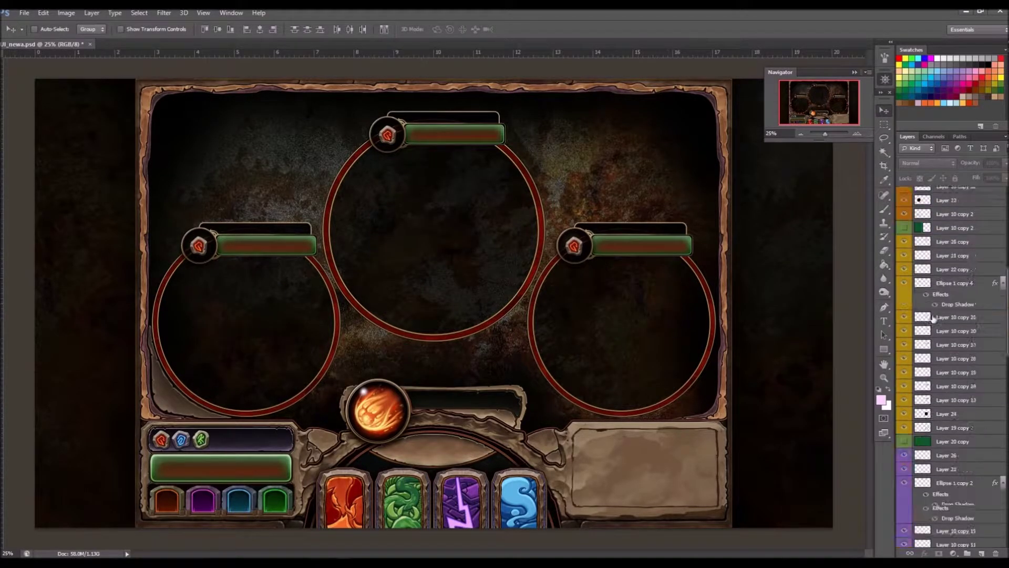
pyautogui.press('Delete')
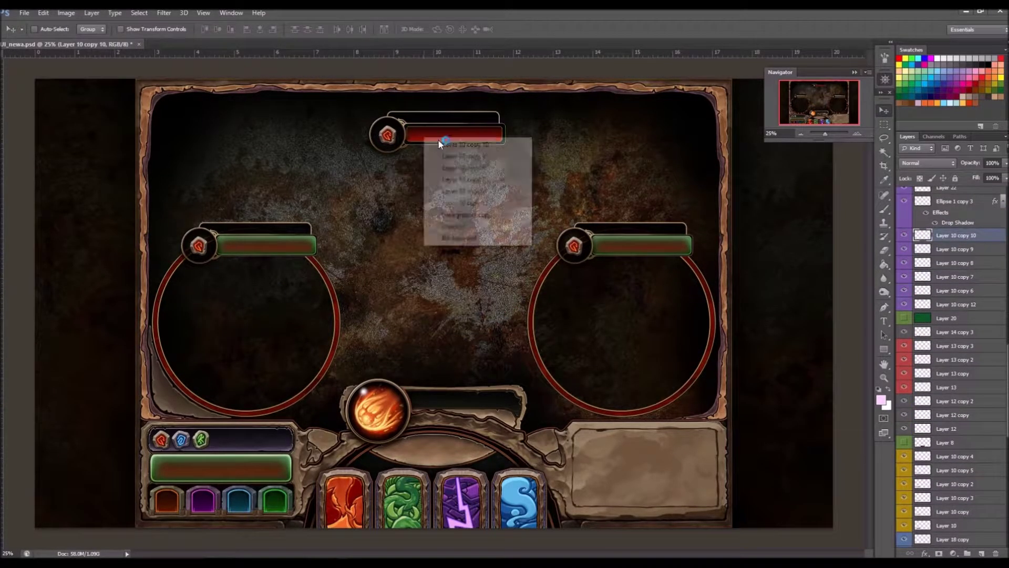
# Delete the top name bar, then select the side circle frame layer.
pyautogui.rightClick(436, 135)
pyautogui.click(447, 139)
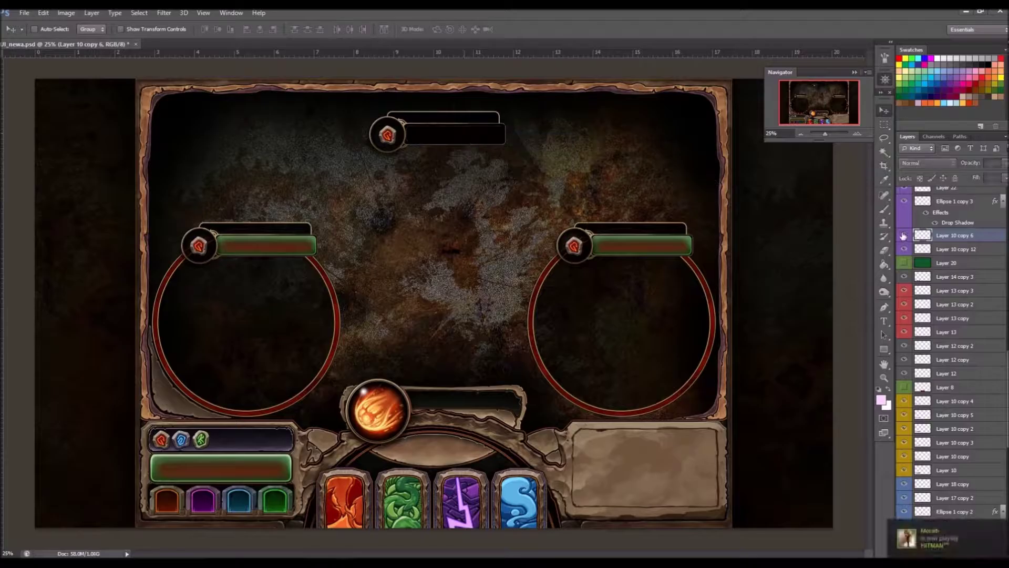
pyautogui.rightClick(451, 125)
pyautogui.click(463, 157)
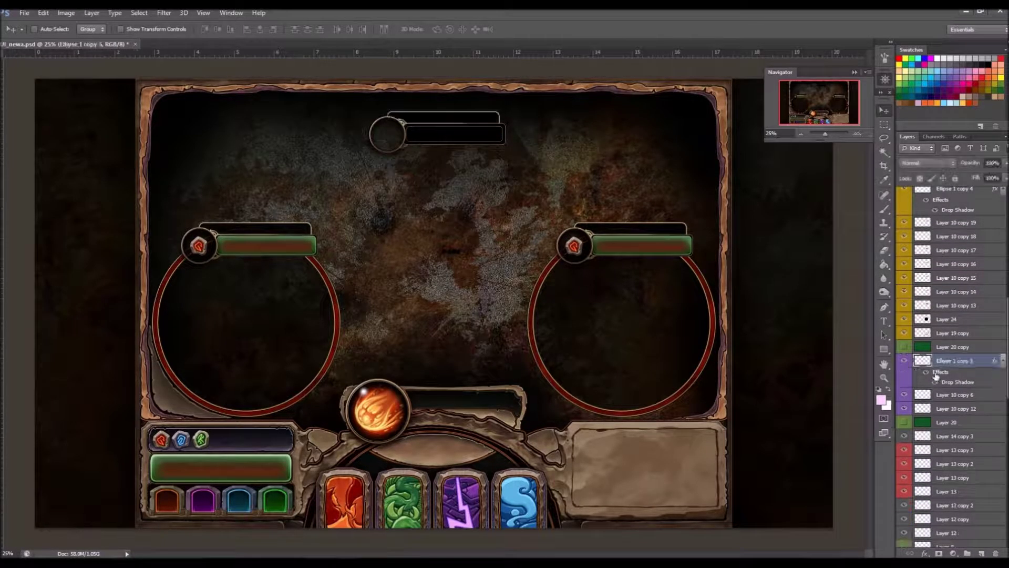
pyautogui.press('Delete')
pyautogui.scroll(4, 947, 316)
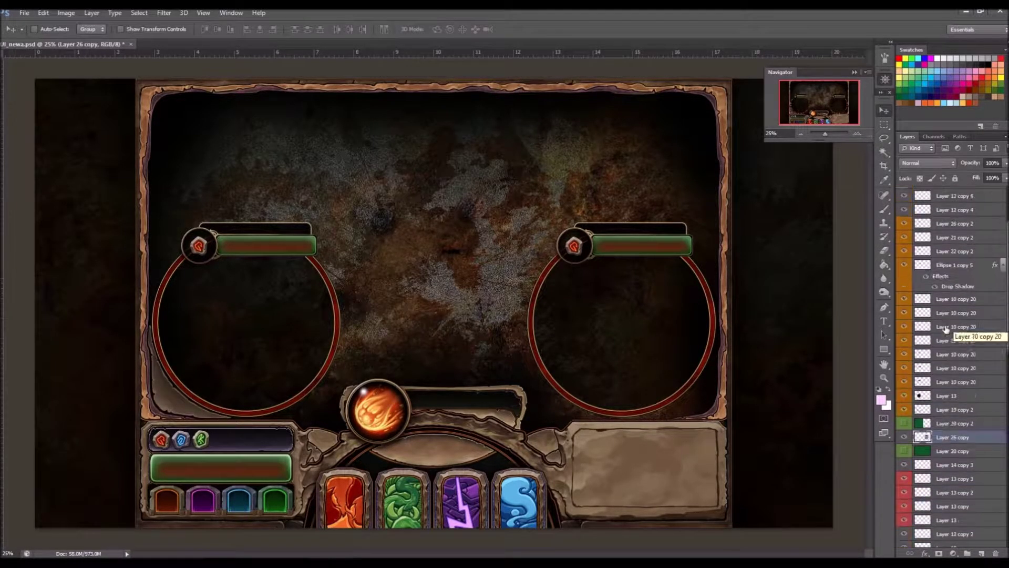
pyautogui.click(904, 223)
pyautogui.click(951, 479)
# Alt-drag a circle frame copy into the centre and draw a pink spacer rectangle.
pyautogui.moveTo(657, 342); pyautogui.dragTo(467, 299)
pyautogui.hotkey('ctrl', ';')
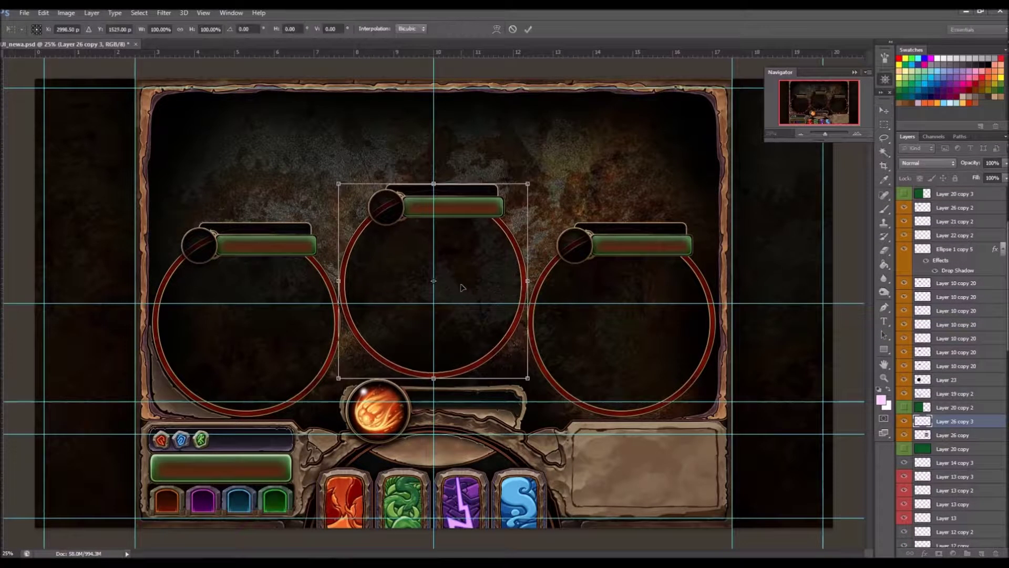
pyautogui.press('u')
pyautogui.moveTo(59, 189); pyautogui.dragTo(397, 262)
pyautogui.press('v')
pyautogui.moveTo(128, 218)
pyautogui.mouseDown()
pyautogui.moveTo(34, 200)
pyautogui.moveTo(190, 179)
pyautogui.moveTo(441, 195)
pyautogui.moveTo(445, 155)
pyautogui.mouseUp()
# Narrow and copy the pink spacers across the gaps, then delete them.
pyautogui.hotkey('ctrl', 't')
pyautogui.moveTo(541, 171); pyautogui.dragTo(432, 170)
pyautogui.scroll(7, 433, 171)
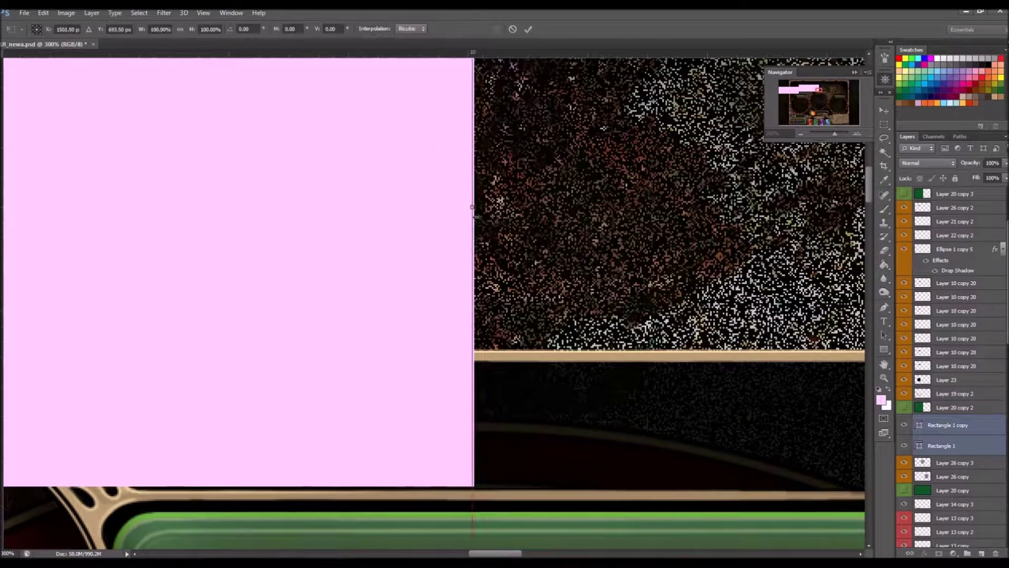
pyautogui.press('Return')
pyautogui.scroll(-7, 470, 207)
pyautogui.moveTo(262, 153); pyautogui.dragTo(613, 142)
pyautogui.press('Delete')
pyautogui.press('Delete')
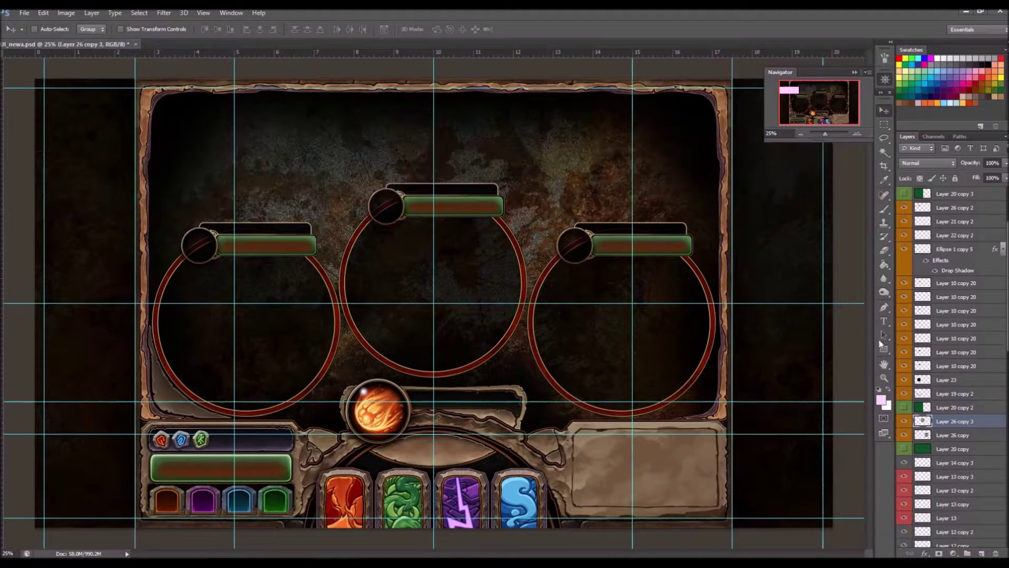
# Place the right circle and add a vertical guide between the circles.
pyautogui.hotkey('ctrl', 't')
pyautogui.press('Return')
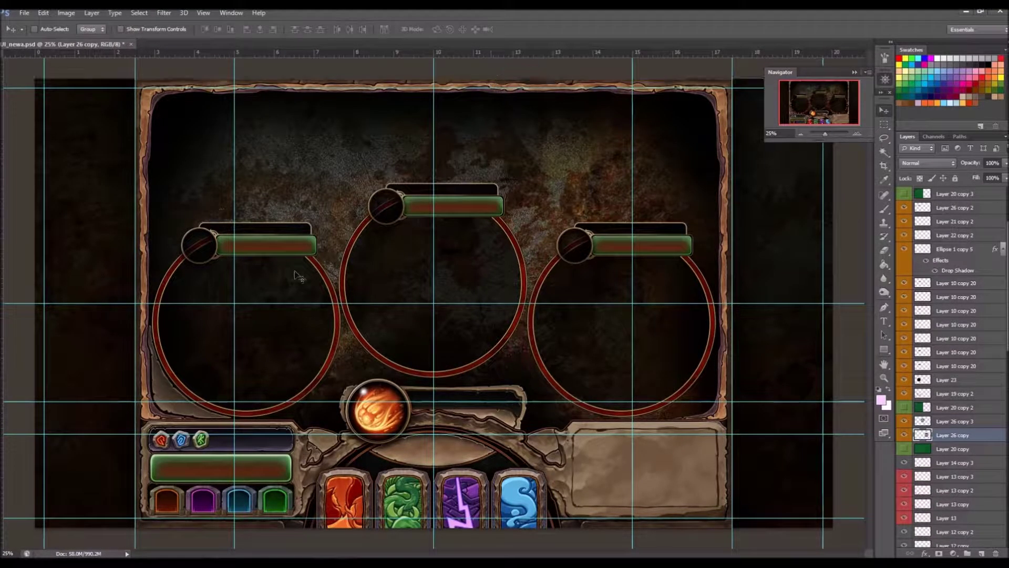
pyautogui.scroll(5, 662, 273)
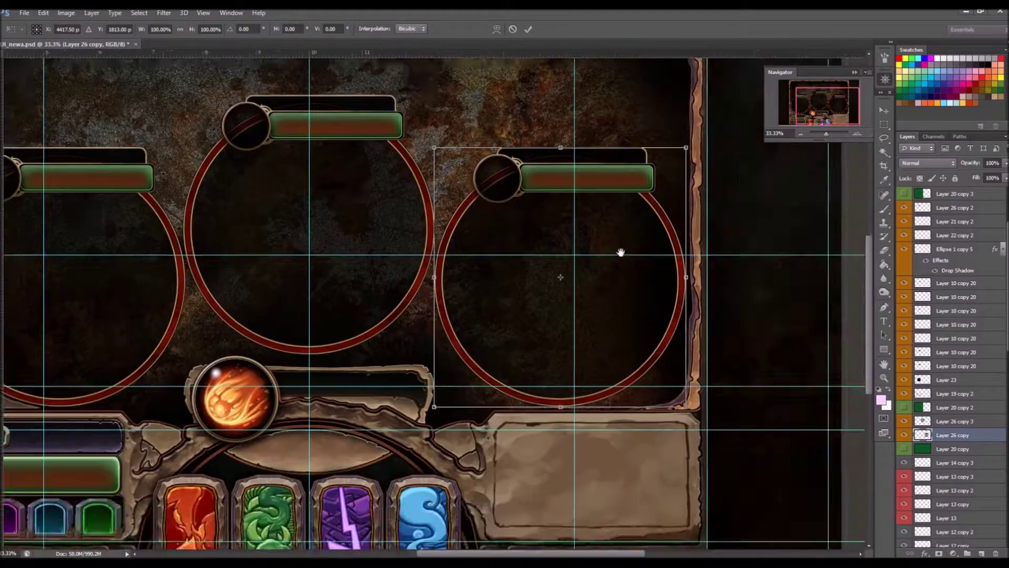
pyautogui.moveTo(2, 269); pyautogui.dragTo(541, 268)
pyautogui.scroll(-3, 360, 289)
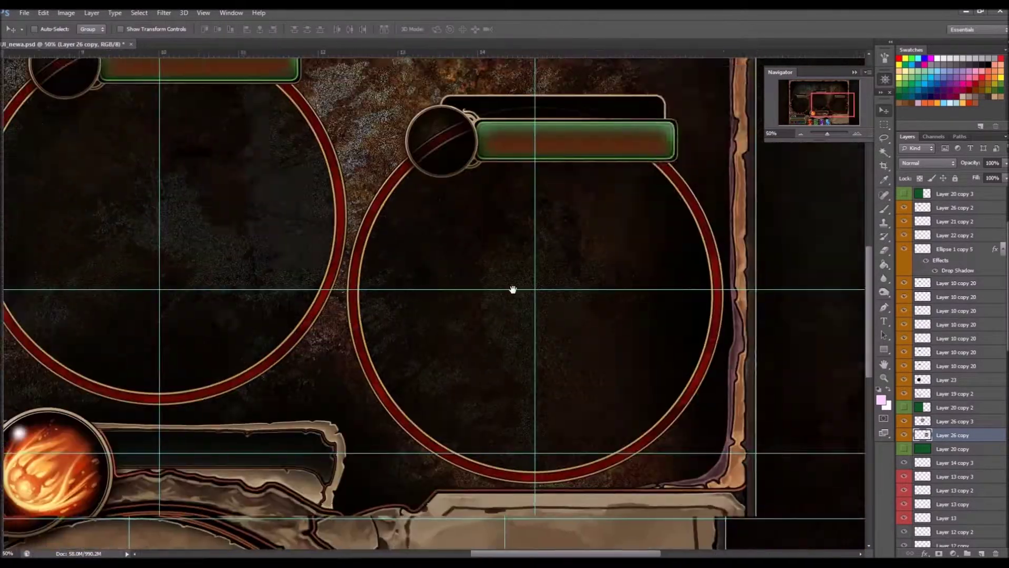
# Align the left circle using a spacer, then delete the parchment corner piece.
pyautogui.moveTo(593, 231); pyautogui.dragTo(728, 297)
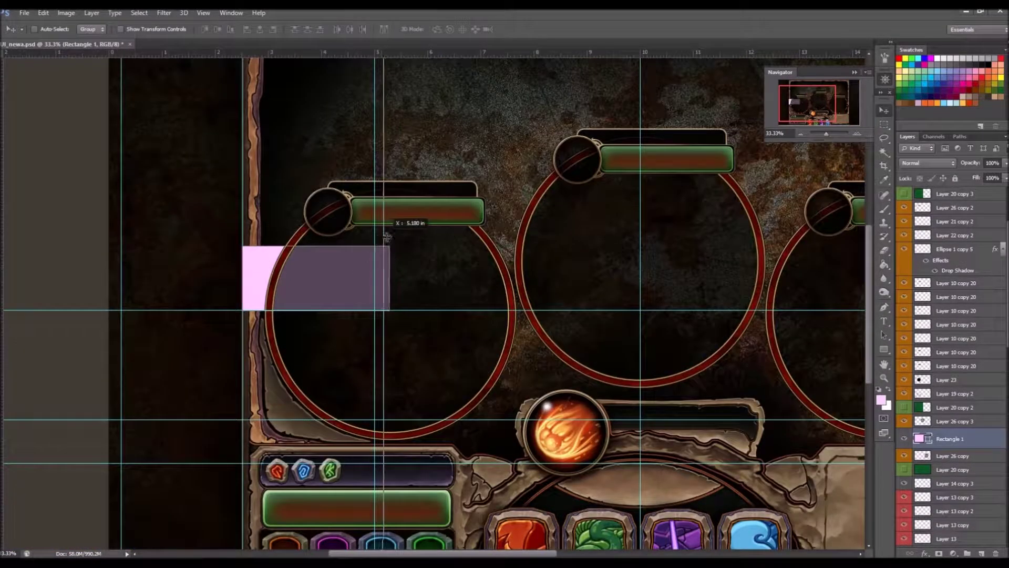
pyautogui.press('Delete')
pyautogui.hotkey('ctrl', 't')
pyautogui.press('Return')
pyautogui.hscroll(5, 398, 297)
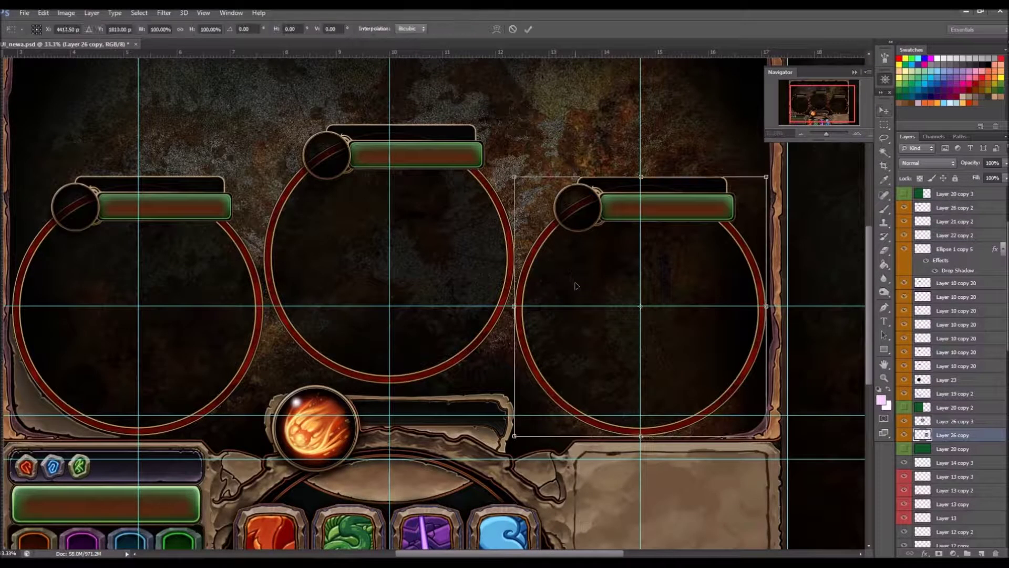
pyautogui.keyDown('ctrl'); pyautogui.click(36, 404); pyautogui.keyUp('ctrl')
pyautogui.press('Delete')
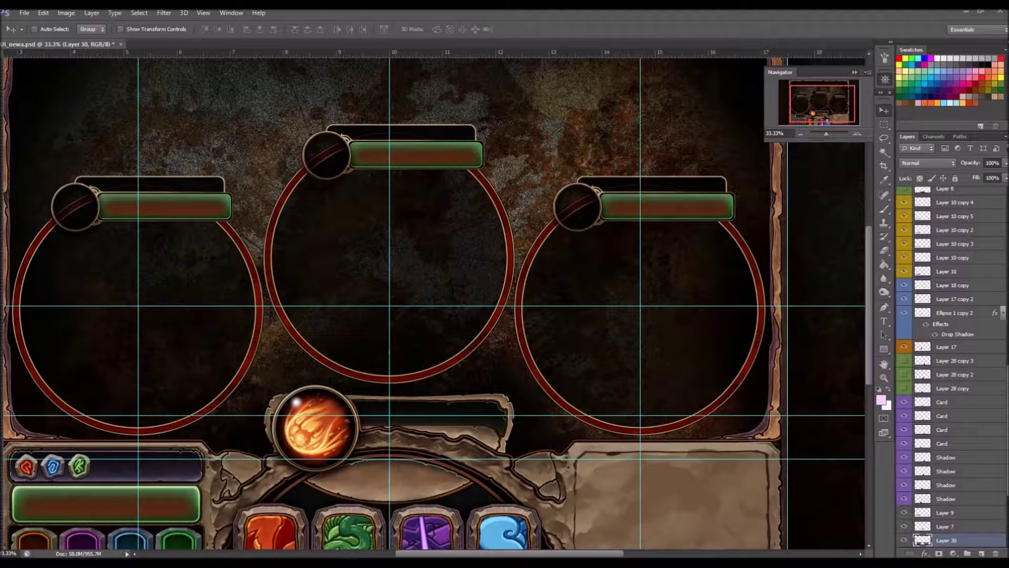
# Hide the left name bar's round icon and upper panel layers.
pyautogui.scroll(5, 462, 264)
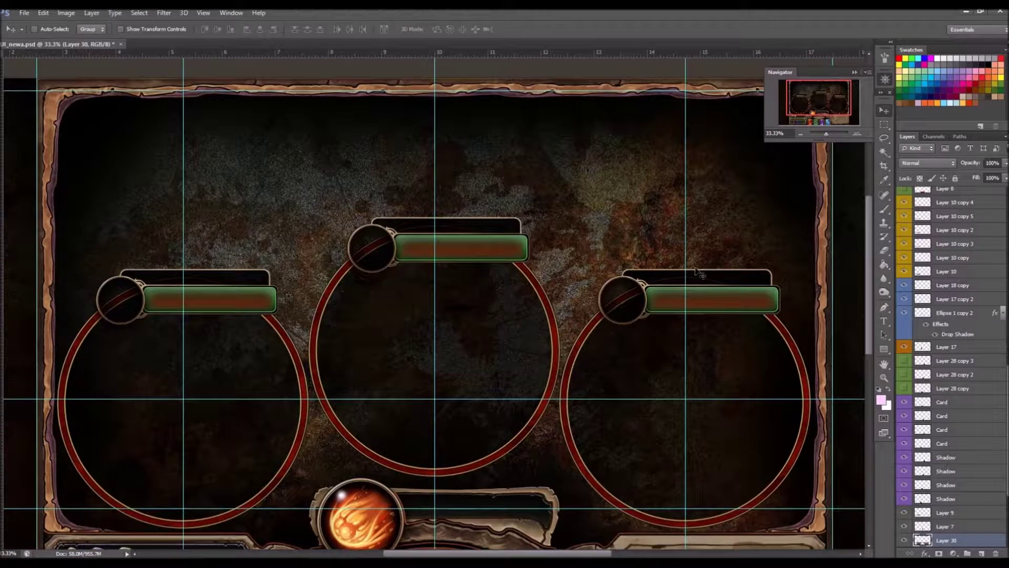
pyautogui.scroll(-5, 462, 159)
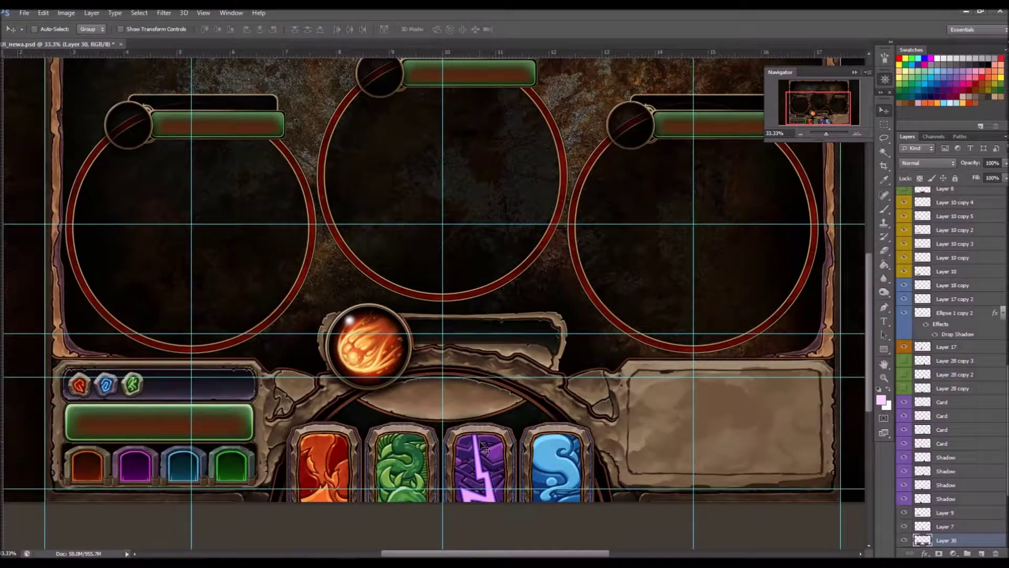
pyautogui.keyDown('ctrl'); pyautogui.click(213, 166); pyautogui.keyUp('ctrl')
pyautogui.click(903, 263)
pyautogui.moveTo(904, 267); pyautogui.dragTo(904, 318)
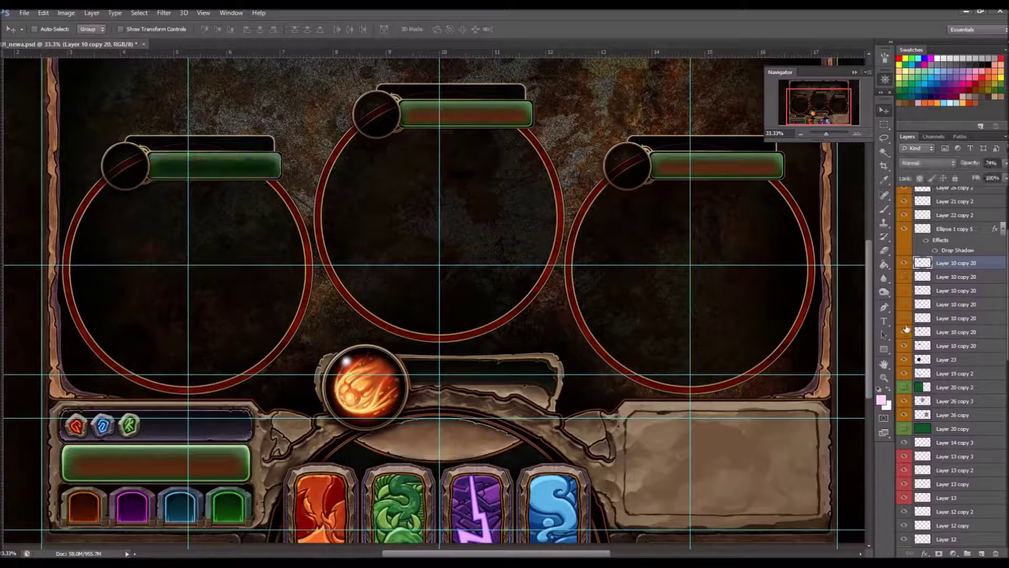
pyautogui.hotkey('ctrl', '+')
pyautogui.click(904, 230)
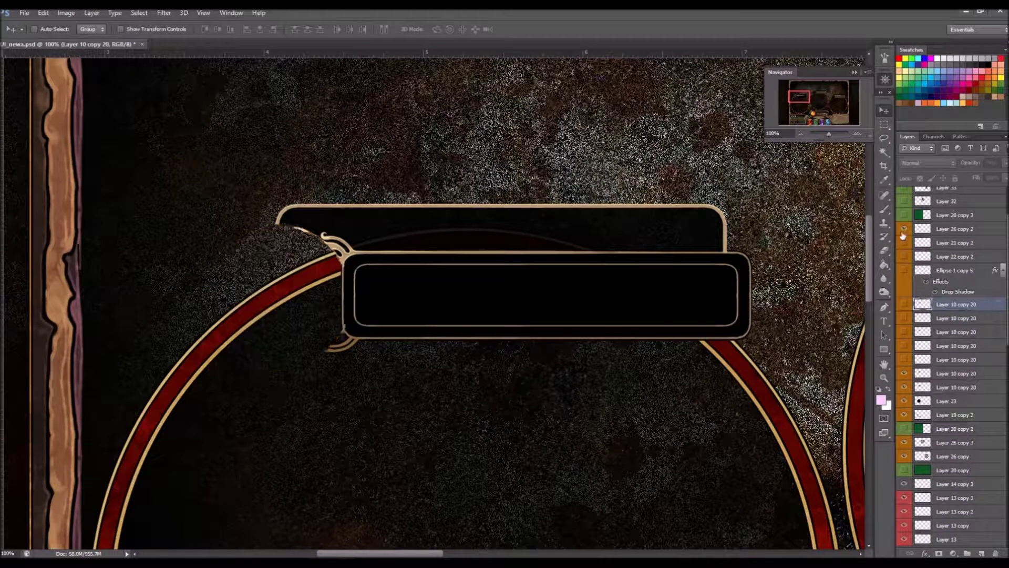
pyautogui.click(904, 232)
# Move the name bar box onto the left circle's guide and centre the green bar in it.
pyautogui.keyDown('ctrl'); pyautogui.click(669, 316); pyautogui.keyUp('ctrl')
pyautogui.moveTo(670, 316); pyautogui.dragTo(444, 225)
pyautogui.hotkey('ctrl', 't')
pyautogui.hotkey('ctrl', '-')
pyautogui.press('Return')
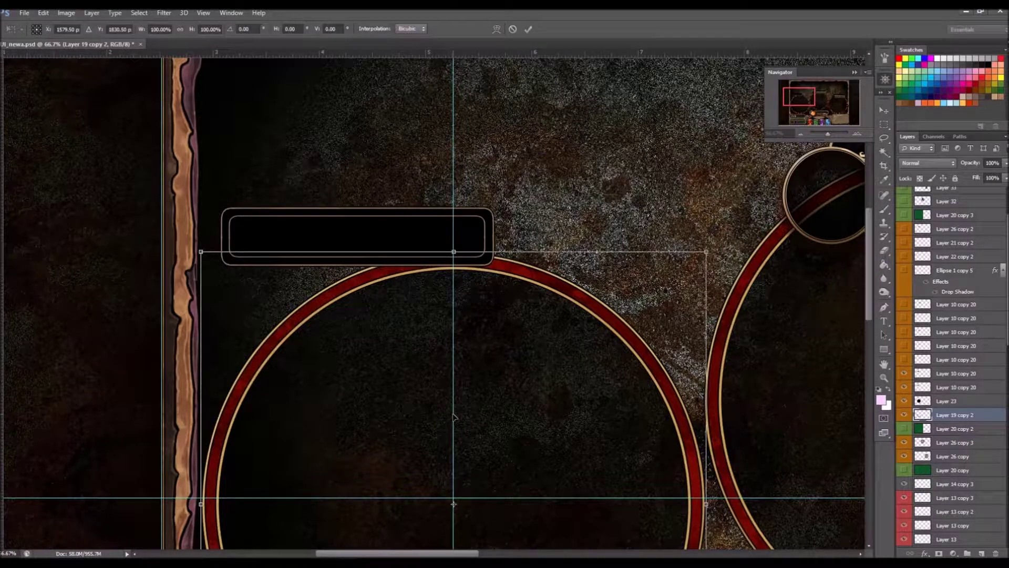
pyautogui.keyDown('ctrl'); pyautogui.click(358, 235); pyautogui.keyUp('ctrl')
pyautogui.moveTo(358, 235); pyautogui.dragTo(455, 236)
pyautogui.moveTo(507, 254); pyautogui.dragTo(501, 273)
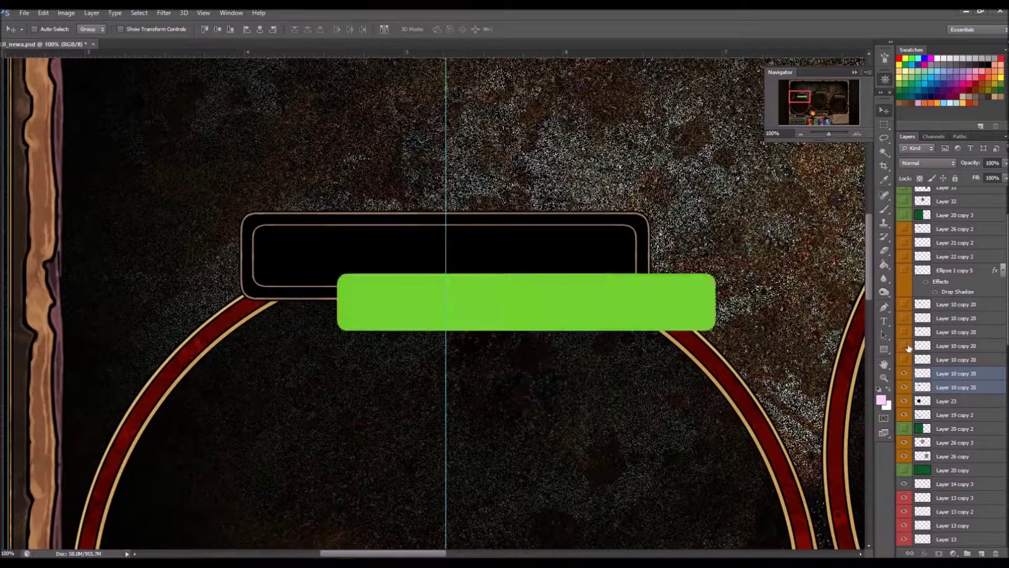
pyautogui.moveTo(638, 289); pyautogui.dragTo(554, 243)
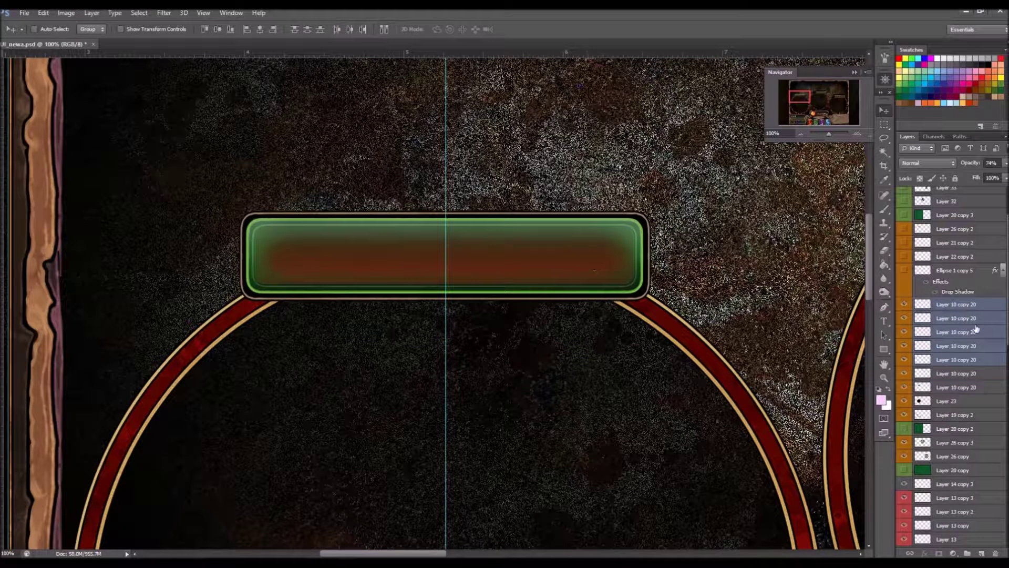
# Shift the name bar to blue with hue, colour balance and brightness adjustments.
pyautogui.hotkey('ctrl', 'u')
pyautogui.moveTo(657, 277); pyautogui.dragTo(743, 314)
pyautogui.press('Return')
pyautogui.hotkey('ctrl', 'b')
pyautogui.press('Return')
pyautogui.press('Return')
pyautogui.hotkey('ctrl', 'b')
pyautogui.press('Return')
pyautogui.hotkey('ctrl', 'u')
pyautogui.press('Return')
pyautogui.hotkey('ctrl', 'b')
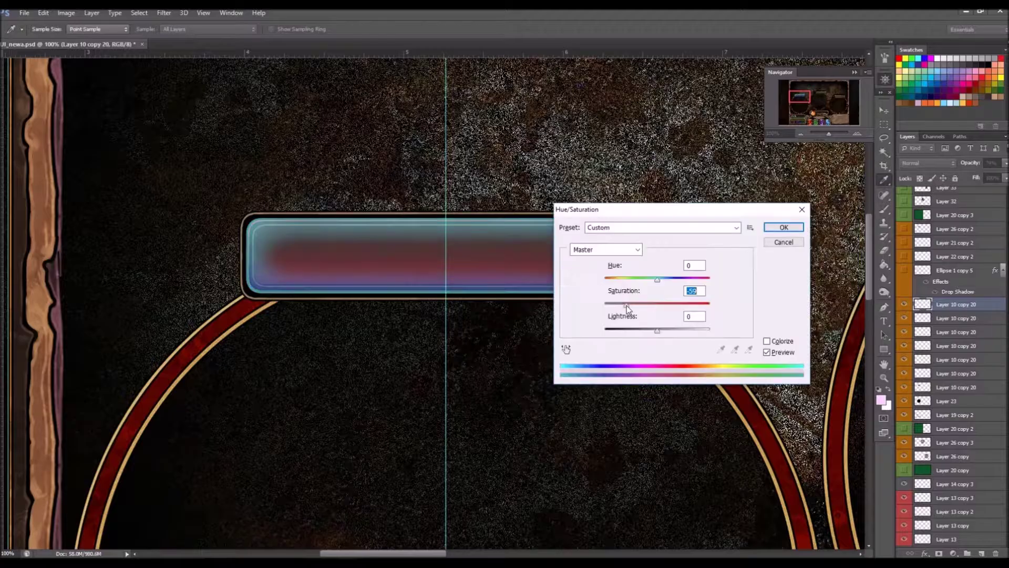
pyautogui.press('Return')
# Duplicate the blue bar layer, brush a soft stroke on it and adjust brightness.
pyautogui.hotkey('ctrl', 'j')
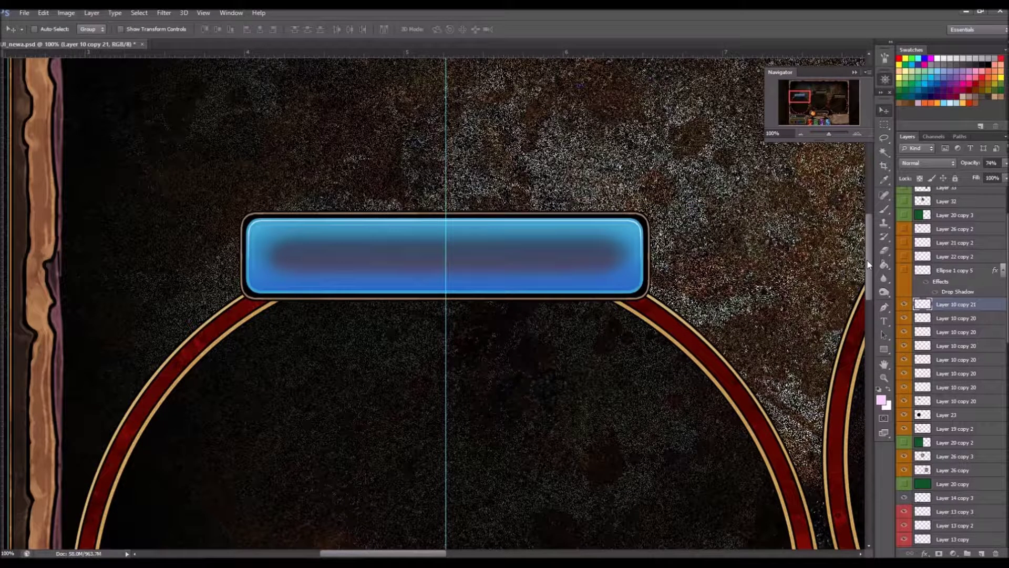
pyautogui.press('b')
pyautogui.moveTo(284, 257)
pyautogui.mouseDown()
pyautogui.moveTo(372, 275)
pyautogui.moveTo(304, 275)
pyautogui.mouseUp()
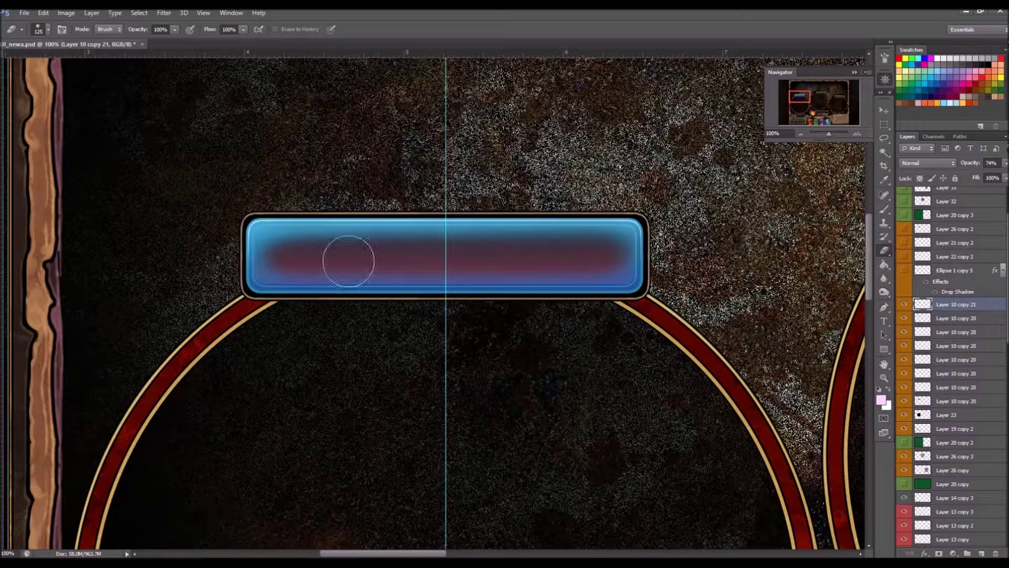
pyautogui.hotkey('ctrl', 'alt', 'b')
pyautogui.press('Return')
# Paint a white highlight along the bar's top, merge it down and apply Color Balance.
pyautogui.hotkey('ctrl', 'shift', 'alt', 'n')
pyautogui.hotkey('ctrl', '+')
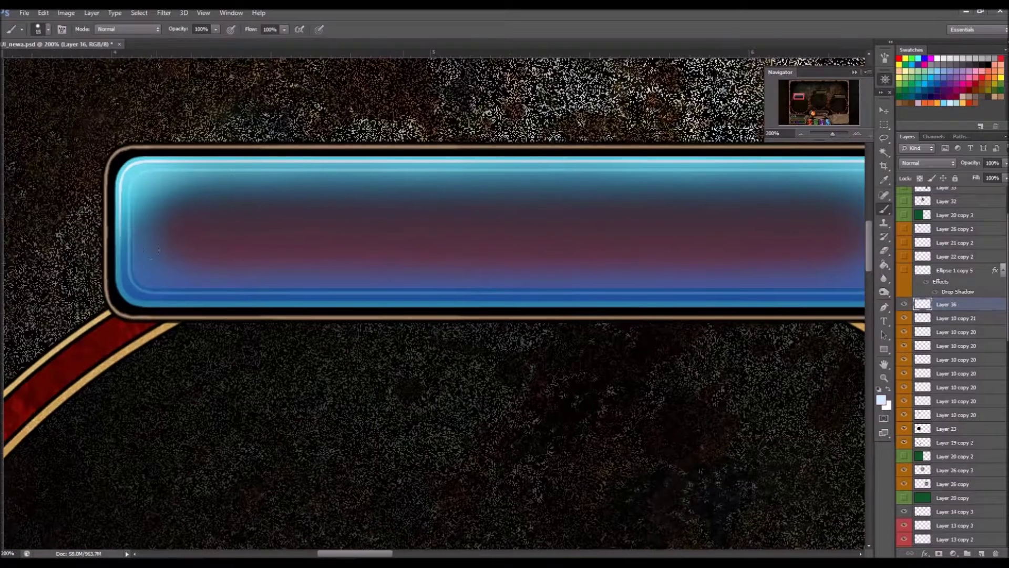
pyautogui.keyDown('shift'); pyautogui.click(820, 173); pyautogui.keyUp('shift')
pyautogui.moveTo(159, 180); pyautogui.dragTo(215, 173)
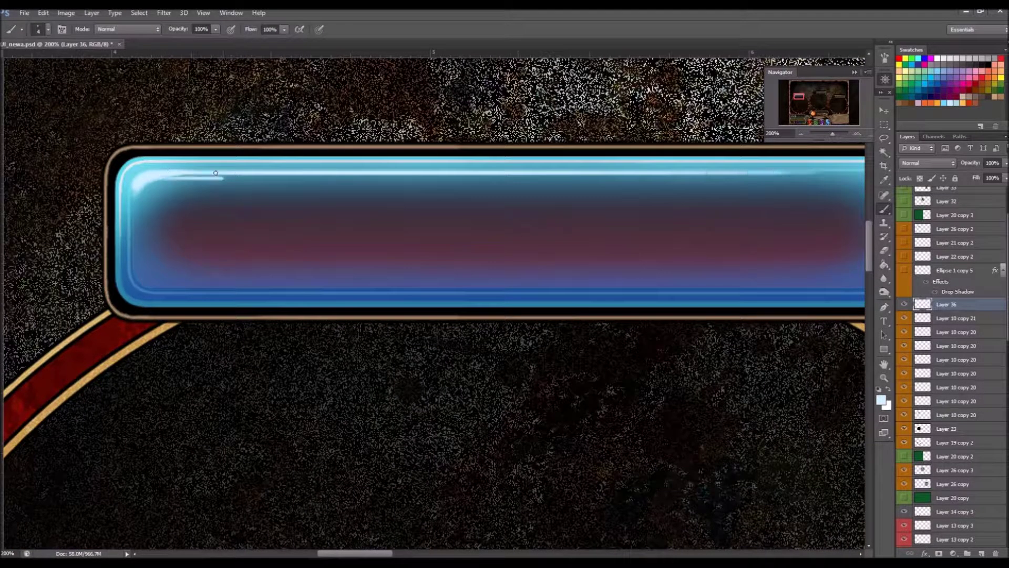
pyautogui.hotkey('ctrl', '-')
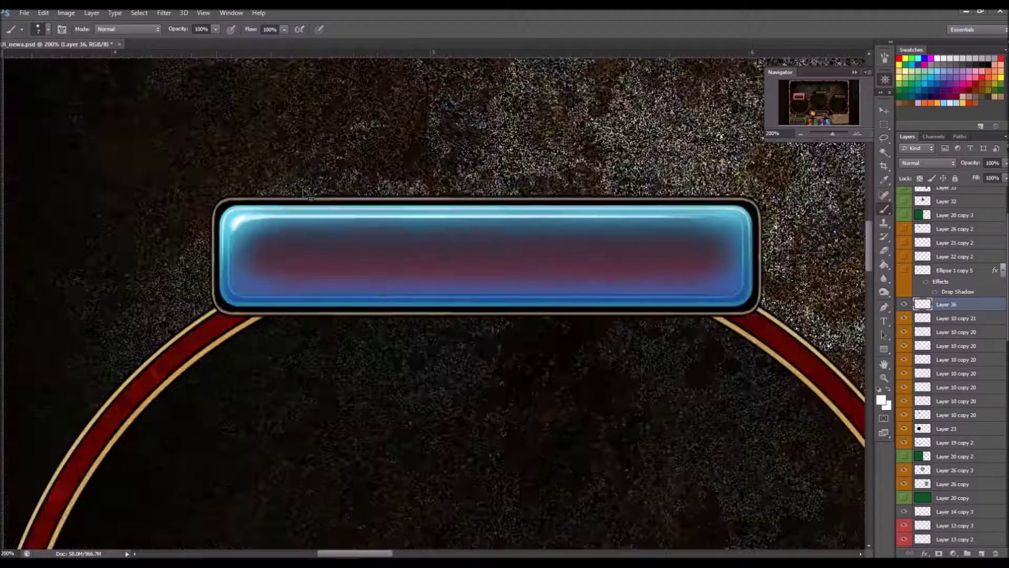
pyautogui.hscroll(2, 433, 299)
pyautogui.hotkey('ctrl', 'e')
pyautogui.hotkey('ctrl', 'e')
pyautogui.press('v')
pyautogui.hotkey('ctrl', 'b')
pyautogui.press('Return')
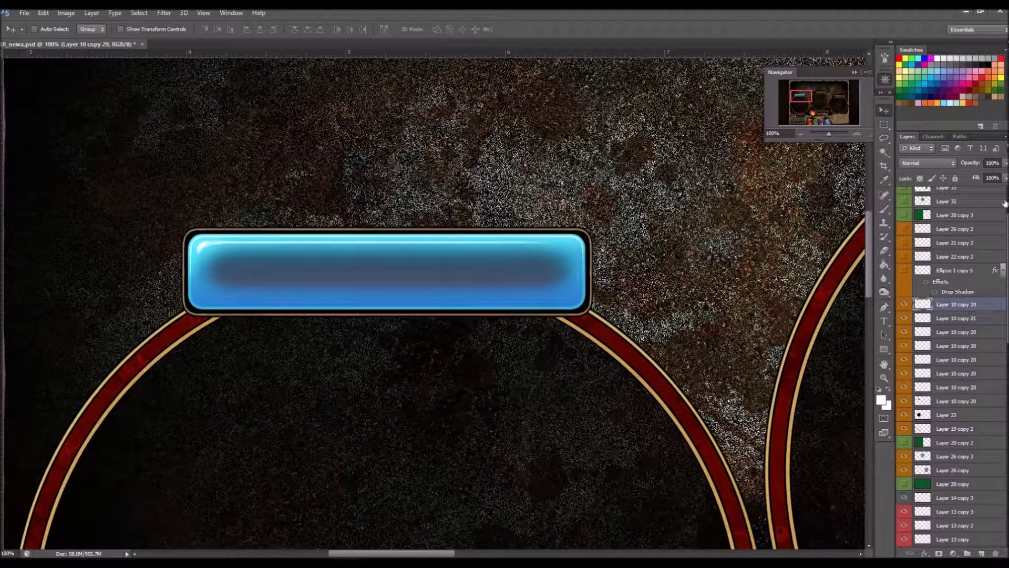
# Paint a tan curved ring from the gold rail up to the bar's left end.
pyautogui.scroll(-1, 428, 302)
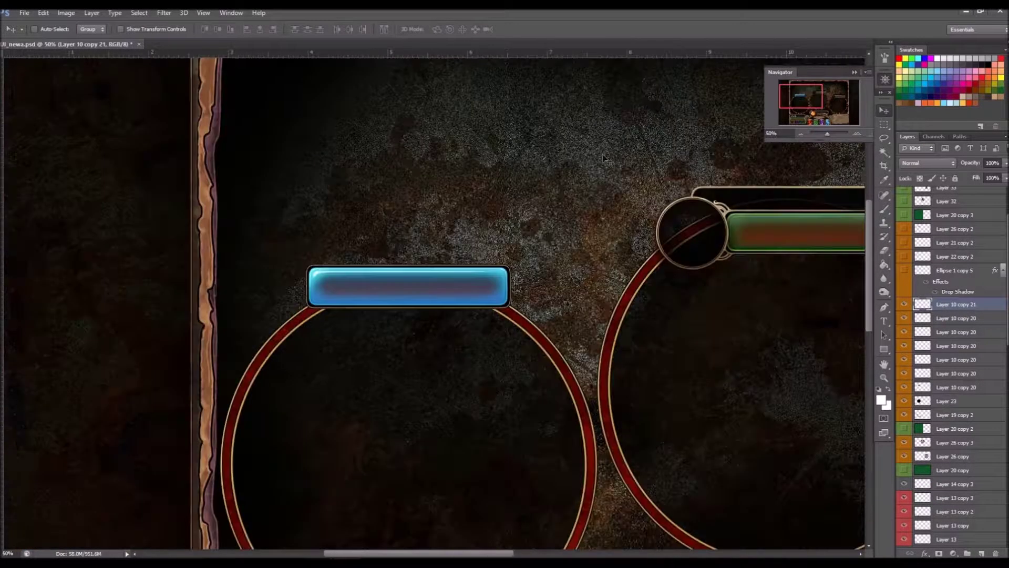
pyautogui.scroll(3, 456, 315)
pyautogui.keyDown('ctrl'); pyautogui.click(370, 288); pyautogui.keyUp('ctrl')
pyautogui.press('j')
pyautogui.scroll(1, 370, 288)
pyautogui.press('b')
pyautogui.press('x')
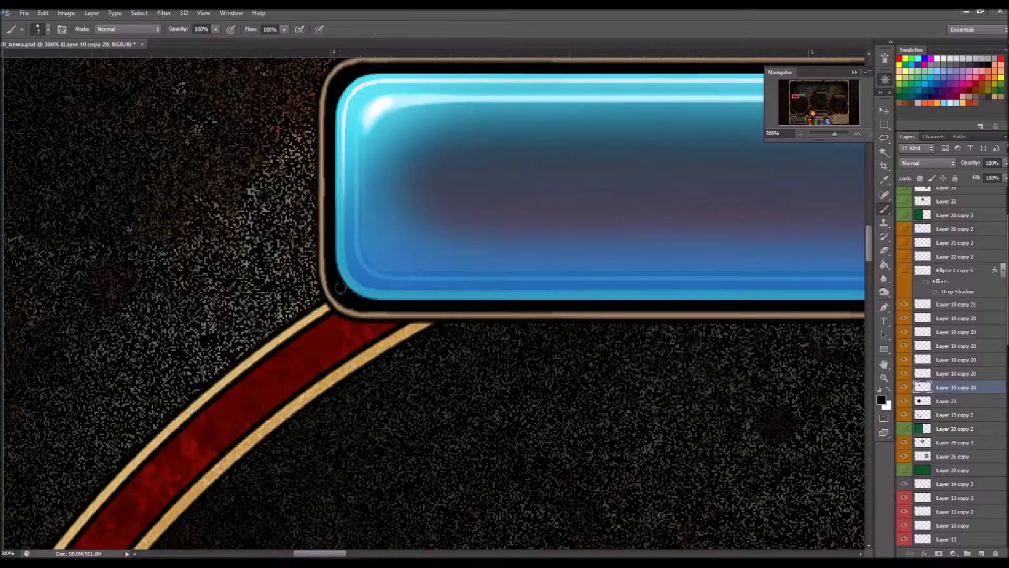
pyautogui.keyDown('alt'); pyautogui.click(286, 333); pyautogui.keyUp('alt')
pyautogui.moveTo(279, 336)
pyautogui.mouseDown()
pyautogui.moveTo(315, 239)
pyautogui.moveTo(297, 256)
pyautogui.mouseUp()
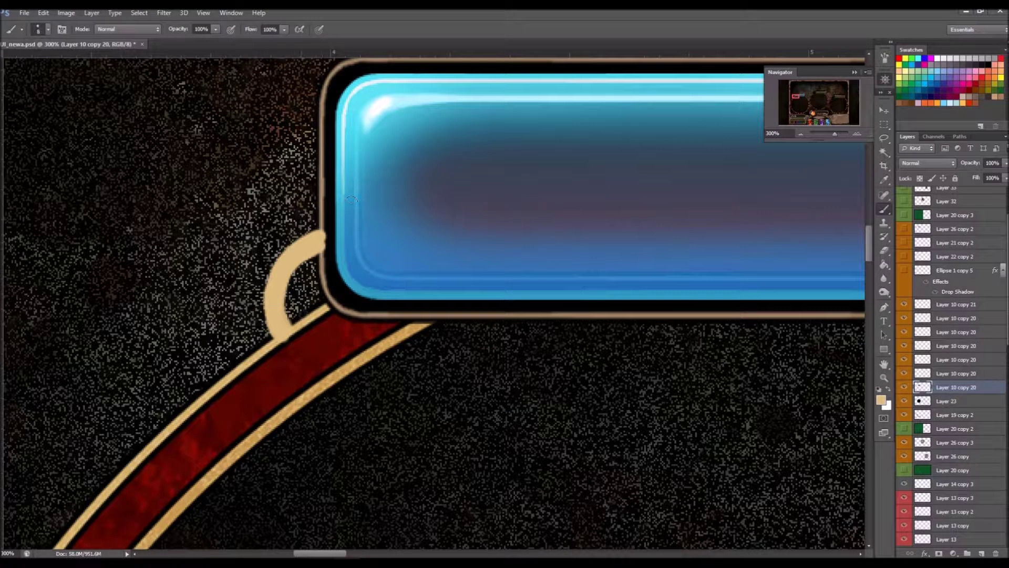
# Outline the tan ring in black and add a light highlight to it.
pyautogui.press('[')
pyautogui.keyDown('alt'); pyautogui.click(283, 335); pyautogui.keyUp('alt')
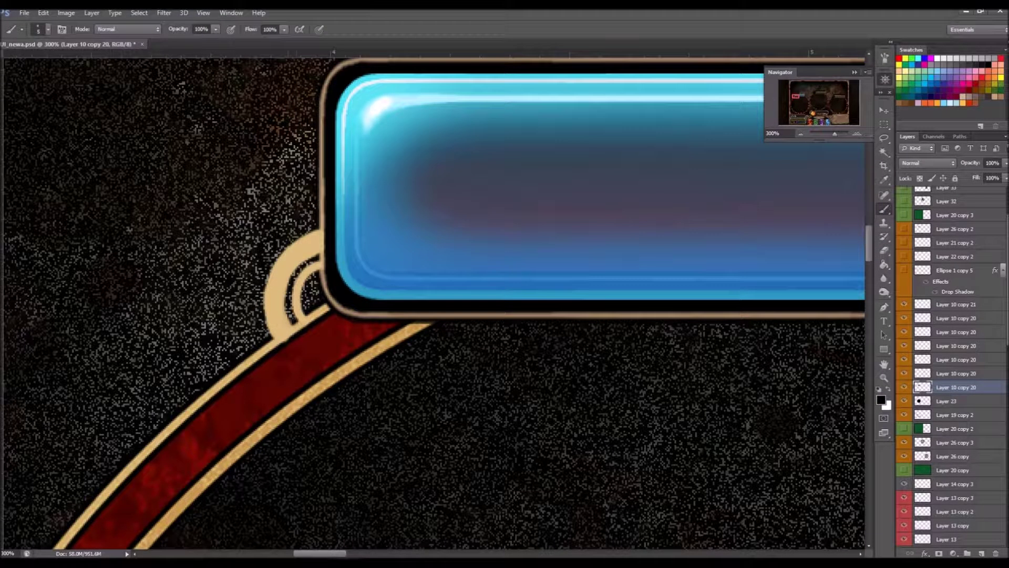
pyautogui.press(']')
pyautogui.moveTo(269, 334)
pyautogui.mouseDown()
pyautogui.moveTo(265, 272)
pyautogui.moveTo(315, 232)
pyautogui.mouseUp()
pyautogui.keyDown('alt'); pyautogui.click(376, 102); pyautogui.keyUp('alt')
pyautogui.moveTo(278, 270); pyautogui.dragTo(316, 237)
pyautogui.press(']')
pyautogui.hotkey('ctrl', '-')
pyautogui.hotkey('ctrl', '-')
pyautogui.hotkey('ctrl', '-')
pyautogui.hotkey('ctrl', '+')
pyautogui.hotkey('ctrl', '+')
pyautogui.hotkey('ctrl', '+')
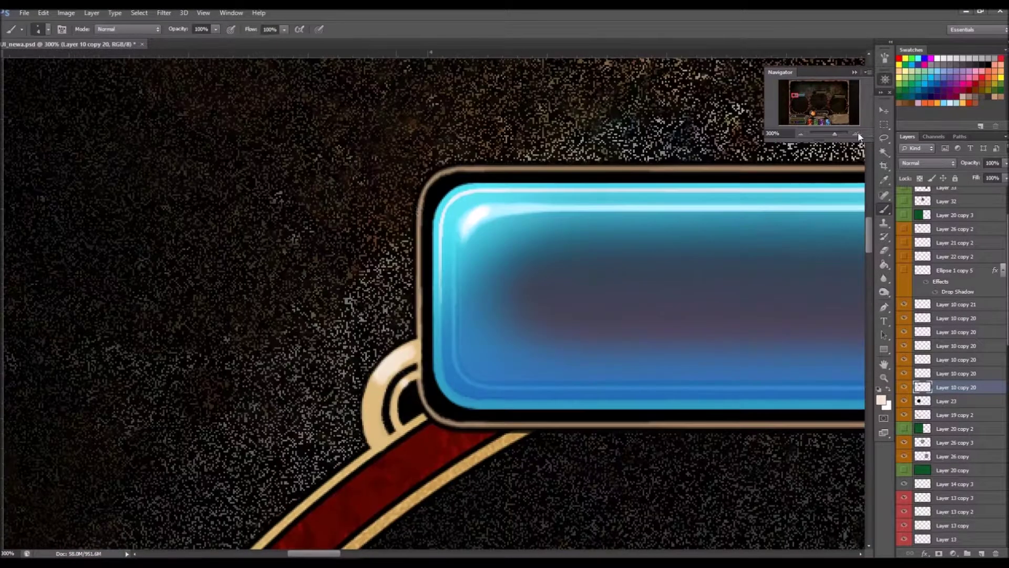
# Add a new layer and merge it down into the bar layer.
pyautogui.hotkey('ctrl', 'shift', 'alt', 'n')
pyautogui.press('v')
pyautogui.press('d')
pyautogui.press('b')
pyautogui.hotkey('ctrl', 'e')
pyautogui.hotkey('ctrl', '-')
pyautogui.hotkey('ctrl', '-')
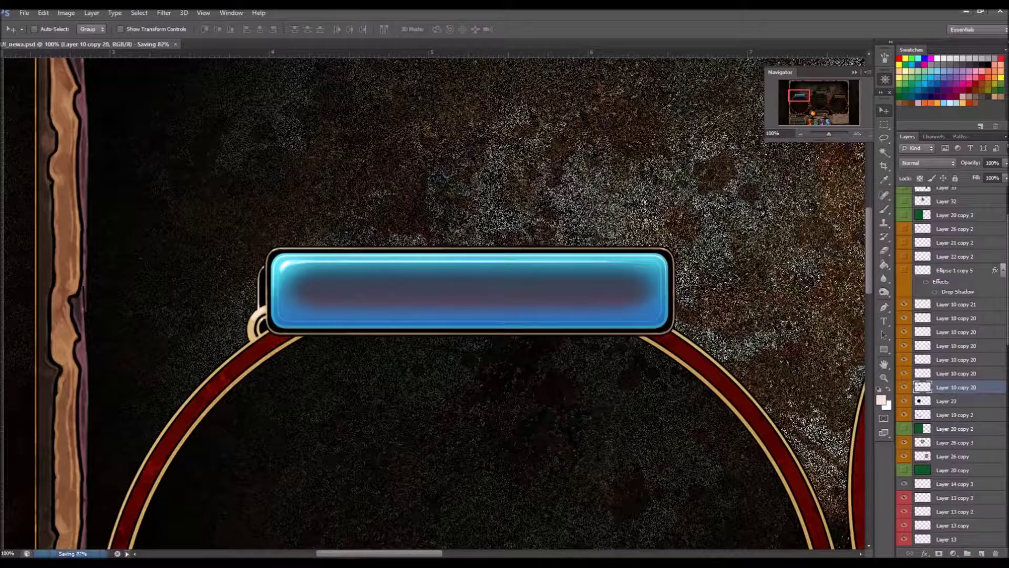
# Copy the ring ornament to the bar's right end and merge it into the bar layer.
pyautogui.hotkey('ctrl', 'j')
pyautogui.click(884, 111)
pyautogui.moveTo(309, 311); pyautogui.dragTo(644, 312)
pyautogui.hotkey('ctrl', 'e')
pyautogui.hotkey('ctrl', '+')
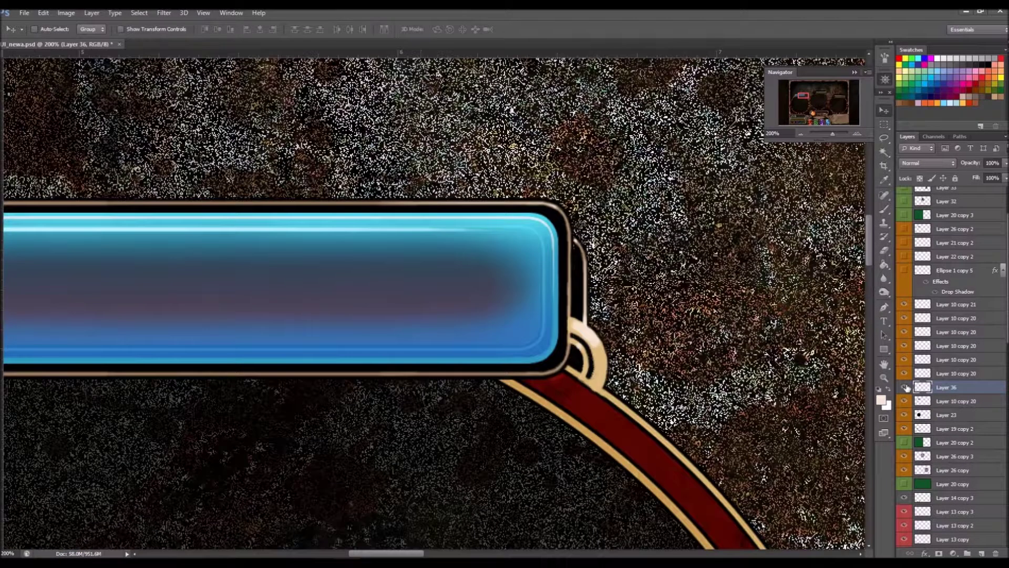
pyautogui.press('e')
pyautogui.hscroll(-10, 433, 300)
pyautogui.hotkey('ctrl', '-')
pyautogui.hotkey('ctrl', '-')
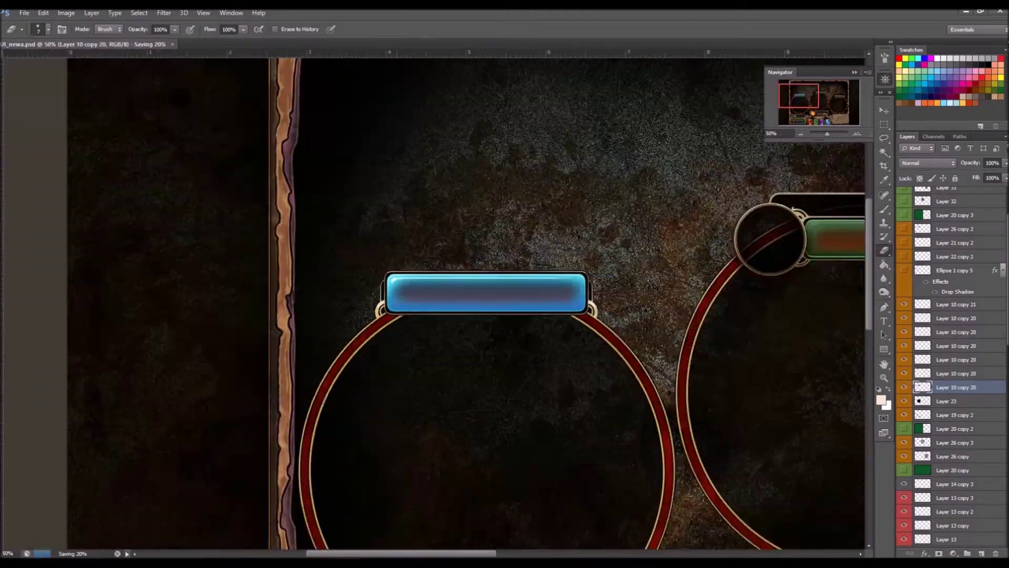
pyautogui.hotkey('ctrl', '+')
pyautogui.press('v')
pyautogui.hotkey('ctrl', '-')
pyautogui.hotkey('ctrl', '-')
pyautogui.hotkey('ctrl', '+')
pyautogui.hotkey('ctrl', '+')
pyautogui.hotkey('ctrl', '+')
pyautogui.hotkey('ctrl', '+')
pyautogui.hotkey('ctrl', '-')
pyautogui.hotkey('ctrl', '-')
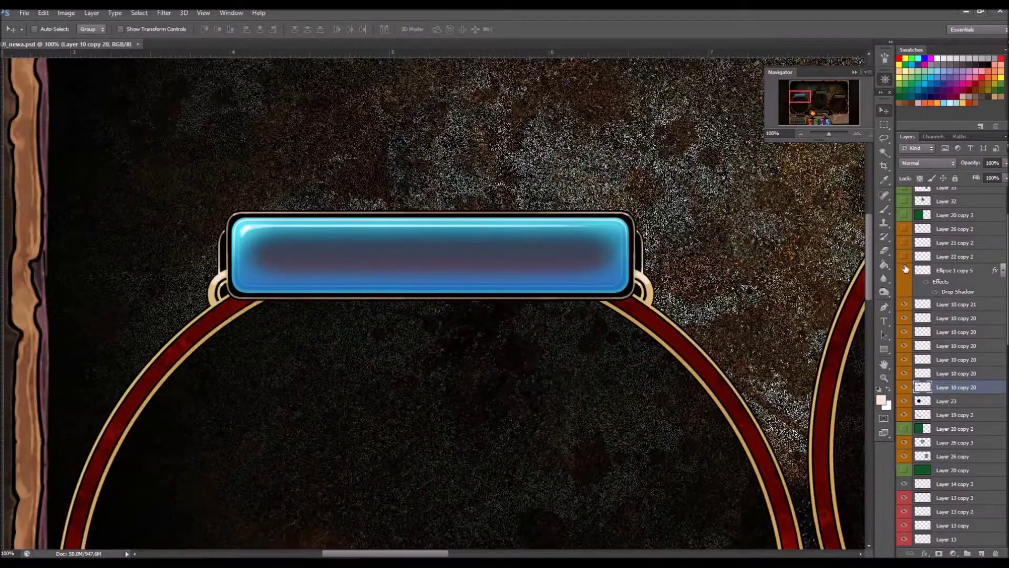
# Colour-code the Ellipse 1 copy 5 and Layer 22 copy 2 layers green.
pyautogui.click(905, 269)
pyautogui.keyDown('ctrl'); pyautogui.click(946, 215); pyautogui.keyUp('ctrl')
pyautogui.rightClick(941, 221)
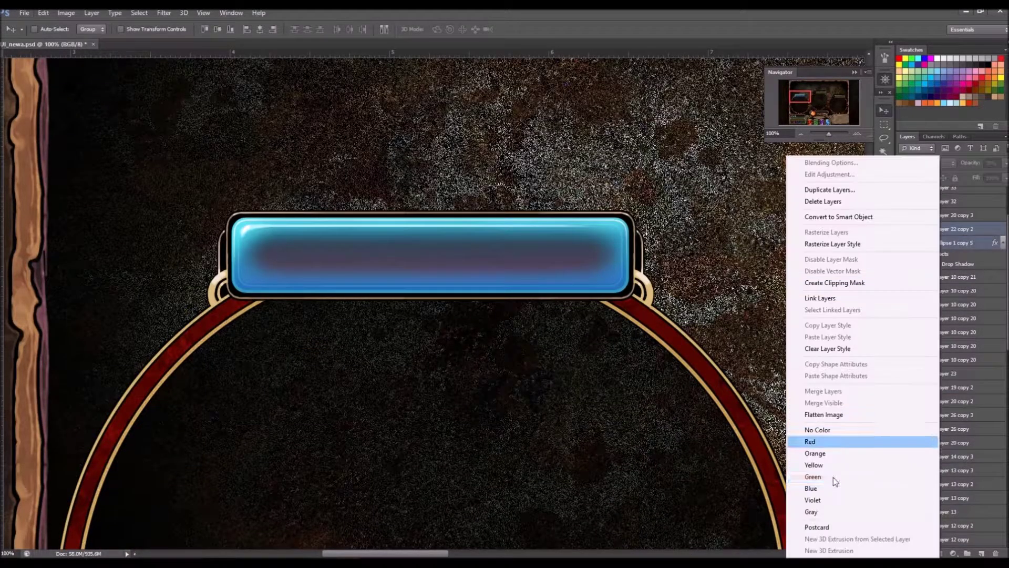
pyautogui.click(831, 477)
# Delete the right and middle circle frames.
pyautogui.hotkey('ctrl', '-')
pyautogui.hotkey('ctrl', '-')
pyautogui.hotkey('ctrl', '-')
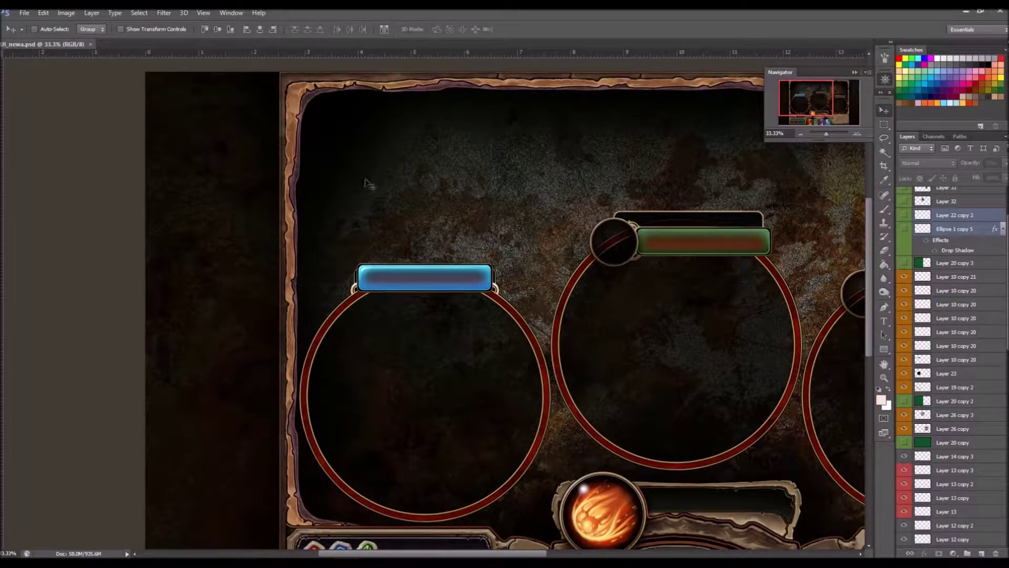
pyautogui.hscroll(5, 526, 210)
pyautogui.keyDown('ctrl'); pyautogui.click(694, 225); pyautogui.keyUp('ctrl')
pyautogui.press('Delete')
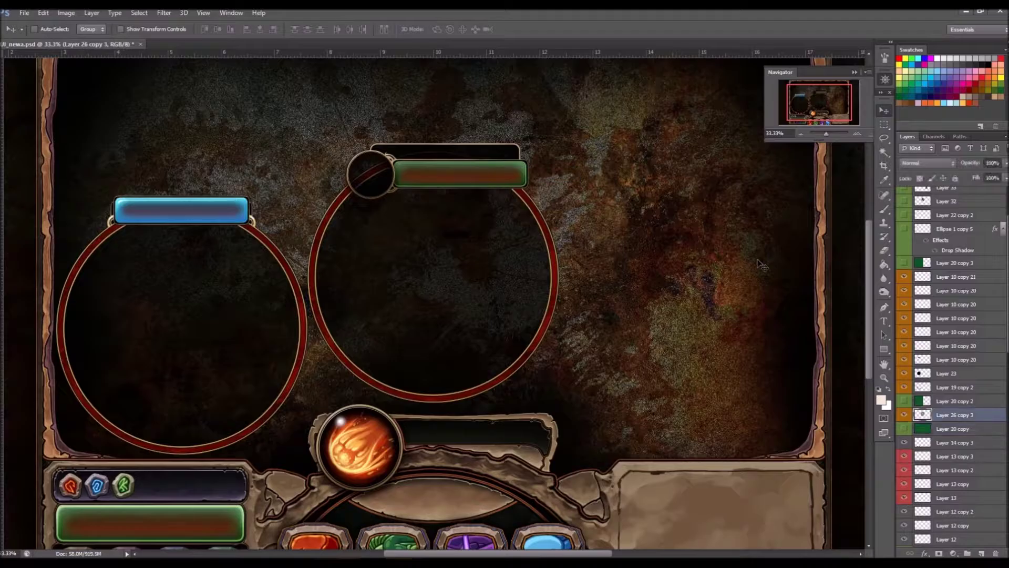
pyautogui.press('Delete')
# Copy the left frame to the right and middle using guides, raising the middle one higher.
pyautogui.moveTo(181, 295); pyautogui.dragTo(708, 292)
pyautogui.hotkey('ctrl', ';')
pyautogui.moveTo(752, 345); pyautogui.dragTo(753, 344)
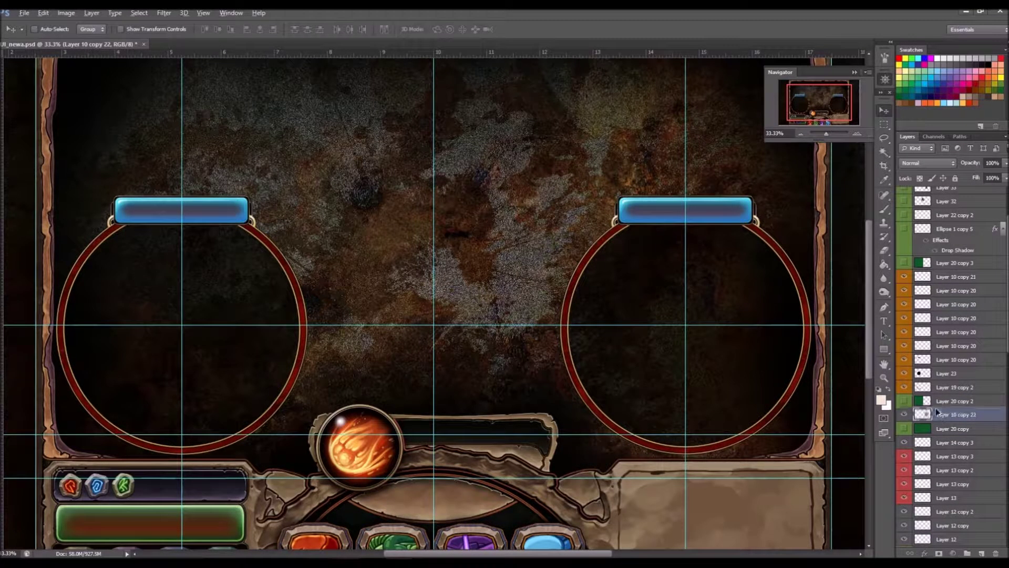
pyautogui.moveTo(653, 345); pyautogui.dragTo(401, 345)
pyautogui.moveTo(450, 383); pyautogui.dragTo(455, 320)
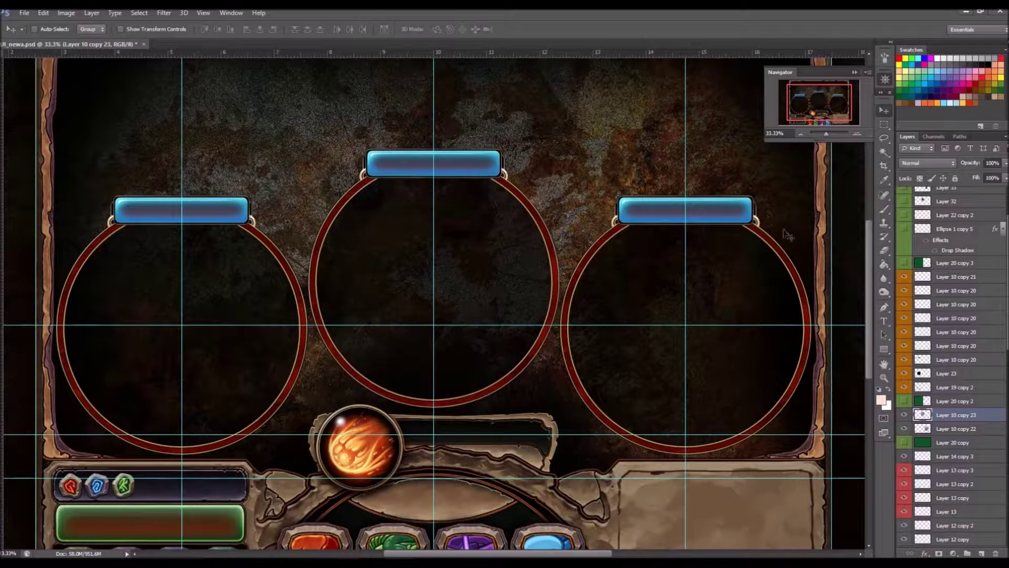
pyautogui.hotkey('ctrl', ';')
pyautogui.moveTo(787, 235); pyautogui.dragTo(803, 275)
# Switch to the Brush and add a new layer for the chain.
pyautogui.scroll(3, 955, 278)
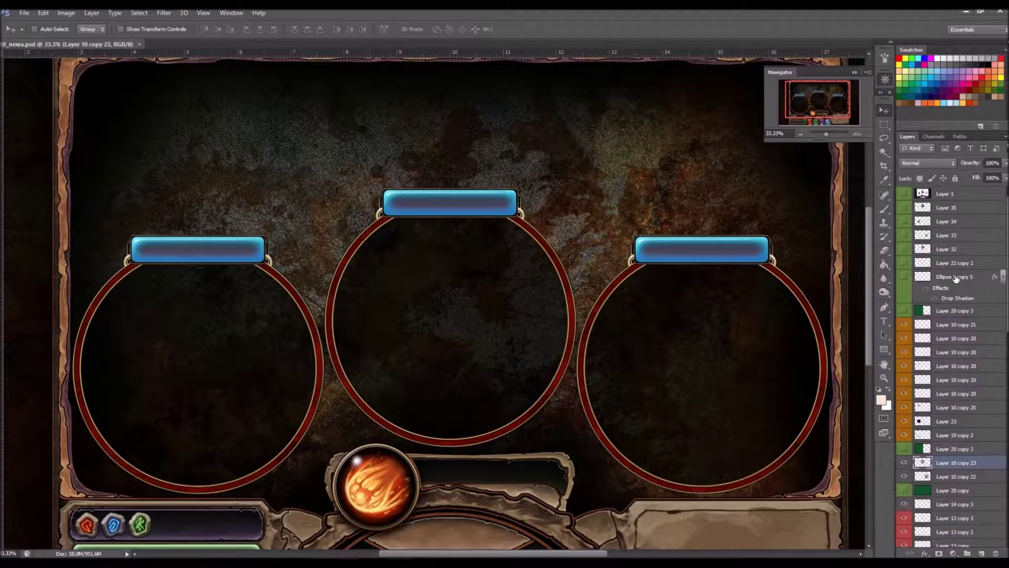
pyautogui.scroll(-10, 956, 279)
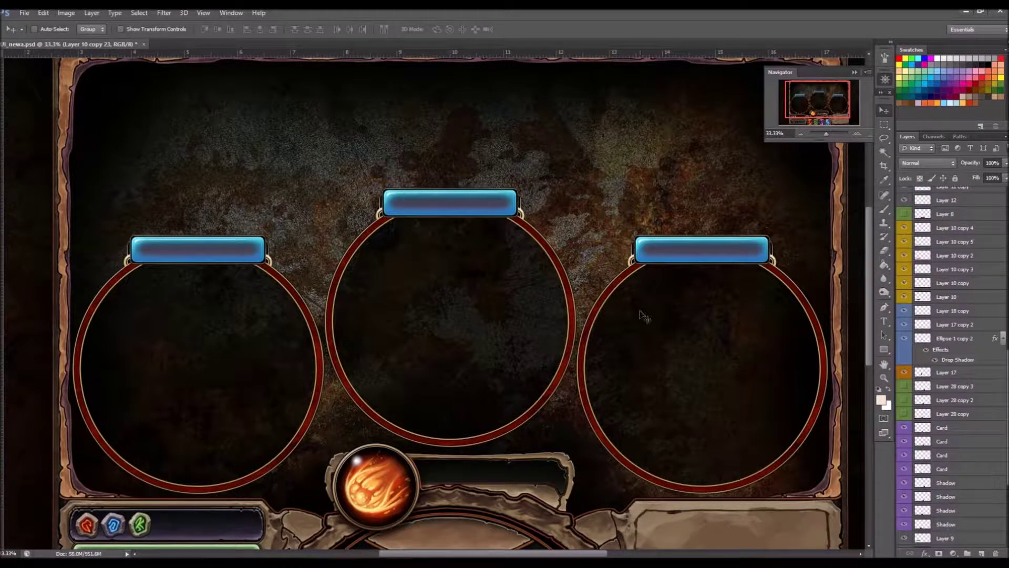
pyautogui.press('b')
pyautogui.click(981, 553)
# Colour-code the chain layer green and sketch a salmon chain from the bar toward the ring.
pyautogui.rightClick(954, 325)
pyautogui.click(828, 476)
pyautogui.scroll(5, 530, 243)
pyautogui.moveTo(305, 186)
pyautogui.mouseDown()
pyautogui.moveTo(308, 218)
pyautogui.moveTo(336, 189)
pyautogui.moveTo(352, 247)
pyautogui.moveTo(391, 221)
pyautogui.moveTo(410, 285)
pyautogui.moveTo(371, 329)
pyautogui.moveTo(394, 337)
pyautogui.mouseUp()
pyautogui.press('[')
pyautogui.moveTo(402, 255); pyautogui.dragTo(442, 291)
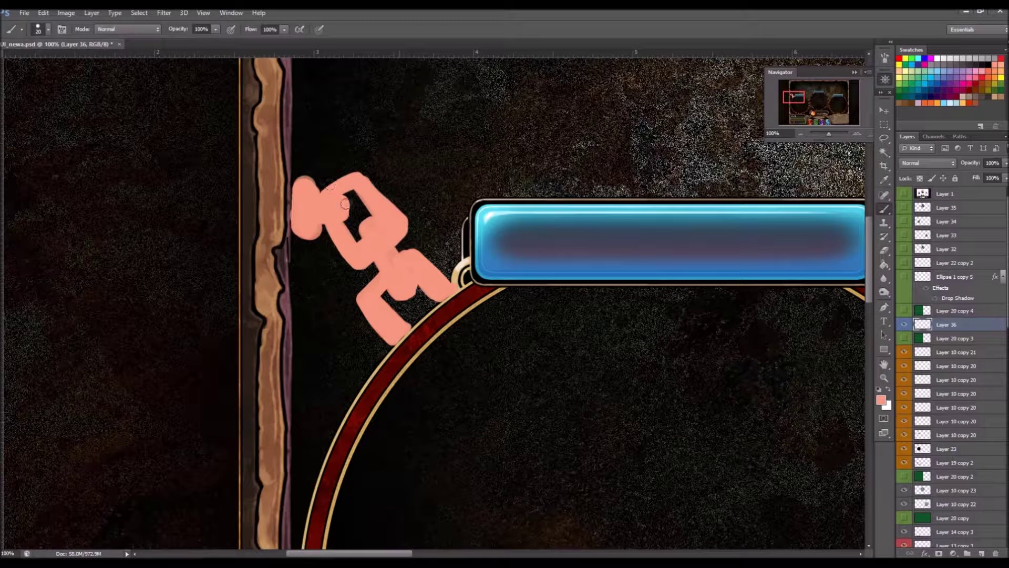
pyautogui.moveTo(295, 171); pyautogui.dragTo(361, 219)
# Desaturate the chain sketch to tan and darken it with Brightness/Contrast.
pyautogui.moveTo(389, 252); pyautogui.dragTo(368, 315)
pyautogui.hotkey('ctrl', 'u')
pyautogui.moveTo(657, 304)
pyautogui.mouseDown()
pyautogui.moveTo(636, 305)
pyautogui.moveTo(678, 286)
pyautogui.mouseUp()
pyautogui.press('Return')
pyautogui.hotkey('ctrl', 'b')
pyautogui.press('Return')
pyautogui.moveTo(725, 309); pyautogui.dragTo(667, 315)
pyautogui.press('Return')
# Sample a lighter tan and highlight the top of the chain and the clasp strip.
pyautogui.press('b')
pyautogui.hotkey('ctrl', '+')
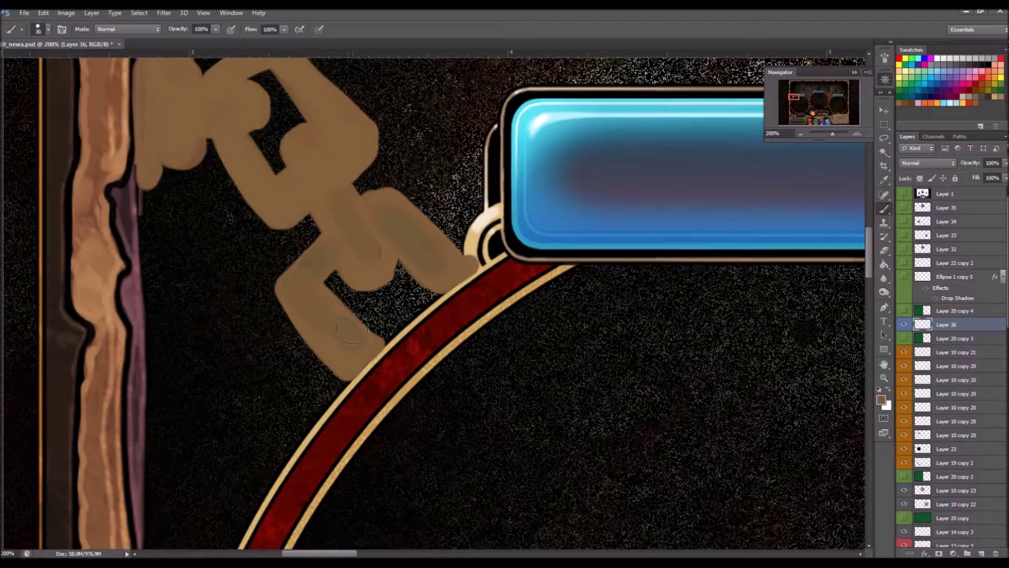
pyautogui.scroll(1, 436, 299)
pyautogui.moveTo(436, 299); pyautogui.dragTo(529, 431)
pyautogui.moveTo(439, 239)
pyautogui.mouseDown()
pyautogui.moveTo(331, 207)
pyautogui.moveTo(287, 207)
pyautogui.mouseUp()
pyautogui.press(']')
pyautogui.keyDown('alt'); pyautogui.click(218, 211); pyautogui.keyUp('alt')
pyautogui.moveTo(261, 142); pyautogui.dragTo(263, 164)
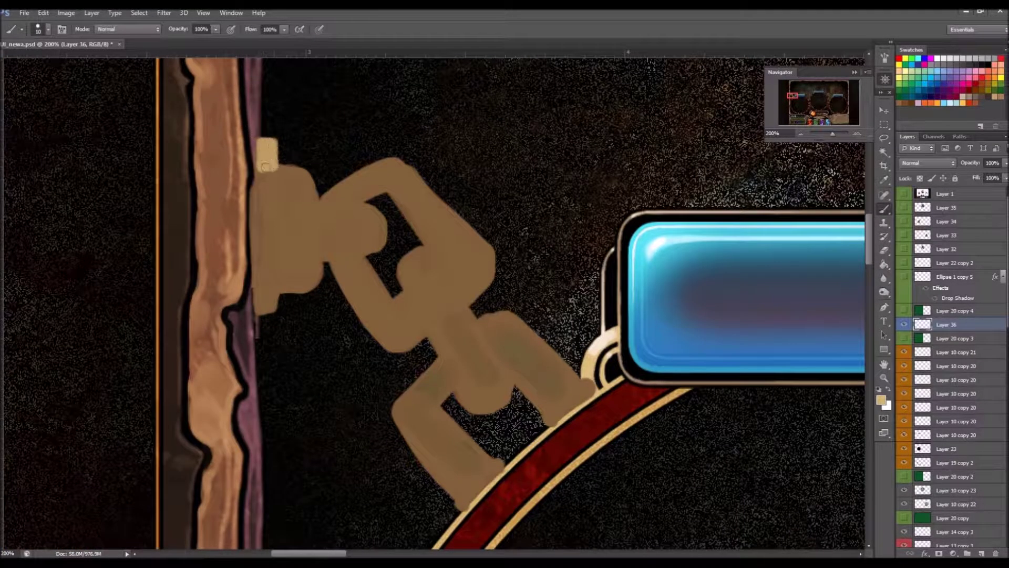
pyautogui.moveTo(277, 264); pyautogui.dragTo(271, 237)
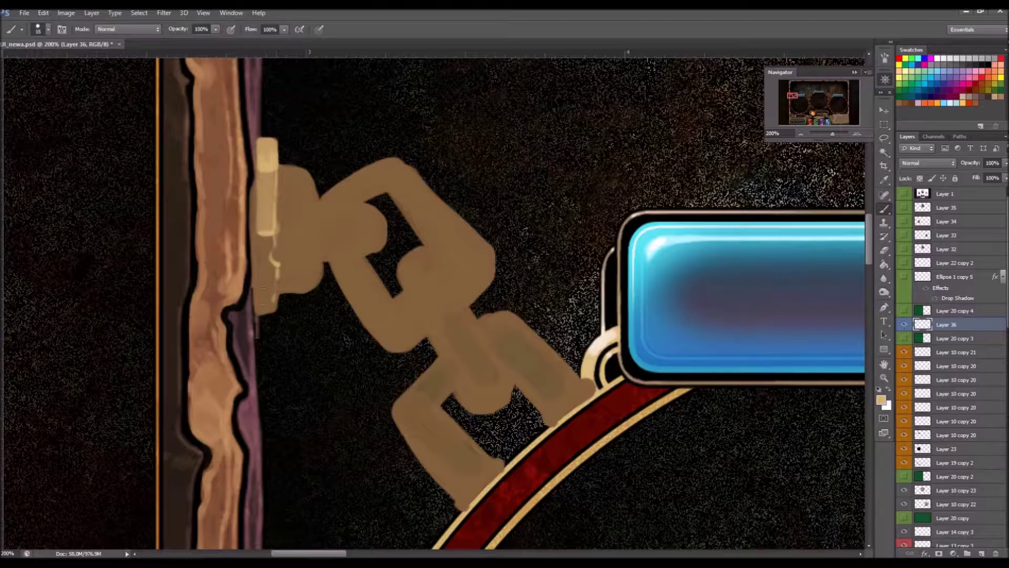
# Highlight the clasp bar's top edge and the middle chain link's centre in light tan.
pyautogui.moveTo(264, 288); pyautogui.dragTo(238, 307)
pyautogui.press(']')
pyautogui.press(']')
pyautogui.press(']')
pyautogui.press(']')
pyautogui.moveTo(257, 252); pyautogui.dragTo(337, 250)
pyautogui.moveTo(267, 233)
pyautogui.mouseDown()
pyautogui.moveTo(337, 229)
pyautogui.moveTo(363, 181)
pyautogui.moveTo(457, 278)
pyautogui.mouseUp()
pyautogui.press(']')
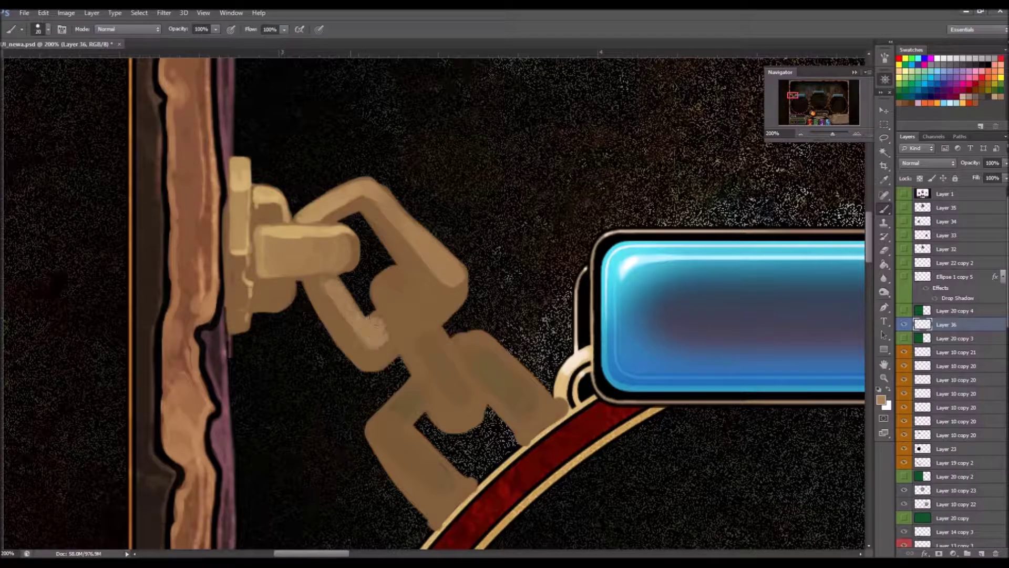
pyautogui.moveTo(415, 340); pyautogui.dragTo(392, 290)
# Paint light strokes on the chain links, extend the tip onto the ring, and shade the inner face.
pyautogui.moveTo(437, 367)
pyautogui.mouseDown()
pyautogui.moveTo(380, 288)
pyautogui.moveTo(462, 331)
pyautogui.mouseUp()
pyautogui.press('[')
pyautogui.press('[')
pyautogui.press('[')
pyautogui.press('[')
pyautogui.press('[')
pyautogui.moveTo(336, 310)
pyautogui.mouseDown()
pyautogui.moveTo(326, 368)
pyautogui.moveTo(483, 449)
pyautogui.moveTo(423, 405)
pyautogui.mouseUp()
pyautogui.moveTo(496, 337)
pyautogui.mouseDown()
pyautogui.moveTo(518, 330)
pyautogui.moveTo(519, 315)
pyautogui.moveTo(480, 313)
pyautogui.moveTo(426, 261)
pyautogui.mouseUp()
pyautogui.press('e')
pyautogui.click(884, 210)
pyautogui.scroll(-2, 452, 291)
pyautogui.press('[')
pyautogui.press('[')
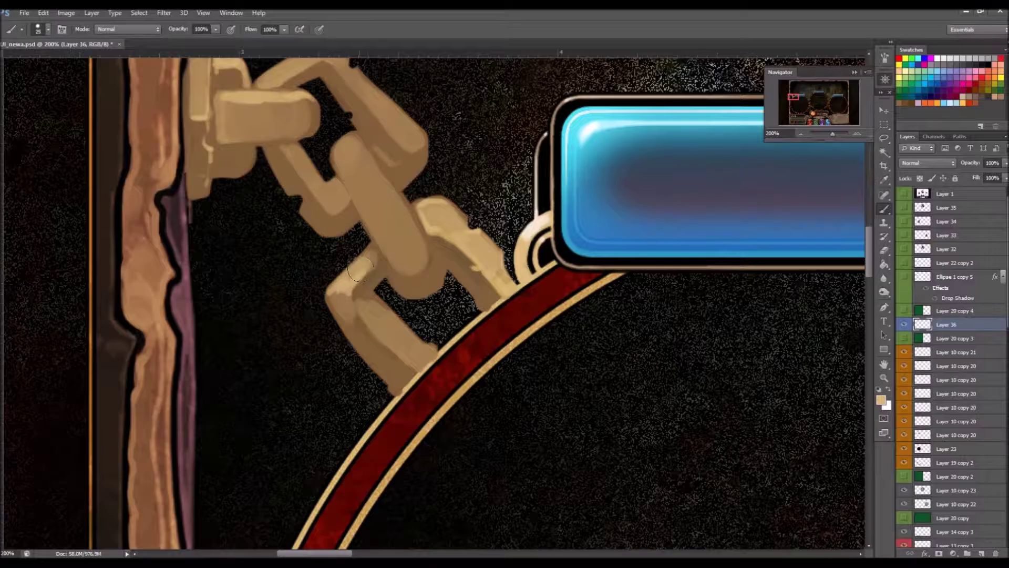
pyautogui.moveTo(363, 308)
pyautogui.mouseDown()
pyautogui.moveTo(413, 343)
pyautogui.moveTo(429, 356)
pyautogui.mouseUp()
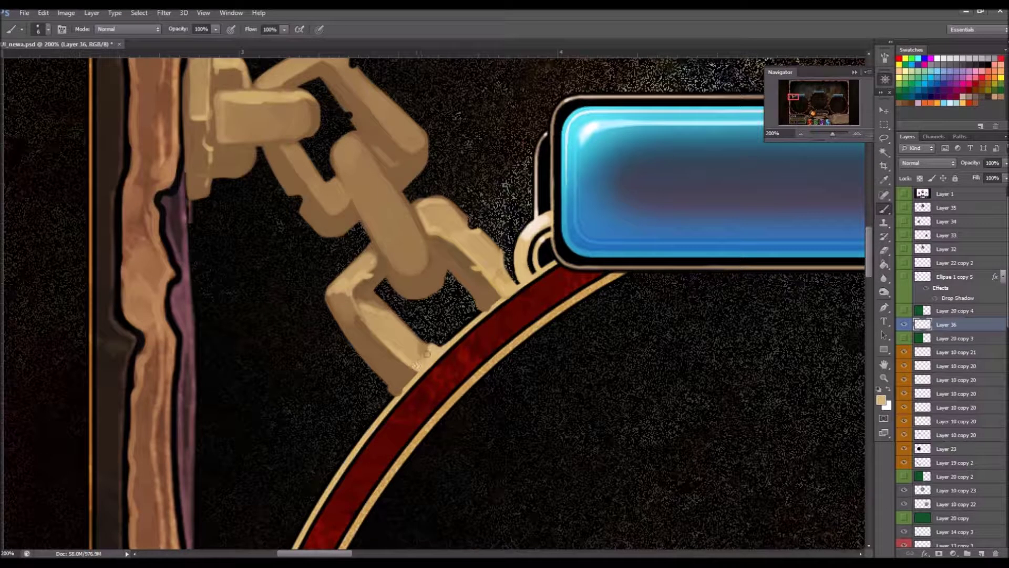
# Highlight the chain link's inner and upper-right faces.
pyautogui.scroll(4, 414, 271)
pyautogui.hscroll(-2, 414, 271)
pyautogui.hscroll(-2, 430, 268)
pyautogui.scroll(2, 430, 268)
pyautogui.moveTo(446, 320); pyautogui.dragTo(457, 366)
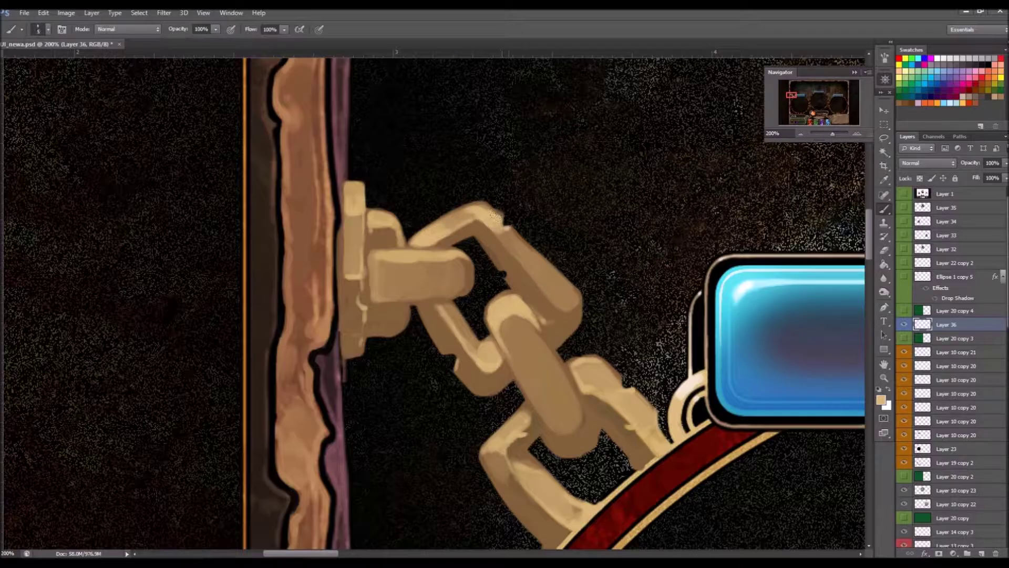
pyautogui.moveTo(499, 230); pyautogui.dragTo(557, 294)
pyautogui.moveTo(481, 281); pyautogui.dragTo(259, 226)
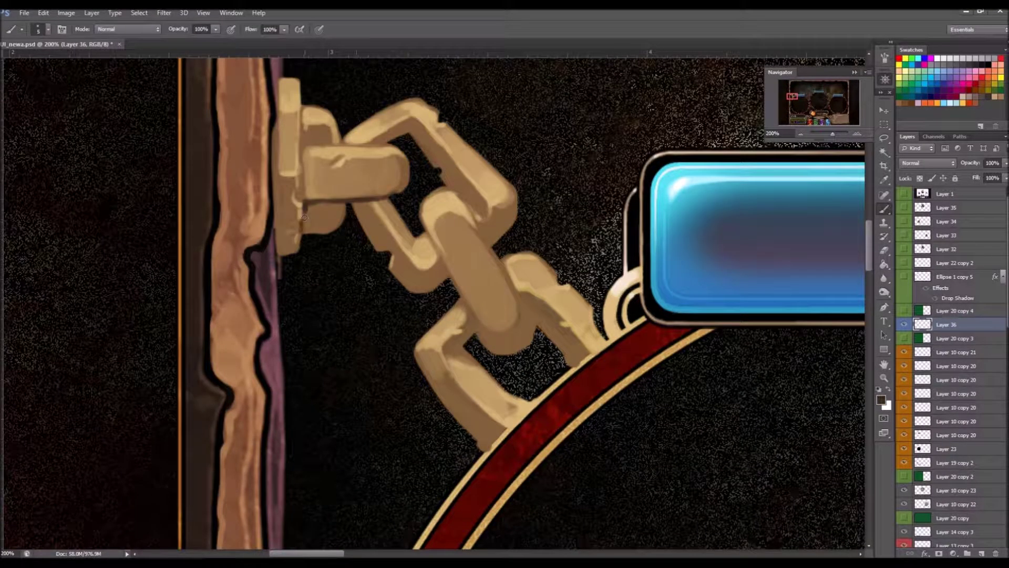
# Trim the chain's tip near the ring with the eraser.
pyautogui.scroll(-2, 401, 191)
pyautogui.hscroll(1, 400, 191)
pyautogui.scroll(-2, 466, 205)
pyautogui.hscroll(1, 467, 205)
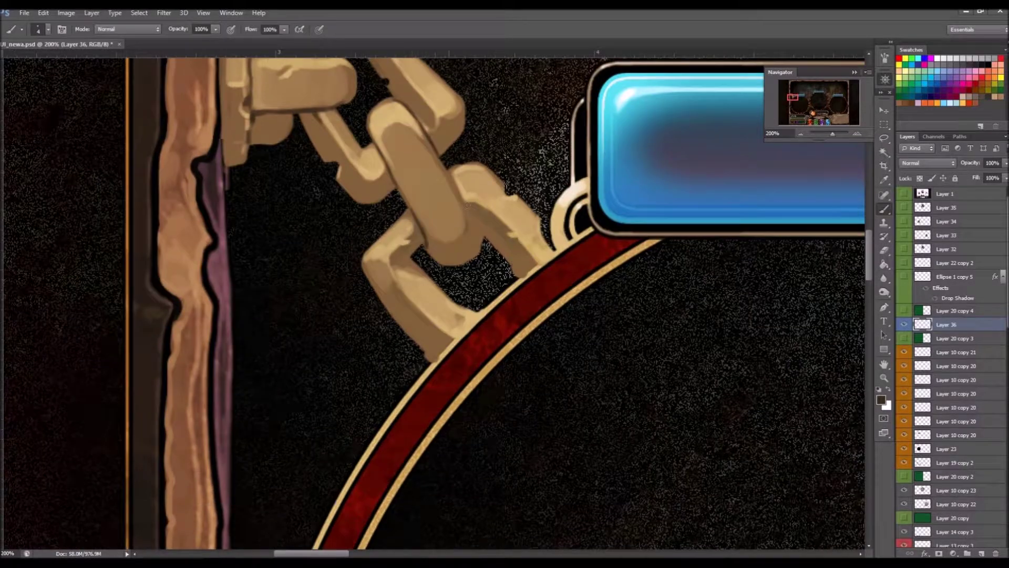
pyautogui.moveTo(451, 199); pyautogui.dragTo(486, 275)
pyautogui.click(43, 13)
pyautogui.press('Escape')
pyautogui.press('e')
pyautogui.click(43, 13)
pyautogui.press('Escape')
# Resample the chain's tan colour and zoom out to review the whole chain.
pyautogui.press('b')
pyautogui.keyDown('alt'); pyautogui.click(510, 249); pyautogui.keyUp('alt')
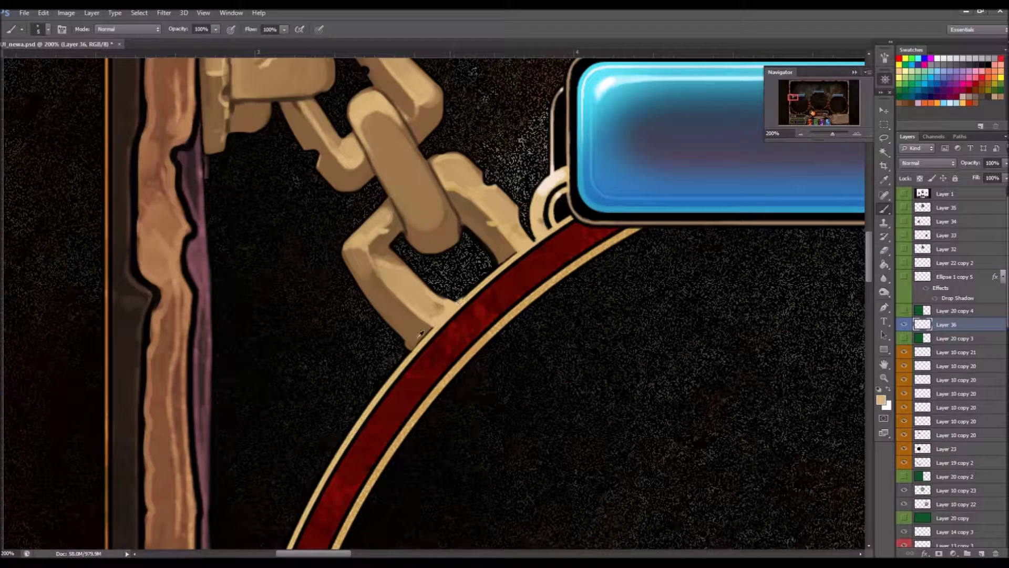
pyautogui.hotkey('ctrl', '-')
pyautogui.hotkey('ctrl', '-')
pyautogui.hotkey('ctrl', 'b')
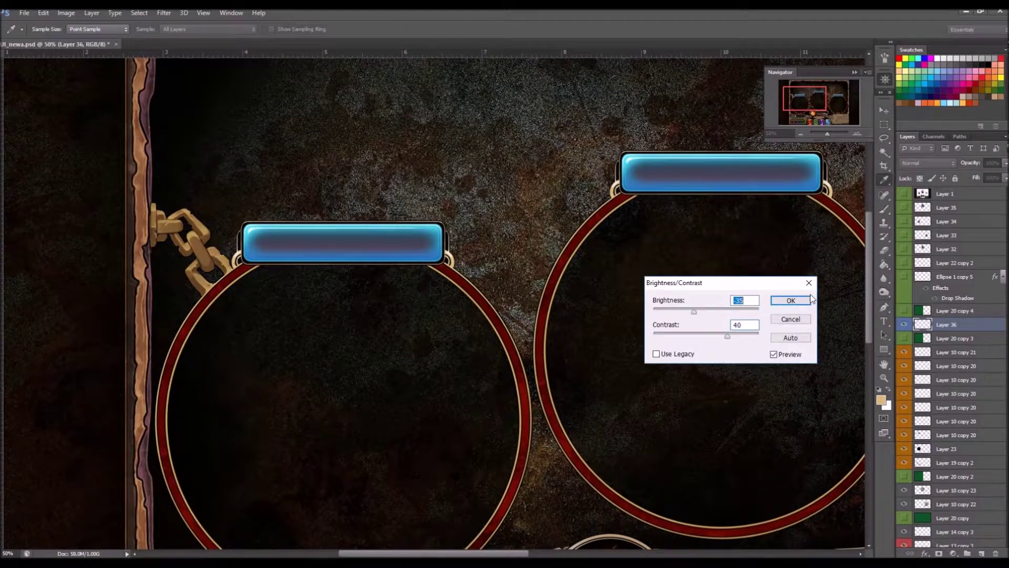
# Raise the chain's contrast to 40, apply it, and review the full layout.
pyautogui.moveTo(718, 256); pyautogui.dragTo(733, 263)
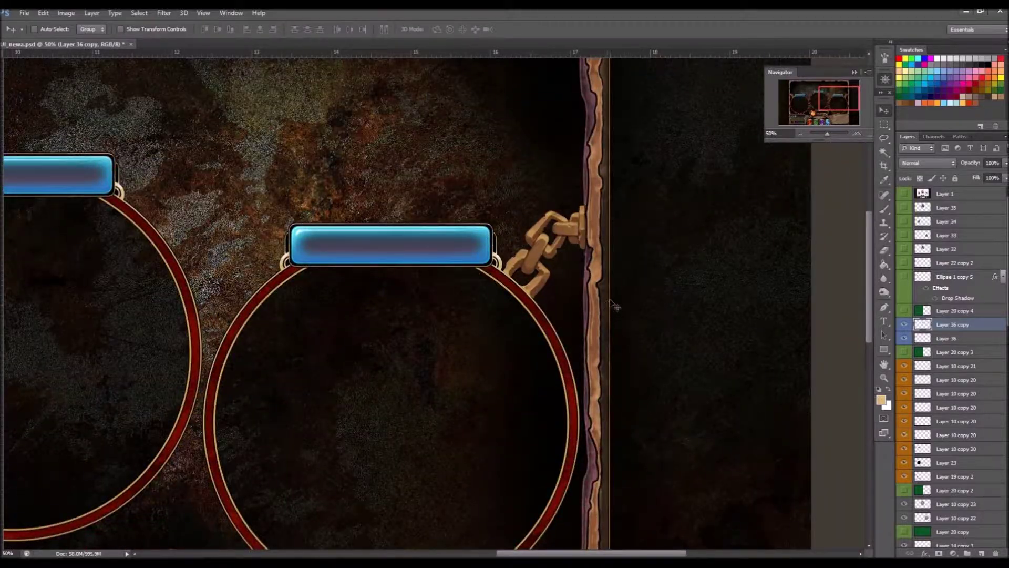
pyautogui.hotkey('ctrl', '-')
pyautogui.hotkey('ctrl', '+')
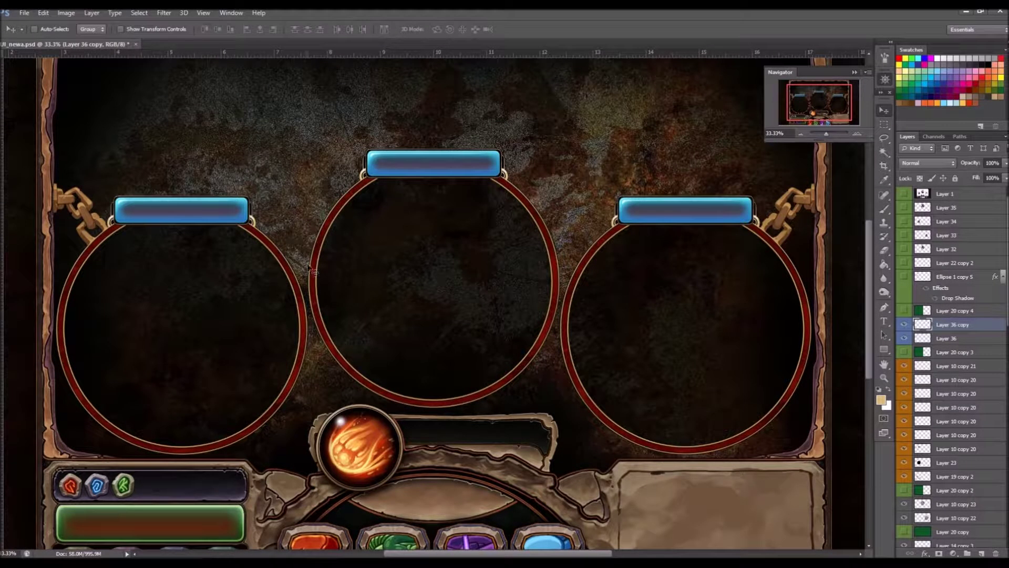
pyautogui.hotkey('ctrl', '-')
pyautogui.scroll(-10, 946, 368)
# Add a new layer for painting ice and switch to the Brush.
pyautogui.click(921, 522)
pyautogui.press('b')
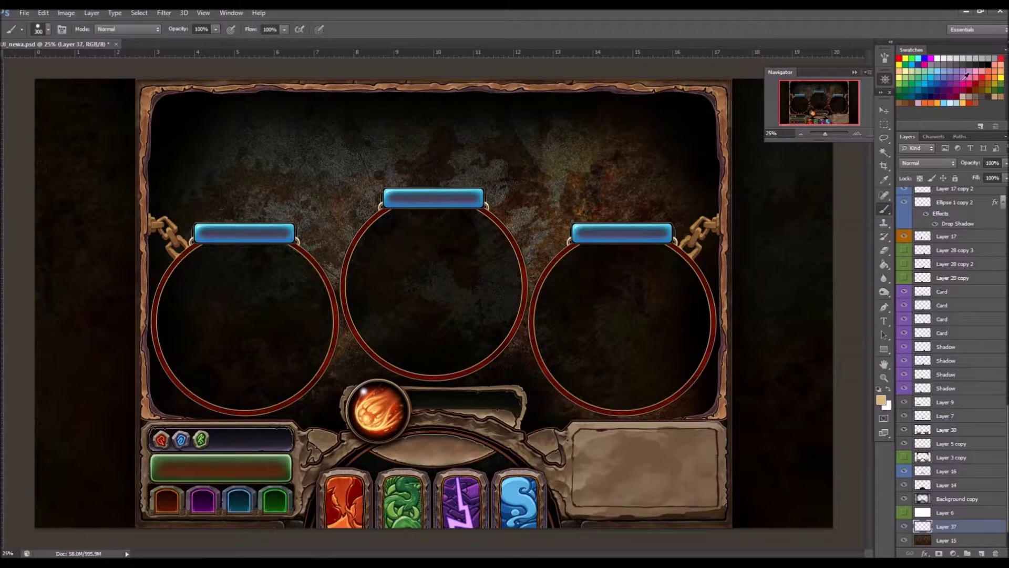
pyautogui.hotkey('ctrl', '+')
# Paint blue icicles in the frame's top-left corner and down its left edge.
pyautogui.press('v')
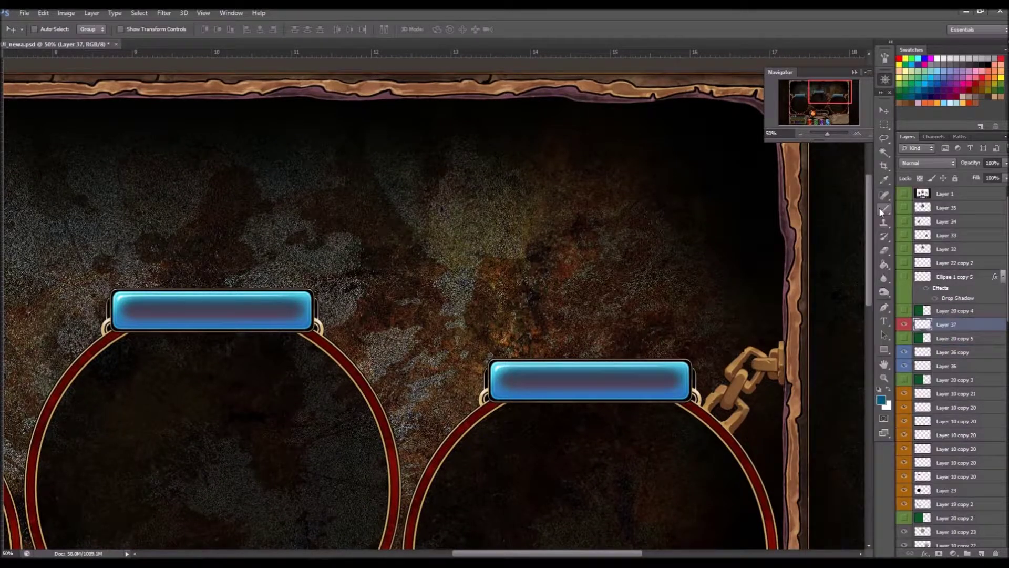
pyautogui.click(885, 210)
pyautogui.hscroll(-10, 417, 293)
pyautogui.moveTo(440, 124)
pyautogui.mouseDown()
pyautogui.moveTo(446, 248)
pyautogui.moveTo(463, 178)
pyautogui.mouseUp()
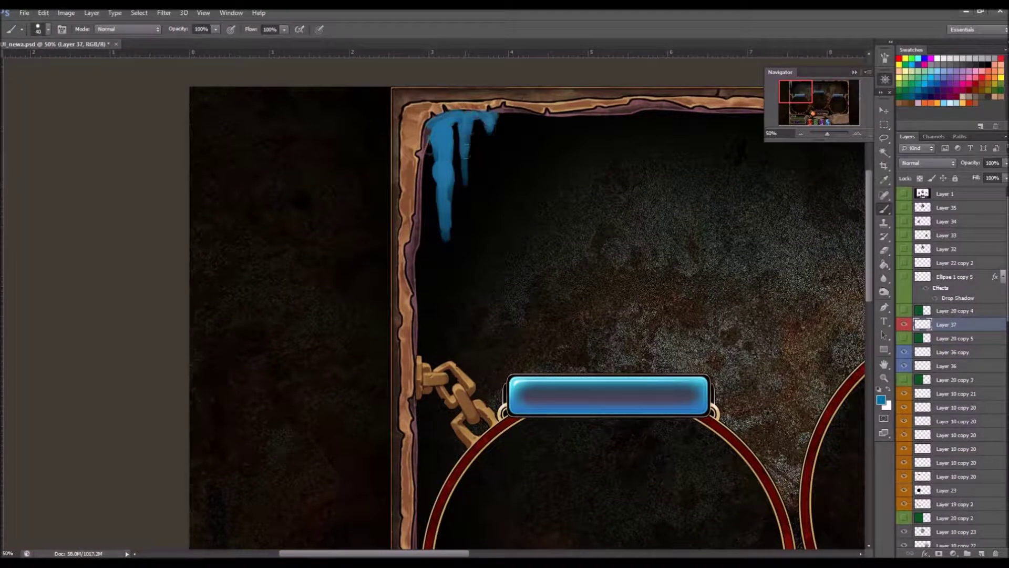
pyautogui.moveTo(419, 246); pyautogui.dragTo(421, 357)
# Paint small blue drips beside the left chain with a smaller brush.
pyautogui.press('[')
pyautogui.press('[')
pyautogui.scroll(-3, 526, 300)
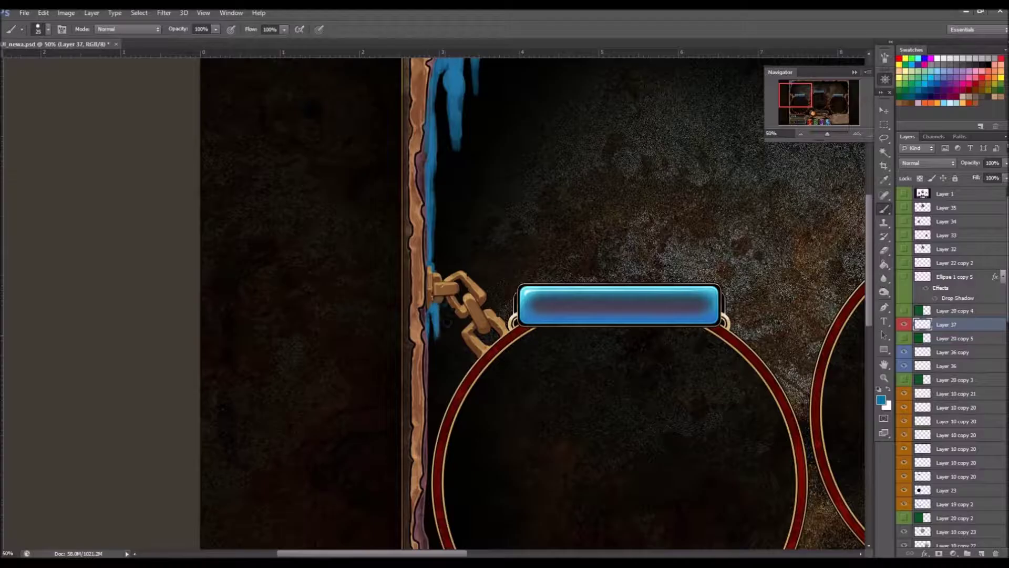
pyautogui.press('[')
pyautogui.moveTo(441, 295); pyautogui.dragTo(442, 323)
pyautogui.moveTo(452, 307); pyautogui.dragTo(454, 336)
# Extend the icicles along the left part of the frame's top edge.
pyautogui.press('[')
pyautogui.scroll(5, 423, 212)
pyautogui.hscroll(3, 423, 213)
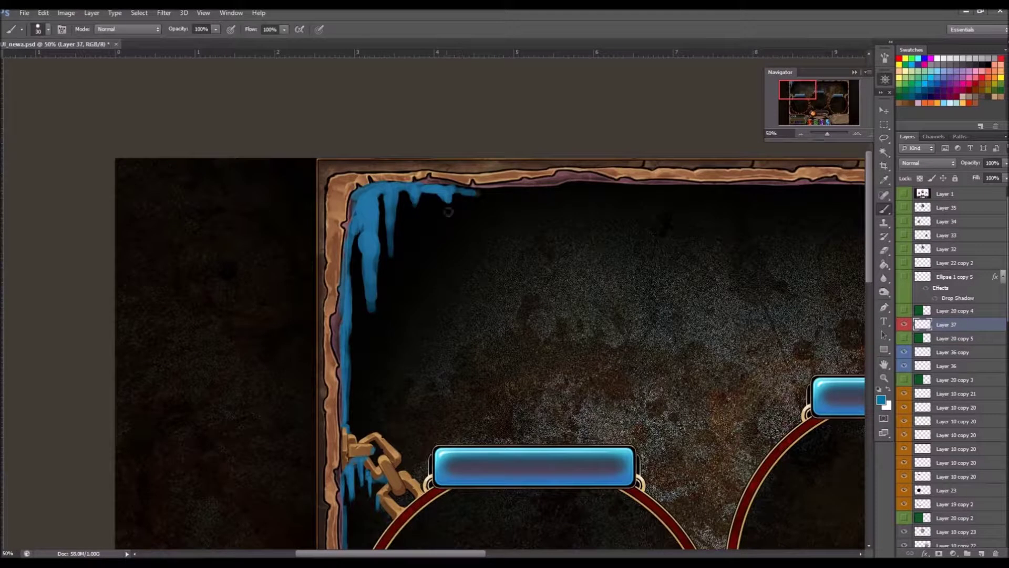
pyautogui.press('[')
pyautogui.hscroll(5, 548, 188)
pyautogui.scroll(1, 548, 187)
pyautogui.moveTo(404, 200)
pyautogui.mouseDown()
pyautogui.moveTo(453, 206)
pyautogui.moveTo(383, 205)
pyautogui.mouseUp()
# Continue the top icicle line to the right, adding more drips.
pyautogui.press(']')
pyautogui.press(']')
pyautogui.hscroll(9, 638, 200)
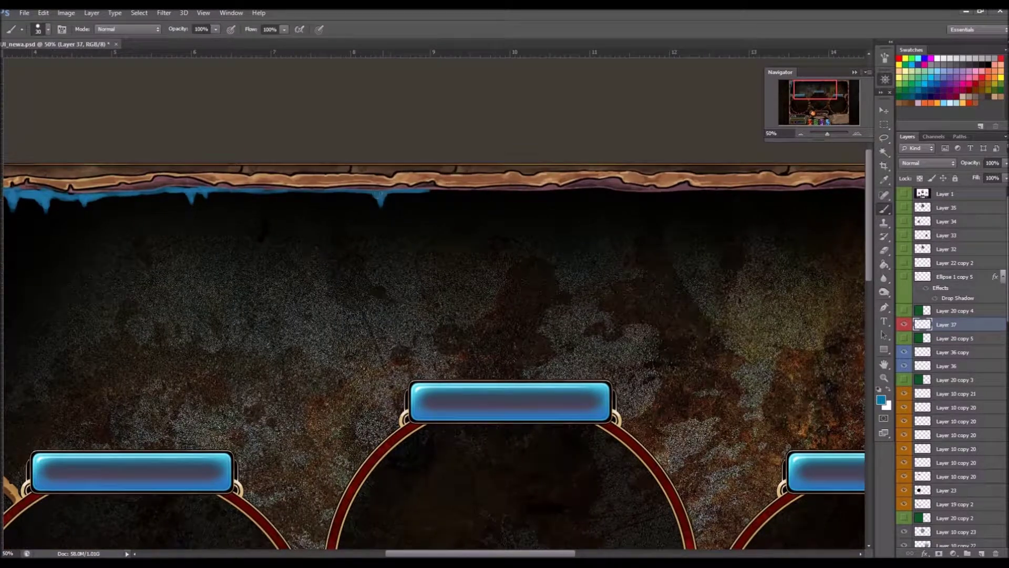
pyautogui.moveTo(496, 193); pyautogui.dragTo(643, 197)
pyautogui.hscroll(5, 579, 195)
pyautogui.press(']')
pyautogui.hscroll(6, 578, 195)
pyautogui.moveTo(531, 189); pyautogui.dragTo(552, 211)
pyautogui.hscroll(6, 552, 205)
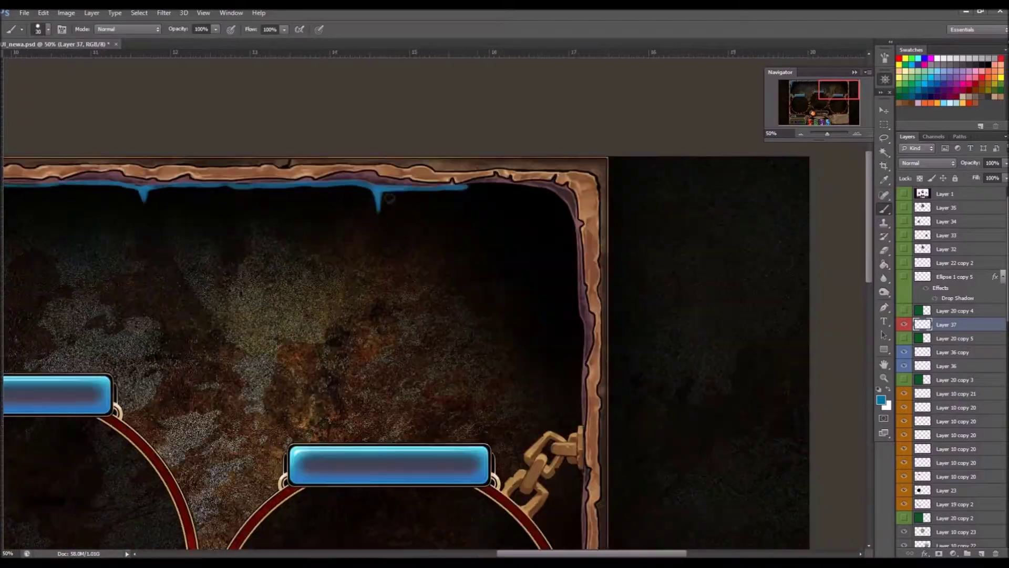
# Add an icicle near the top-right corner and paint icicles down the right edge.
pyautogui.press('[')
pyautogui.press('[')
pyautogui.scroll(-2, 405, 316)
pyautogui.hscroll(1, 405, 315)
pyautogui.moveTo(549, 145); pyautogui.dragTo(552, 189)
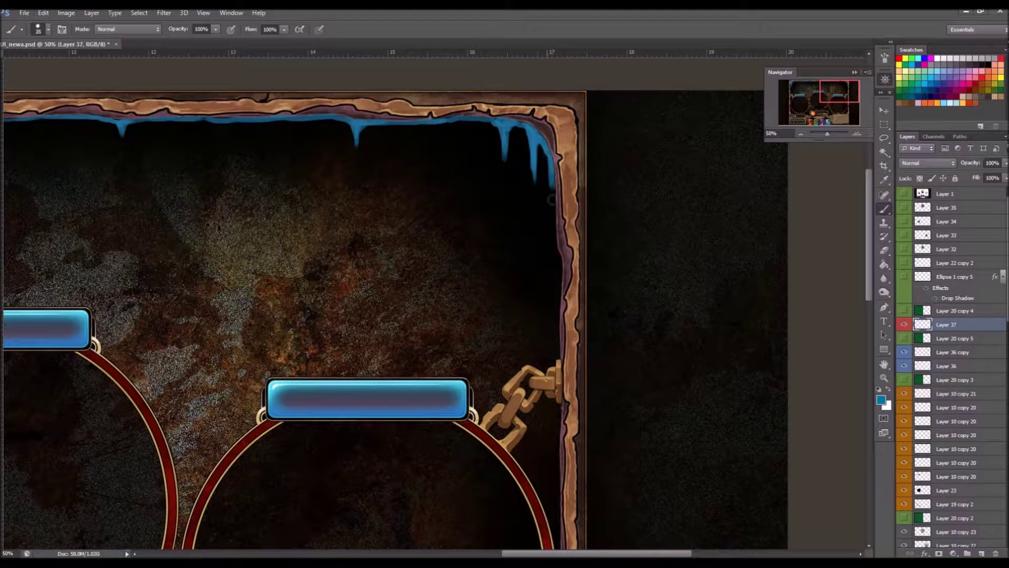
pyautogui.moveTo(557, 248); pyautogui.dragTo(559, 328)
pyautogui.scroll(-8, 557, 315)
pyautogui.hscroll(1, 557, 315)
pyautogui.press(']')
pyautogui.press(']')
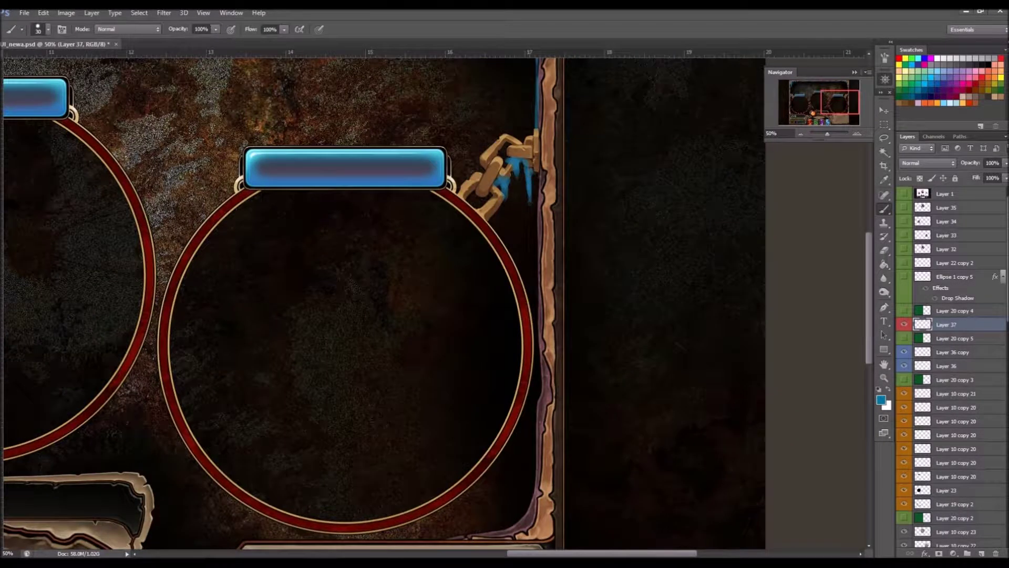
# Zoom out and add a new background layer beneath the frame.
pyautogui.hotkey('ctrl', '-')
pyautogui.hotkey('ctrl', '-')
pyautogui.press('v')
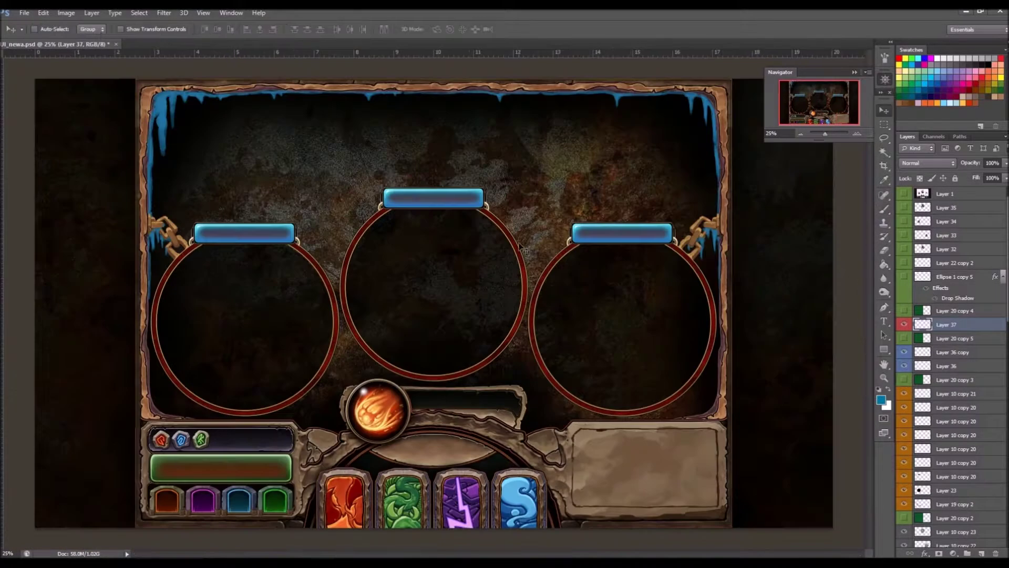
pyautogui.hotkey('ctrl', 'shift', 'alt', 'n')
# Wash soft light blue over the upper background and in a band behind the three circles.
pyautogui.press('b')
pyautogui.moveTo(578, 132)
pyautogui.mouseDown()
pyautogui.moveTo(525, 210)
pyautogui.moveTo(263, 210)
pyautogui.moveTo(199, 338)
pyautogui.moveTo(484, 300)
pyautogui.mouseUp()
pyautogui.press('[')
pyautogui.press('[')
pyautogui.press('[')
pyautogui.moveTo(255, 153); pyautogui.dragTo(347, 179)
pyautogui.press('[')
pyautogui.press('[')
pyautogui.moveTo(315, 220)
pyautogui.mouseDown()
pyautogui.moveTo(473, 184)
pyautogui.moveTo(657, 221)
pyautogui.moveTo(203, 188)
pyautogui.moveTo(295, 173)
pyautogui.moveTo(336, 231)
pyautogui.moveTo(331, 389)
pyautogui.mouseUp()
# Sample a darker blue and paint dark cave shapes and a stalactite near the top centre.
pyautogui.keyDown('alt'); pyautogui.click(201, 190); pyautogui.keyUp('alt')
pyautogui.press('[')
pyautogui.press('[')
pyautogui.press('[')
pyautogui.press('[')
pyautogui.press('[')
pyautogui.press('[')
pyautogui.moveTo(489, 179); pyautogui.dragTo(363, 145)
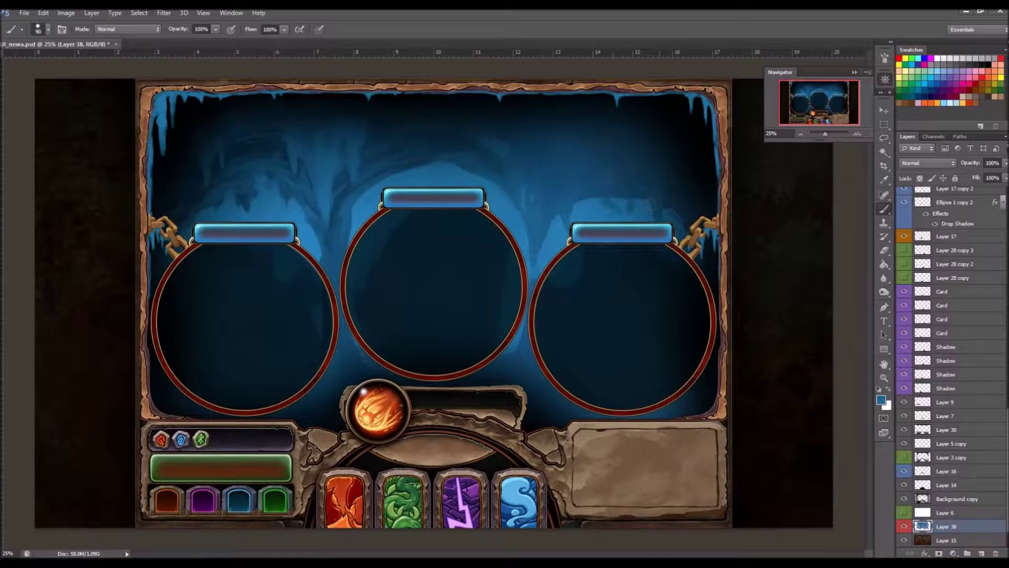
pyautogui.press(']')
pyautogui.press(']')
pyautogui.press(']')
pyautogui.press(']')
pyautogui.press(']')
pyautogui.press(']')
pyautogui.press(']')
pyautogui.press(']')
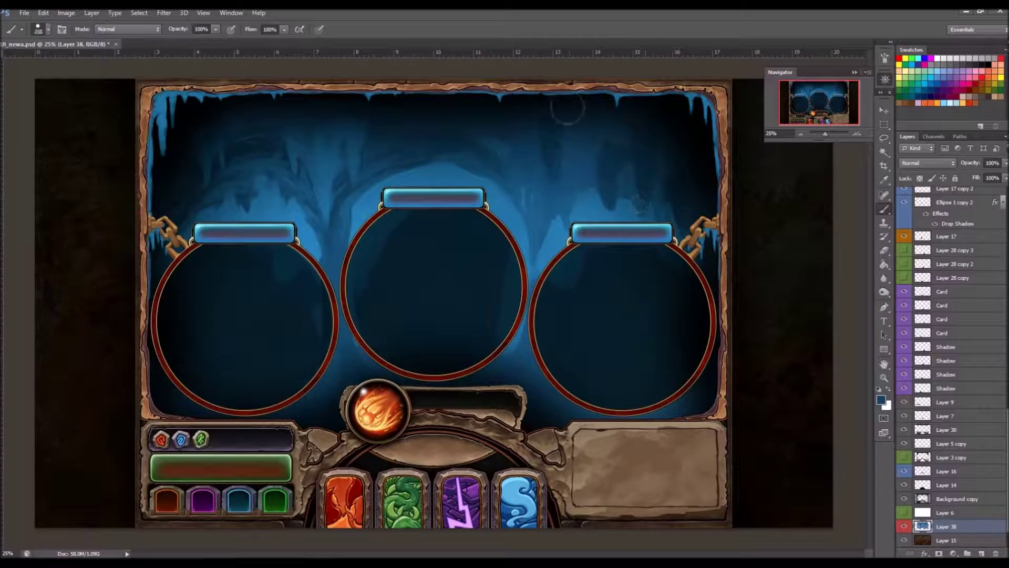
pyautogui.moveTo(515, 117)
pyautogui.mouseDown()
pyautogui.moveTo(532, 138)
pyautogui.moveTo(518, 173)
pyautogui.mouseUp()
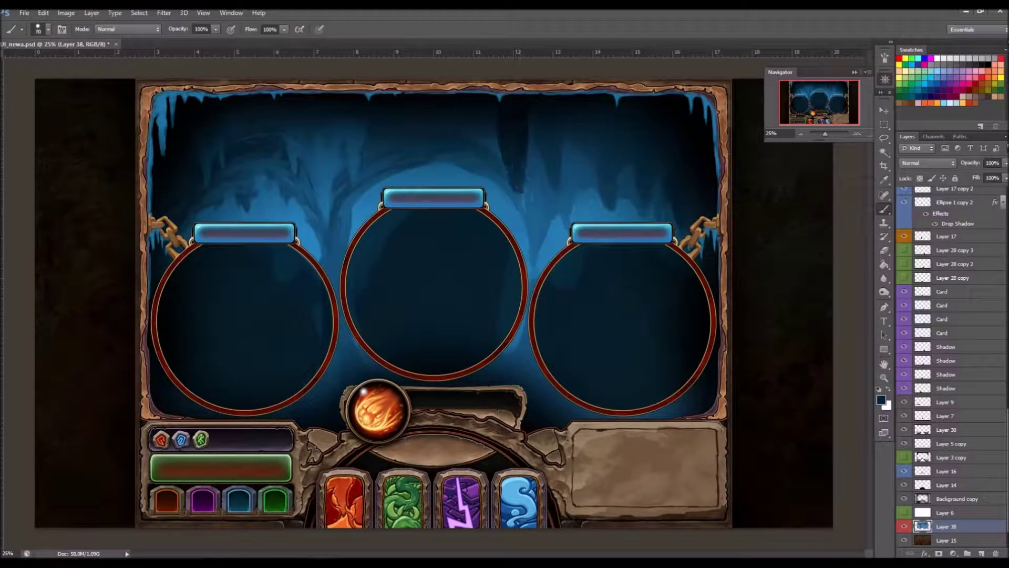
pyautogui.press('[')
pyautogui.press(']')
pyautogui.press(']')
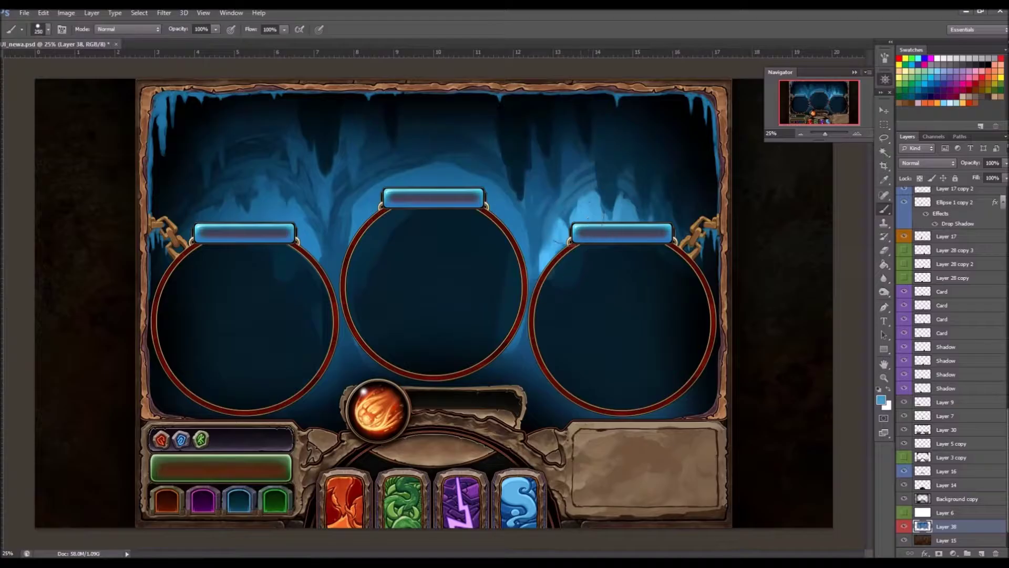
pyautogui.press(']')
pyautogui.press(']')
pyautogui.press(']')
pyautogui.press(']')
pyautogui.press('[')
pyautogui.press('[')
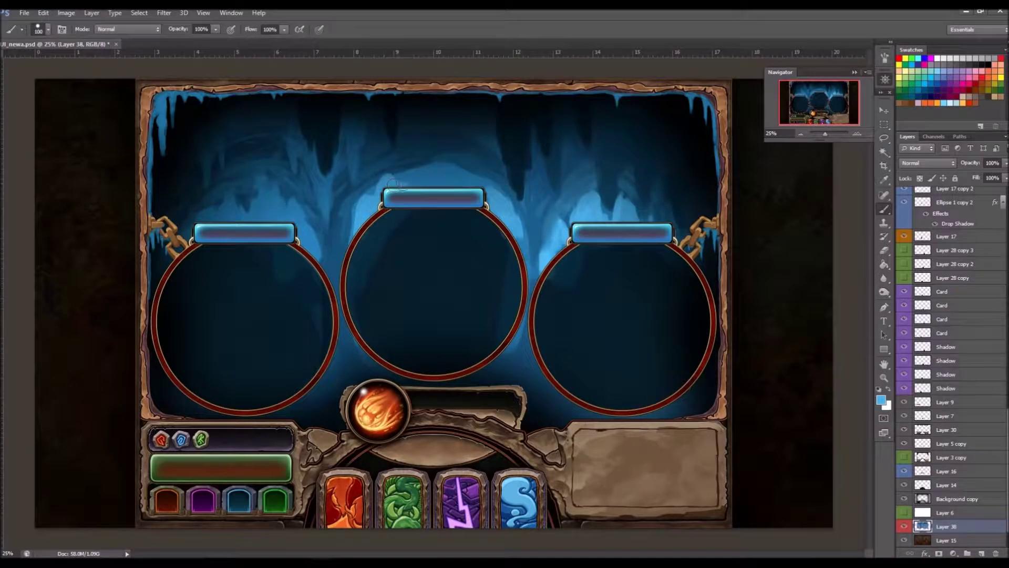
pyautogui.press(']')
pyautogui.press(']')
pyautogui.press(']')
pyautogui.press(']')
pyautogui.press(']')
pyautogui.press(']')
# Paint lighter blue inside the three circles, undo those strokes, and zoom in on the cave.
pyautogui.moveTo(252, 247)
pyautogui.mouseDown()
pyautogui.moveTo(283, 273)
pyautogui.moveTo(446, 263)
pyautogui.moveTo(237, 315)
pyautogui.moveTo(599, 326)
pyautogui.mouseUp()
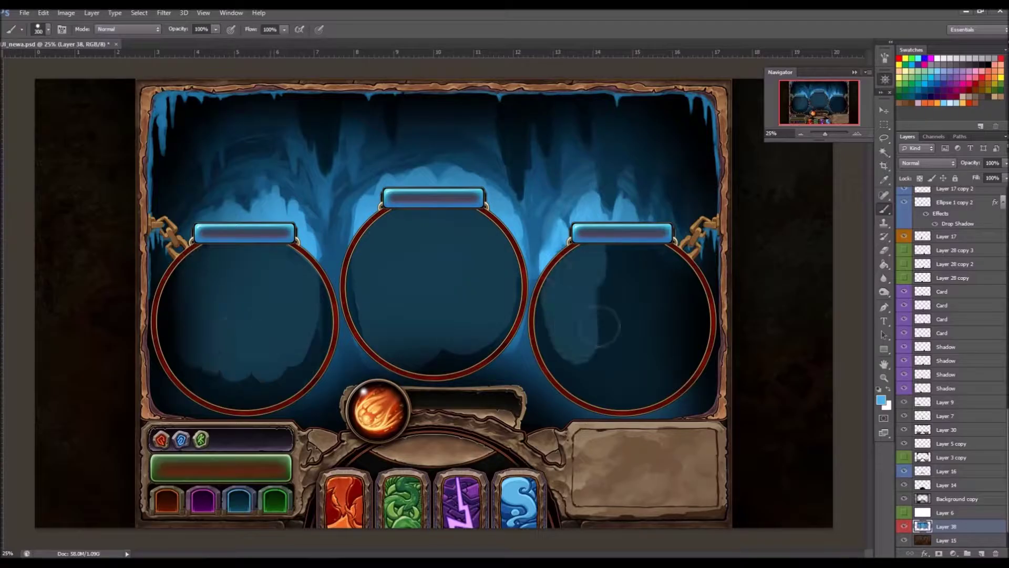
pyautogui.hotkey('ctrl', 'alt', 'z')
pyautogui.hotkey('ctrl', 'alt', 'z')
pyautogui.hotkey('ctrl', 'alt', 'z')
pyautogui.hotkey('ctrl', 'alt', 'z')
pyautogui.press(']')
pyautogui.press(']')
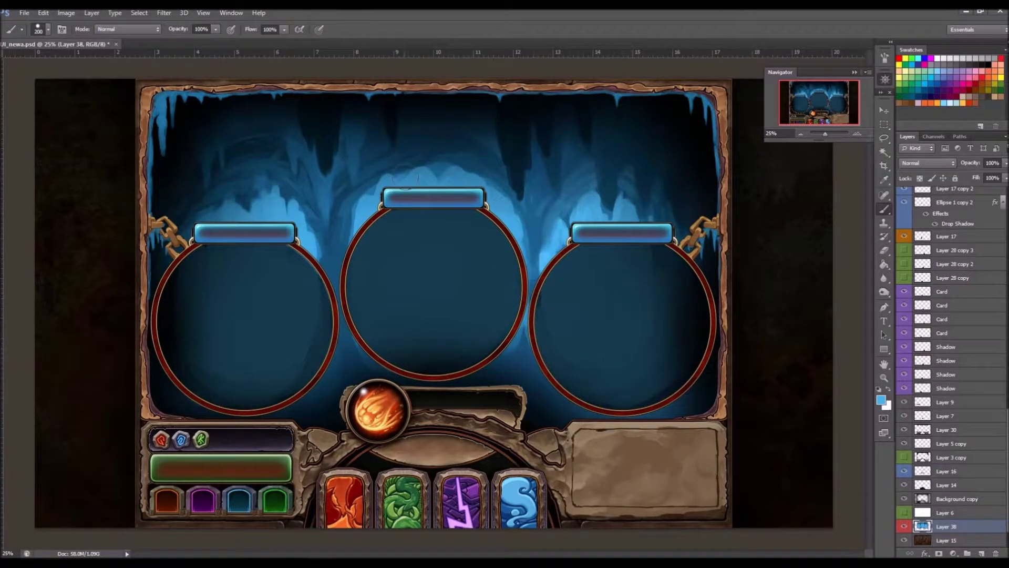
pyautogui.hotkey('ctrl', '+')
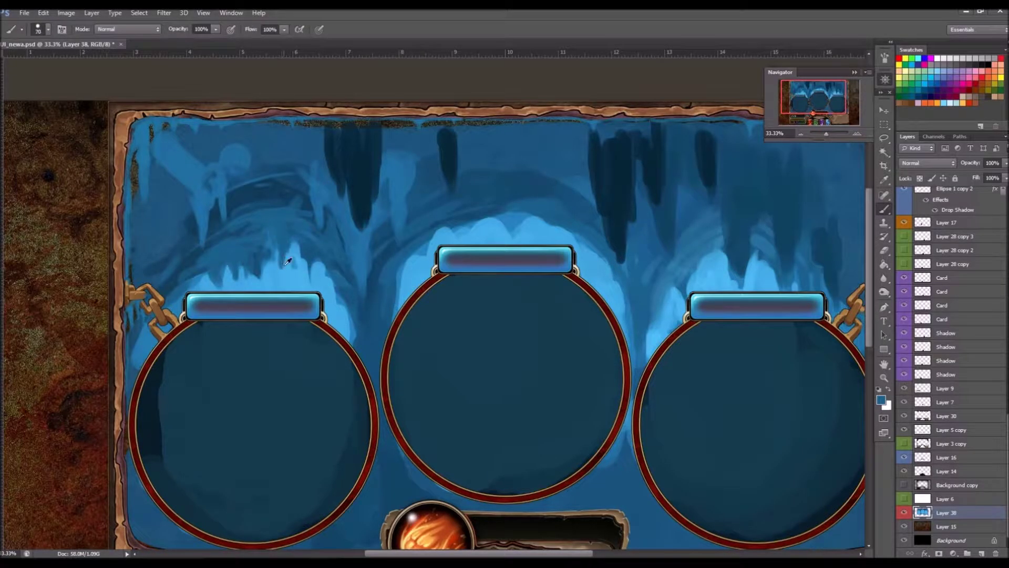
pyautogui.keyDown('alt'); pyautogui.click(310, 257); pyautogui.keyUp('alt')
pyautogui.hscroll(3, 368, 221)
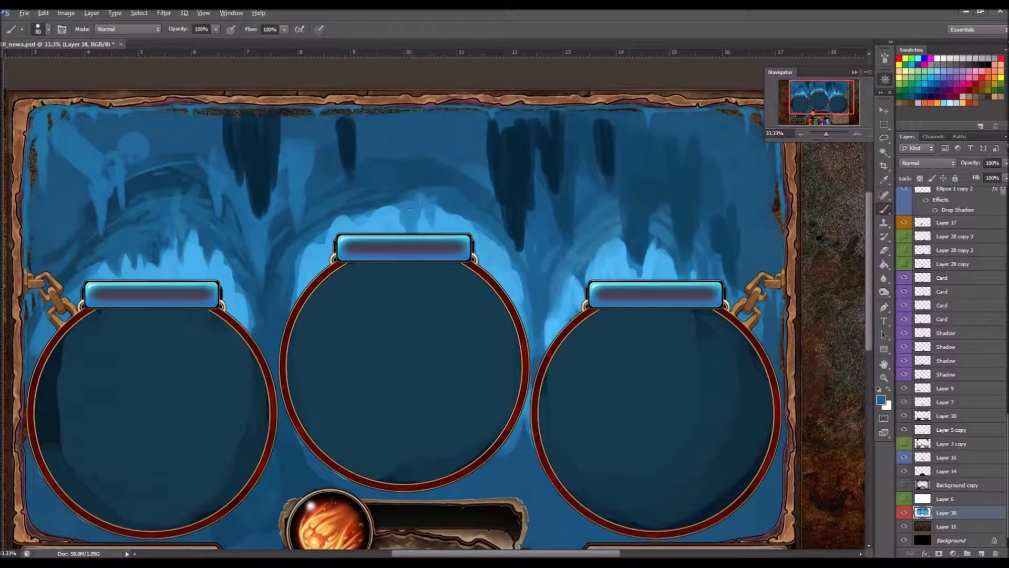
pyautogui.hotkey('ctrl', 'o')
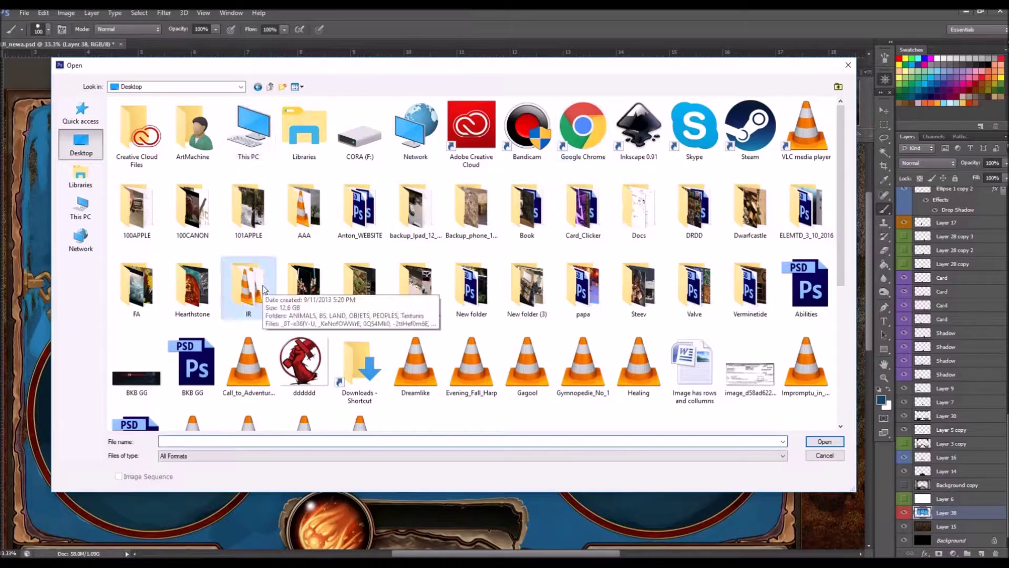
pyautogui.doubleClick(247, 131)
pyautogui.click(270, 87)
pyautogui.click(302, 364)
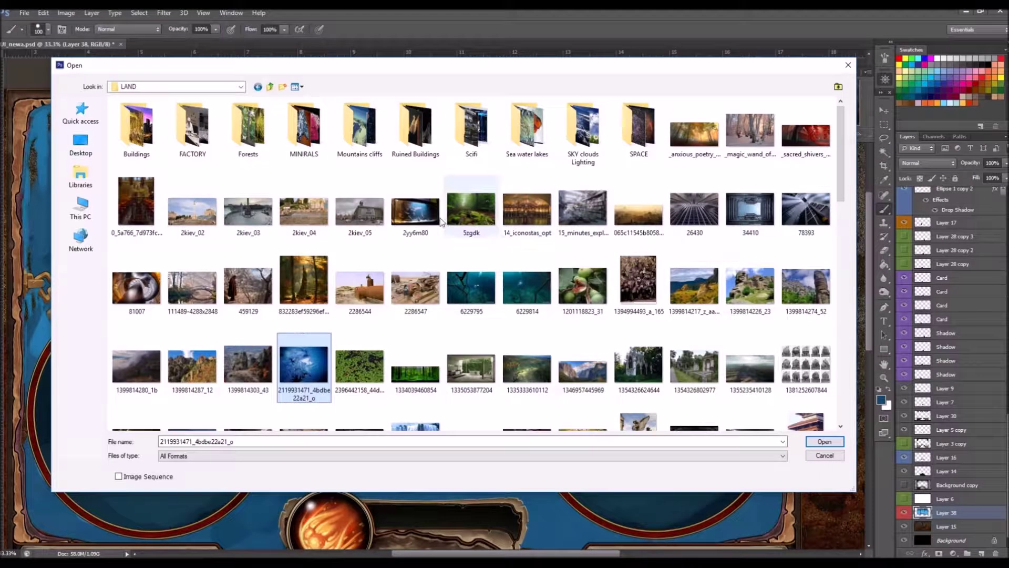
pyautogui.scroll(-5, 305, 362)
pyautogui.keyDown('ctrl'); pyautogui.click(471, 331); pyautogui.keyUp('ctrl')
pyautogui.press('Return')
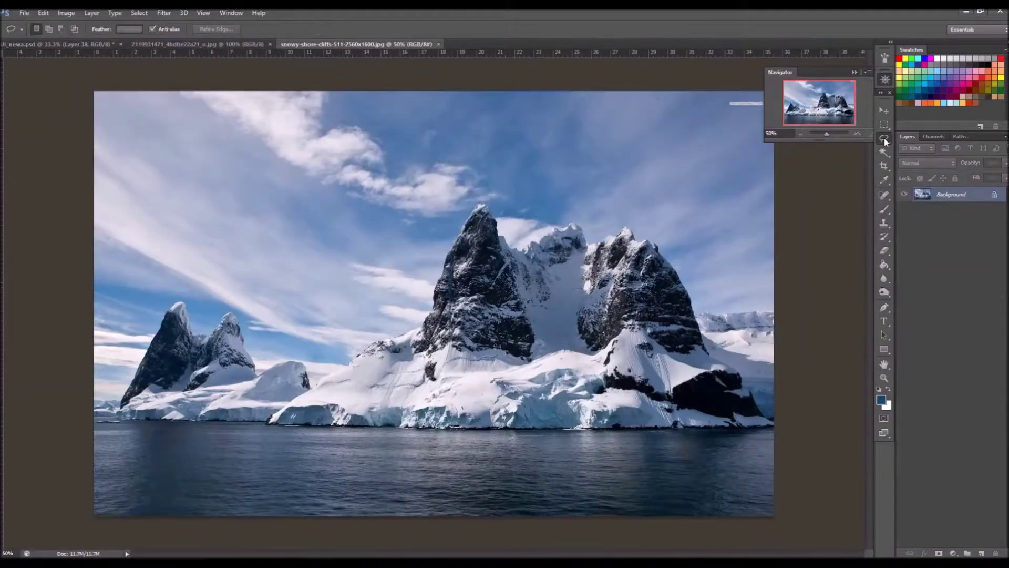
pyautogui.moveTo(444, 306); pyautogui.dragTo(428, 299)
pyautogui.hotkey('ctrl', '-')
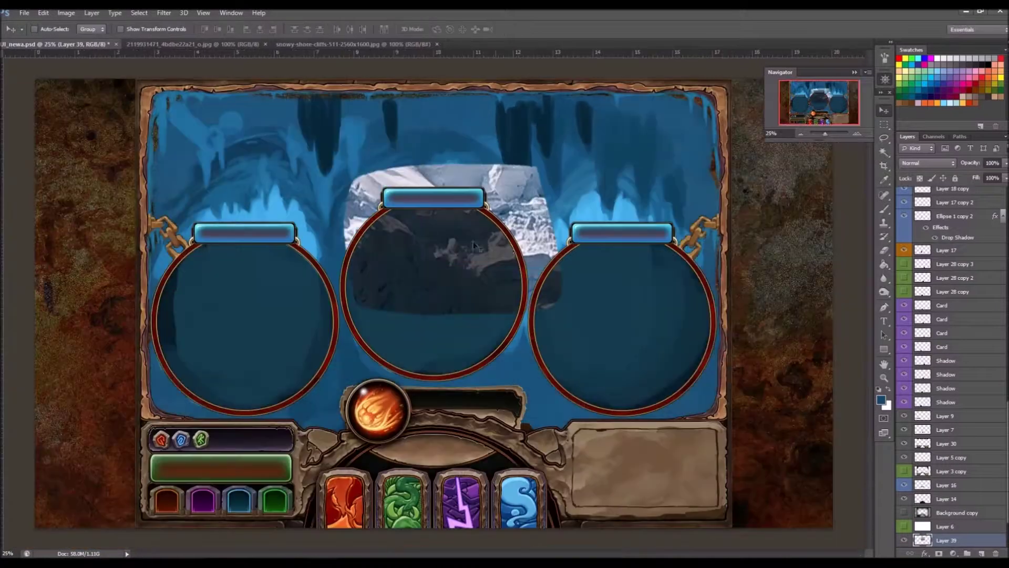
# Duplicate the snow texture layer to tile it, and merge the copies into one layer.
pyautogui.hotkey('ctrl', 'j')
pyautogui.hotkey('ctrl', 'j')
pyautogui.hotkey('ctrl', 'j')
pyautogui.hotkey('ctrl', 'j')
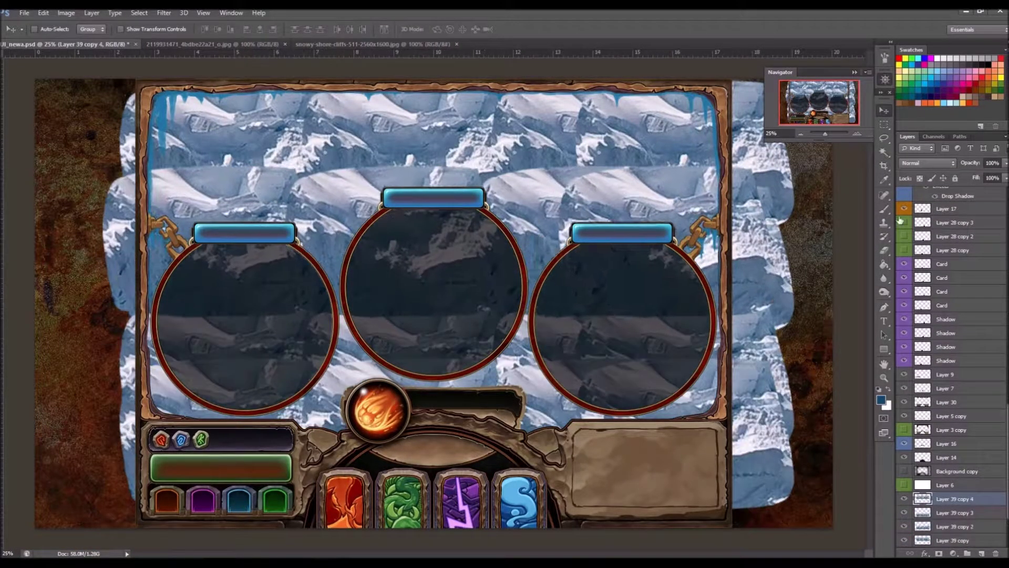
pyautogui.press('e')
pyautogui.hotkey('ctrl', 'j')
pyautogui.press('v')
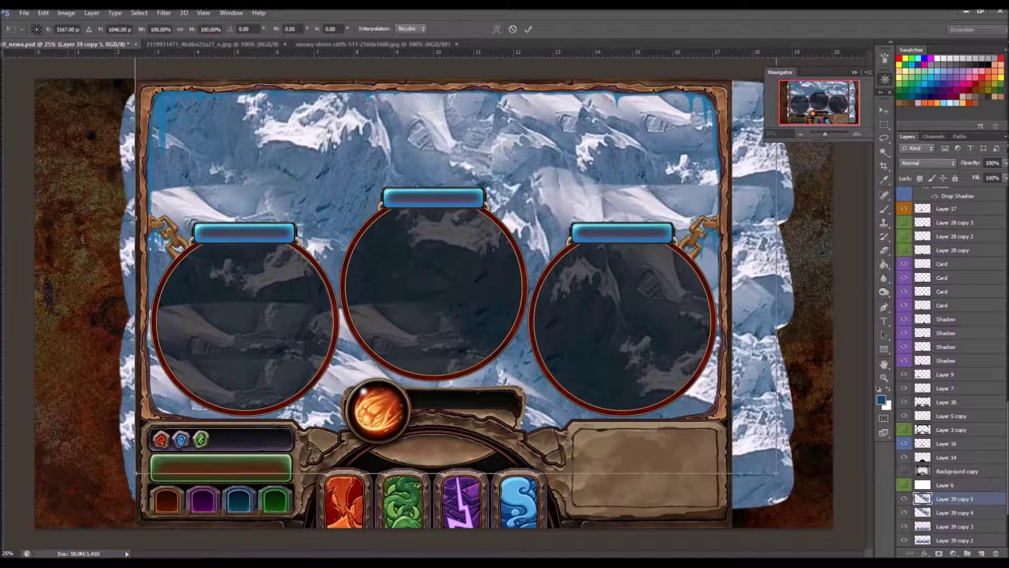
pyautogui.hotkey('ctrl', 'e')
pyautogui.hotkey('ctrl', 'e')
pyautogui.hotkey('ctrl', 'e')
pyautogui.hotkey('ctrl', 'e')
pyautogui.hotkey('ctrl', 'e')
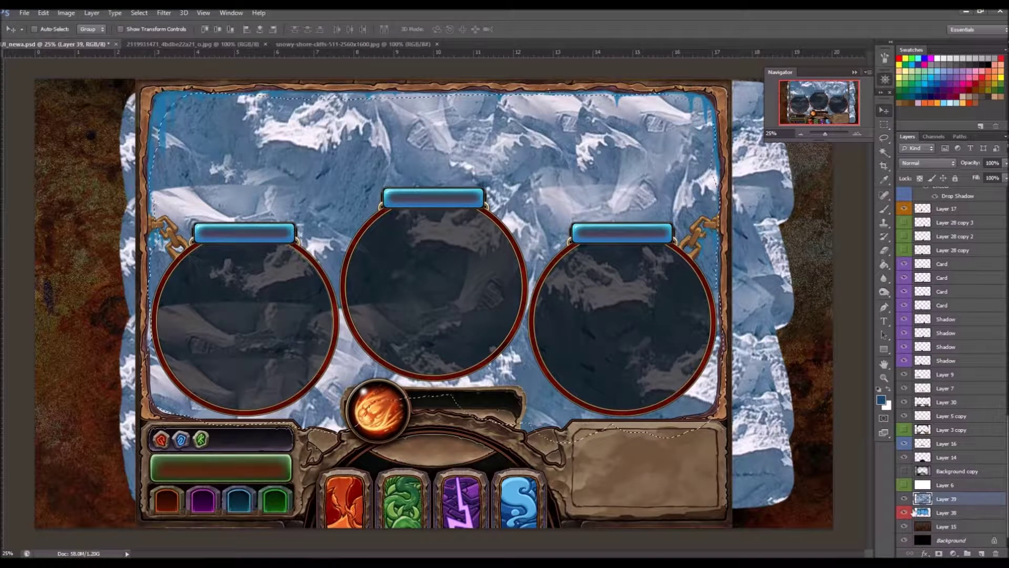
pyautogui.hotkey('shift', '+')
pyautogui.hotkey('shift', '+')
pyautogui.hotkey('shift', '+')
pyautogui.hotkey('shift', '+')
pyautogui.hotkey('shift', '+')
pyautogui.hotkey('shift', '+')
pyautogui.hotkey('shift', '+')
pyautogui.hotkey('shift', '+')
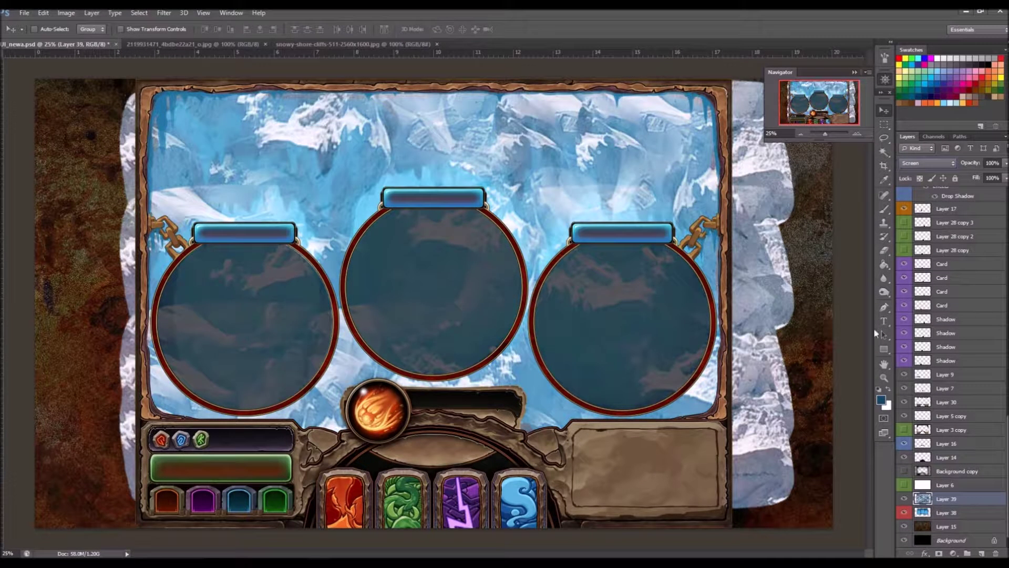
pyautogui.hotkey('ctrl', 'e')
pyautogui.press('e')
pyautogui.hotkey('ctrl', 'shift', 'Tab')
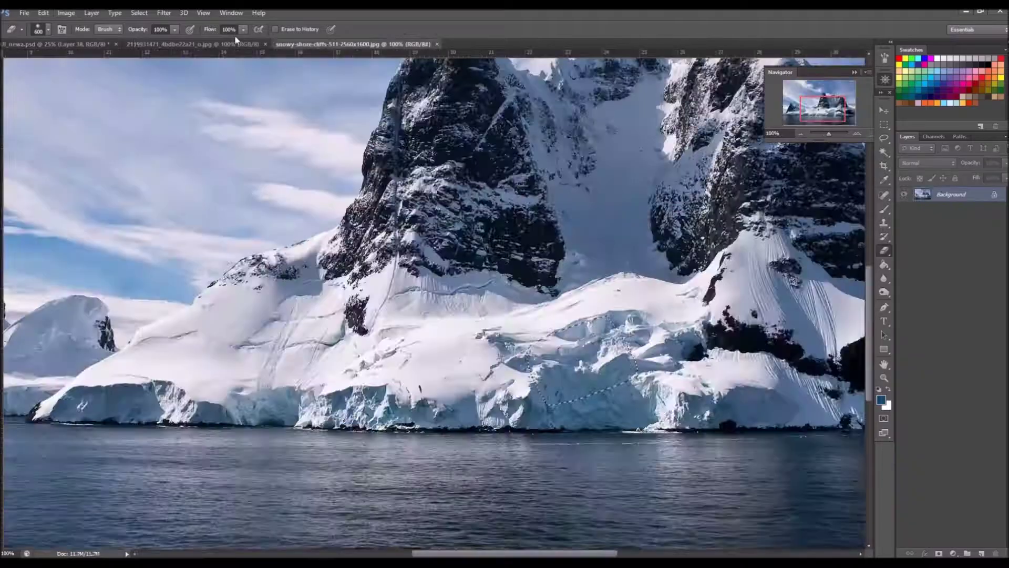
pyautogui.hotkey('ctrl', 'Tab')
# Switch the ice texture to Soft Light blending and adjust its opacity.
pyautogui.hotkey('ctrl', 't')
pyautogui.rightClick(524, 208)
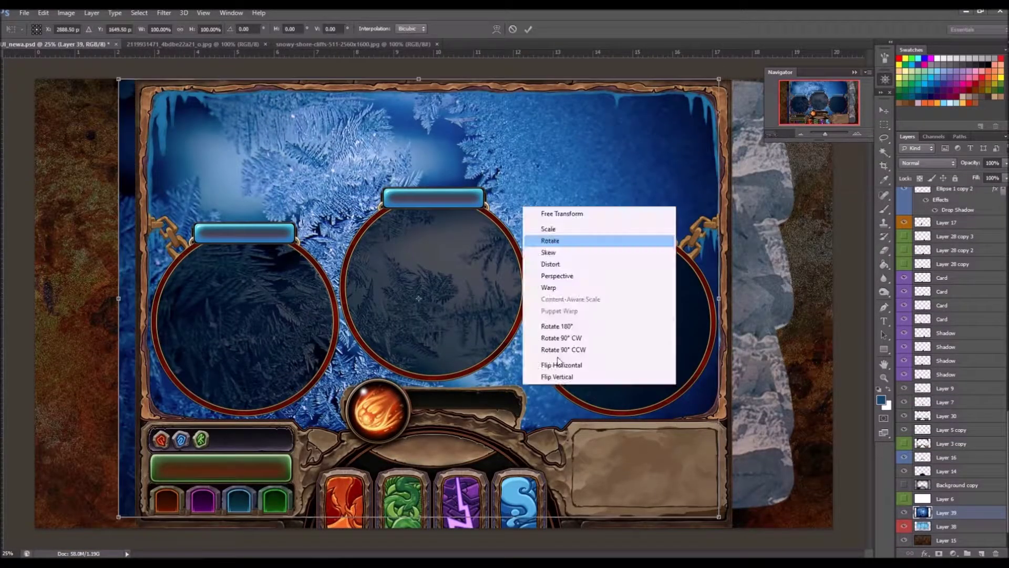
pyautogui.press('Escape')
pyautogui.press('Escape')
pyautogui.hotkey('shift', '+')
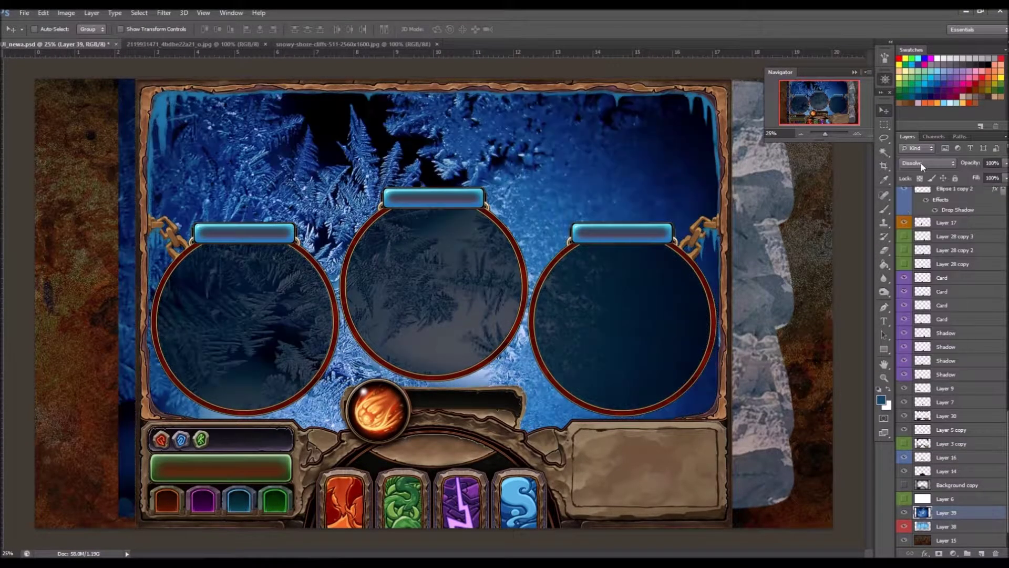
pyautogui.hotkey('shift', '+')
pyautogui.hotkey('shift', '+')
pyautogui.hotkey('shift', '+')
pyautogui.hotkey('shift', '+')
pyautogui.hotkey('shift', '+')
pyautogui.hotkey('shift', '+')
pyautogui.hotkey('shift', '+')
pyautogui.hotkey('shift', '+')
pyautogui.hotkey('shift', '+')
pyautogui.hotkey('shift', '+')
pyautogui.hotkey('shift', '+')
pyautogui.hotkey('shift', '+')
pyautogui.click(1005, 162)
pyautogui.moveTo(964, 174); pyautogui.dragTo(976, 178)
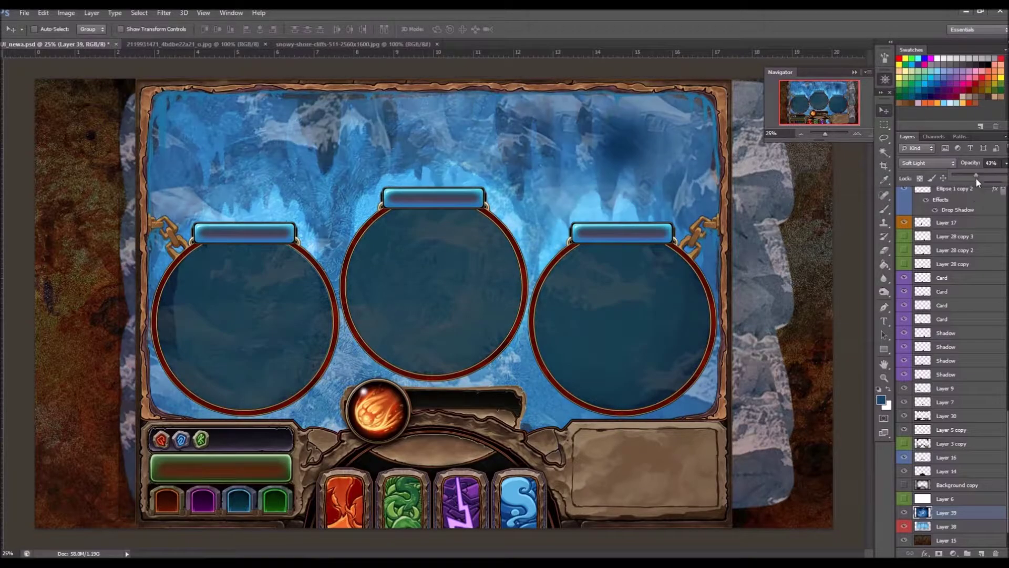
pyautogui.press('Escape')
pyautogui.scroll(-1, 921, 522)
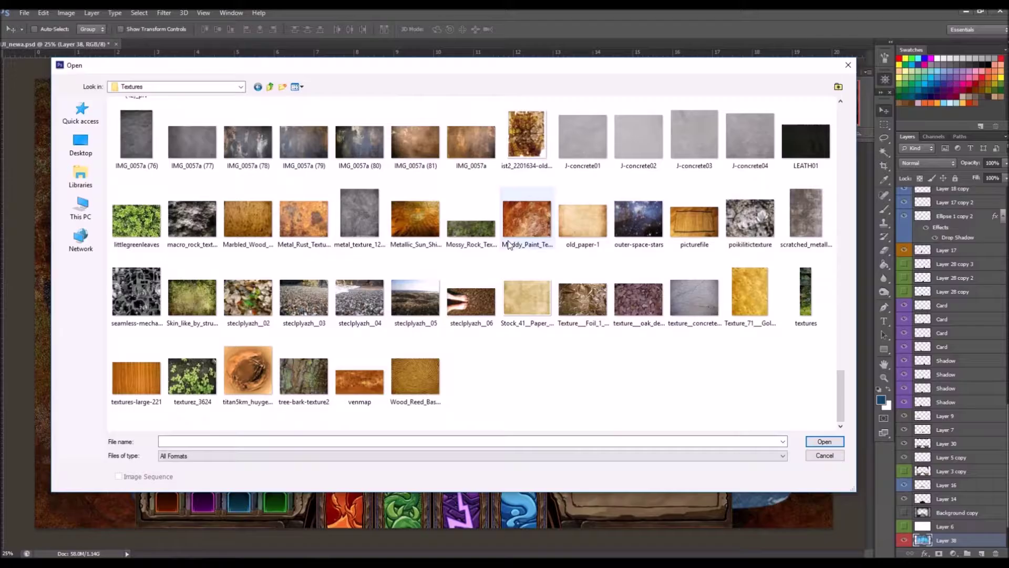
# Open a rock texture, lower it to 64% opacity, and merge it into the background layer.
pyautogui.doubleClick(417, 292)
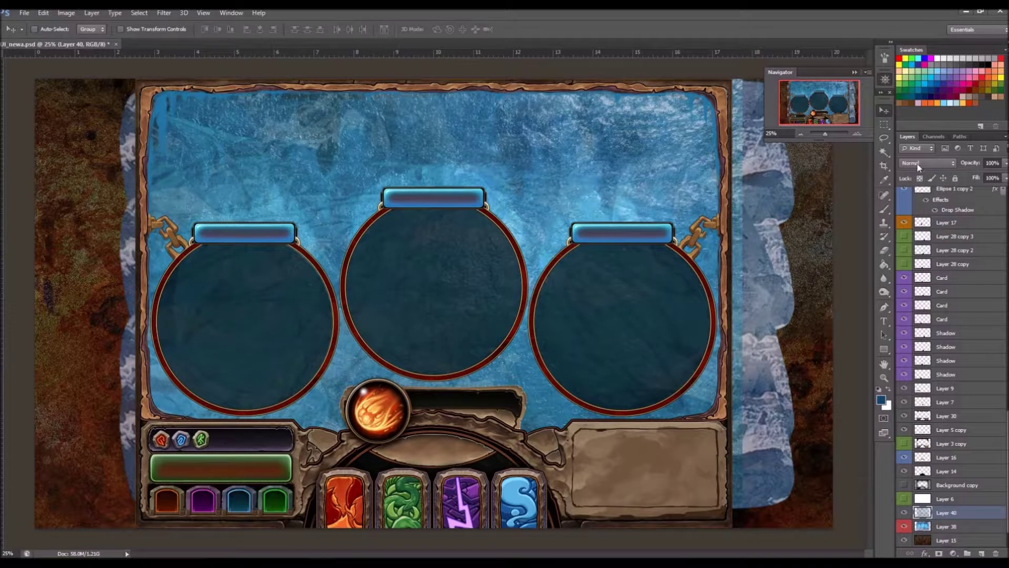
pyautogui.scroll(-11, 918, 166)
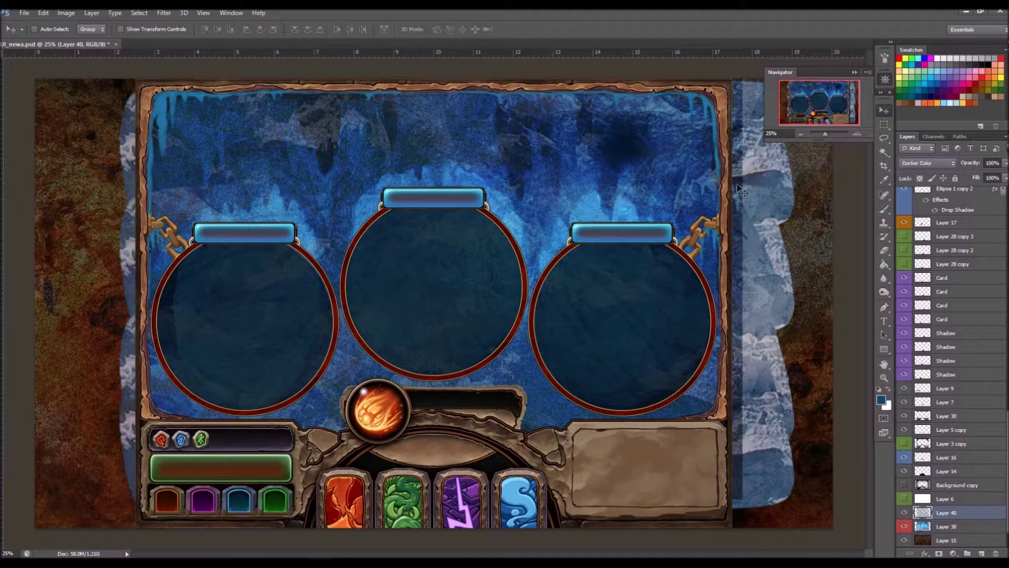
pyautogui.scroll(3, 915, 164)
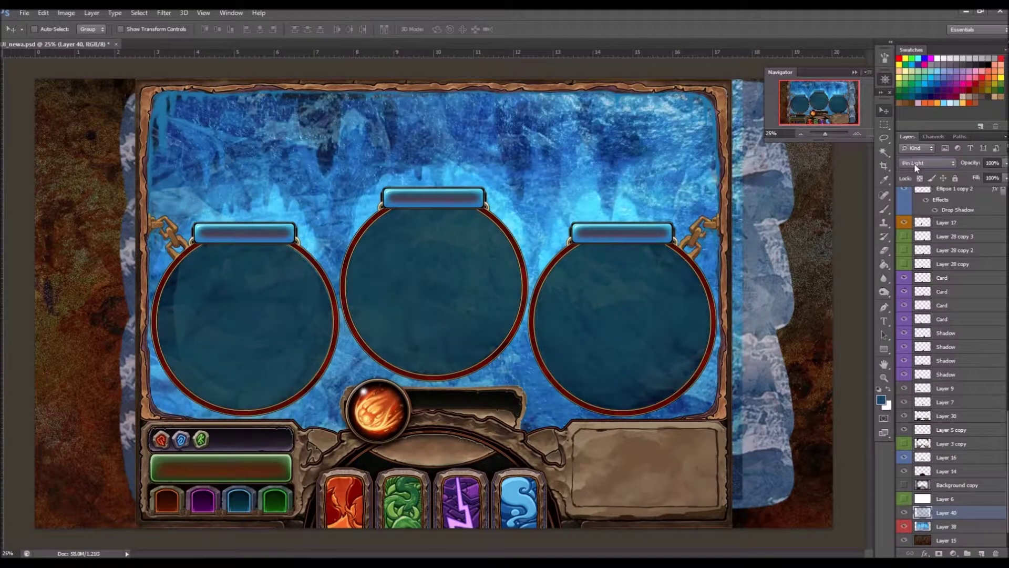
pyautogui.moveTo(1005, 163); pyautogui.dragTo(987, 195)
pyautogui.hotkey('ctrl', 'e')
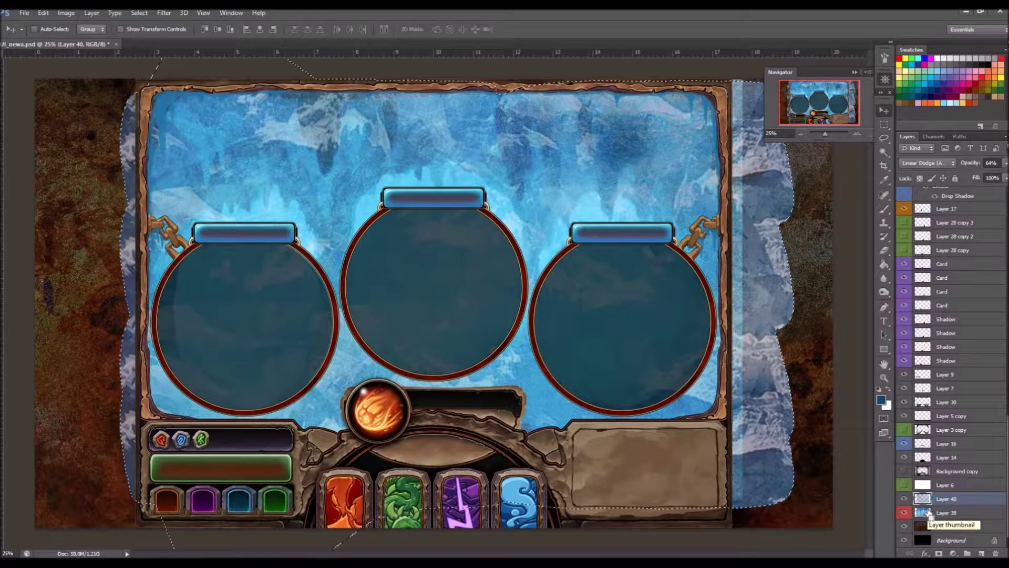
# Darken the ice texture with Brightness/Contrast and push it toward blue with Color Balance.
pyautogui.hotkey('ctrl', 'alt', 'b')
pyautogui.moveTo(695, 310); pyautogui.dragTo(675, 312)
pyautogui.press('Return')
pyautogui.hotkey('ctrl', 'b')
pyautogui.moveTo(761, 283); pyautogui.dragTo(744, 285)
pyautogui.press('Return')
# Erase the background copy inside the left and right circles.
pyautogui.press('o')
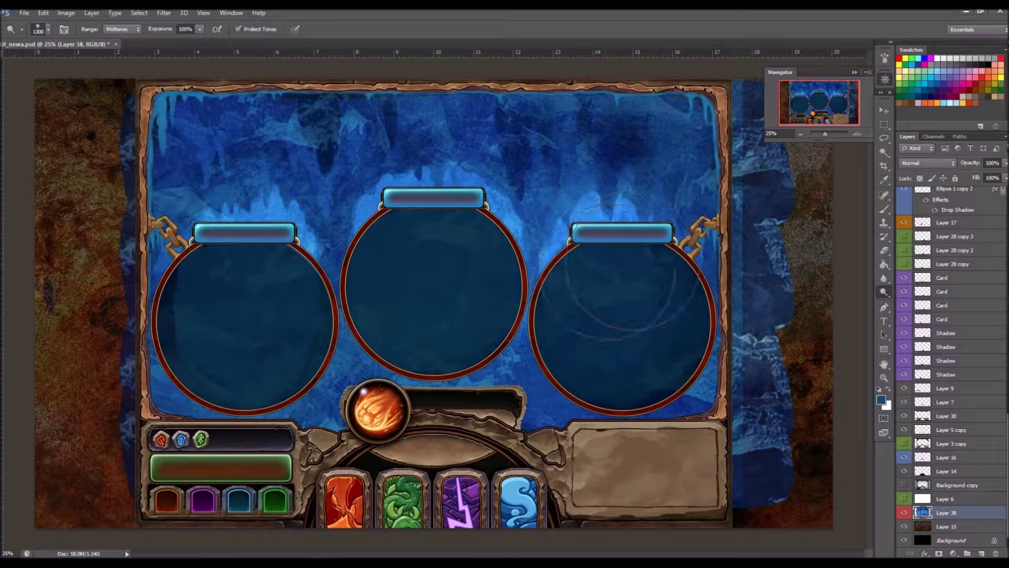
pyautogui.click(884, 111)
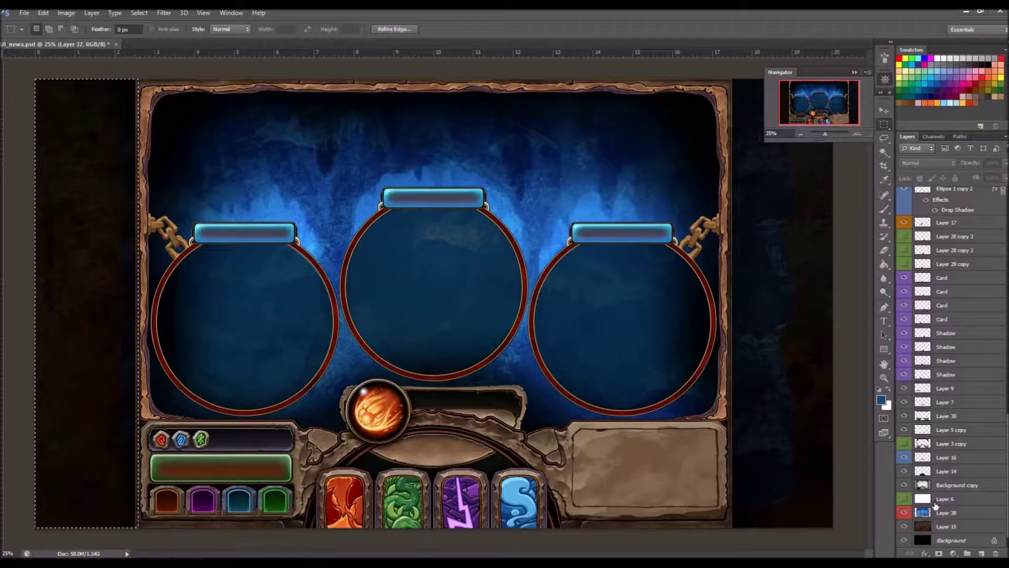
pyautogui.click(943, 513)
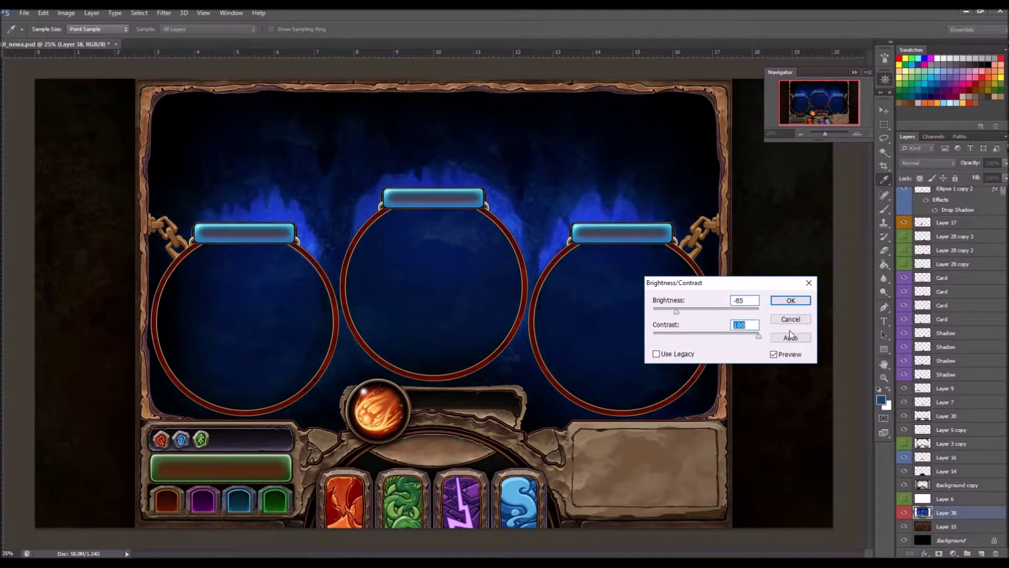
pyautogui.click(789, 321)
pyautogui.keyDown('ctrl'); pyautogui.click(639, 298); pyautogui.keyUp('ctrl')
pyautogui.press('e')
pyautogui.moveTo(638, 298)
pyautogui.mouseDown()
pyautogui.moveTo(683, 316)
pyautogui.moveTo(683, 378)
pyautogui.mouseUp()
pyautogui.moveTo(205, 284)
pyautogui.mouseDown()
pyautogui.moveTo(223, 255)
pyautogui.moveTo(210, 252)
pyautogui.mouseUp()
pyautogui.press('v')
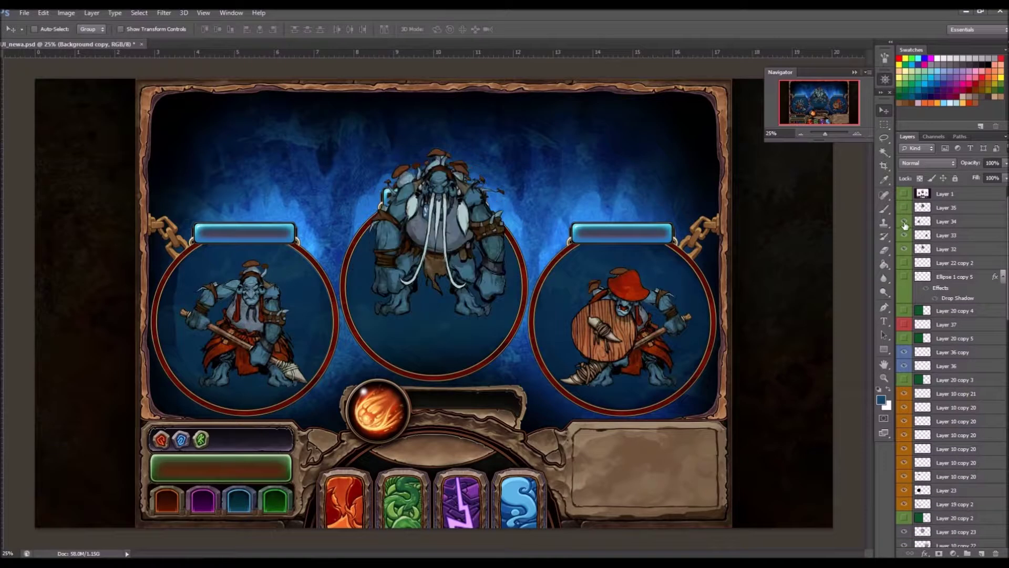
# Enlarge the middle troll and move the right character lower in its circle.
pyautogui.moveTo(526, 158); pyautogui.dragTo(506, 213)
pyautogui.press('Return')
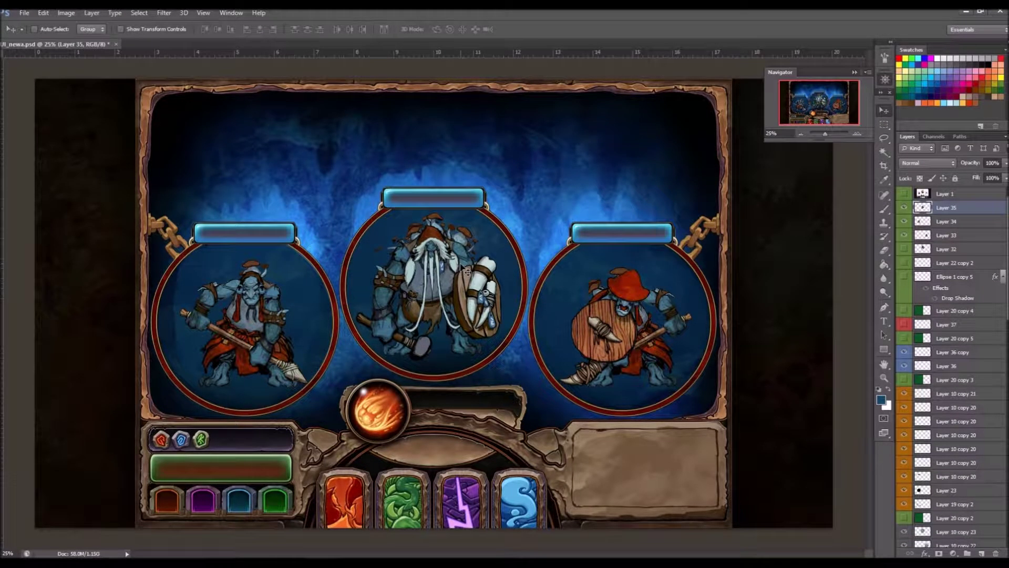
pyautogui.keyDown('ctrl'); pyautogui.click(620, 316); pyautogui.keyUp('ctrl')
pyautogui.hotkey('ctrl', 't')
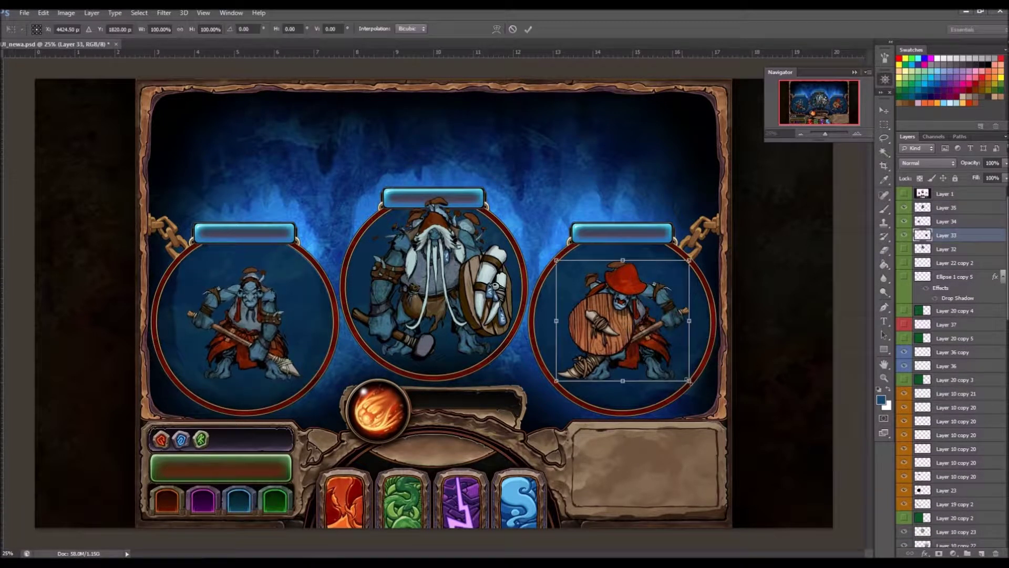
pyautogui.moveTo(631, 338); pyautogui.dragTo(633, 352)
pyautogui.press('Return')
pyautogui.rightClick(263, 297)
pyautogui.click(284, 305)
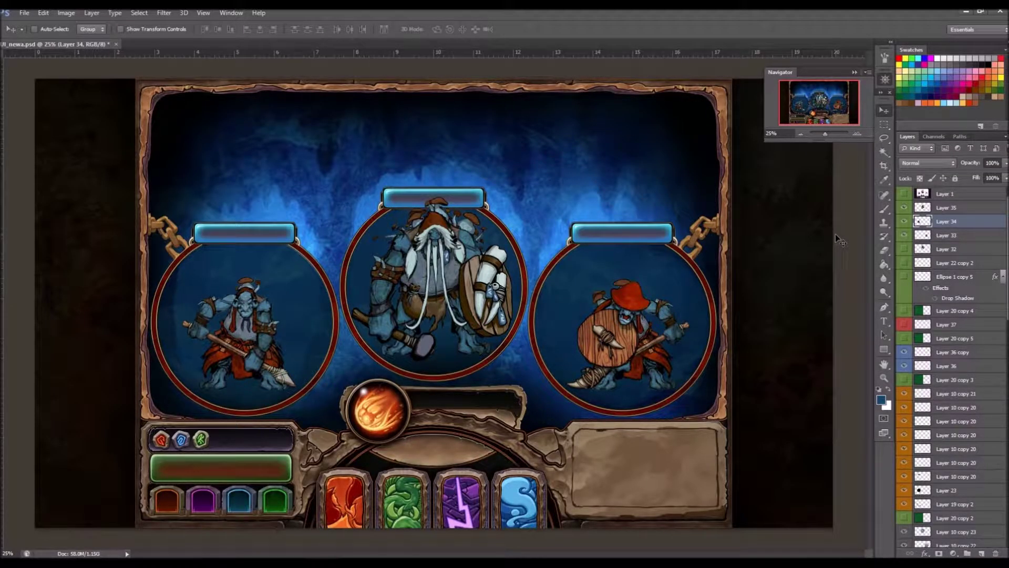
# Copy the dark circle backing into the right and middle circles, setting both copies to 60% opacity.
pyautogui.keyDown('ctrl'); pyautogui.click(636, 345); pyautogui.keyUp('ctrl')
pyautogui.scroll(-6, 946, 315)
pyautogui.scroll(2, 946, 276)
pyautogui.click(946, 262)
pyautogui.moveTo(1005, 163); pyautogui.dragTo(1004, 179)
pyautogui.moveTo(946, 262); pyautogui.dragTo(946, 326)
pyautogui.moveTo(244, 320); pyautogui.dragTo(464, 279)
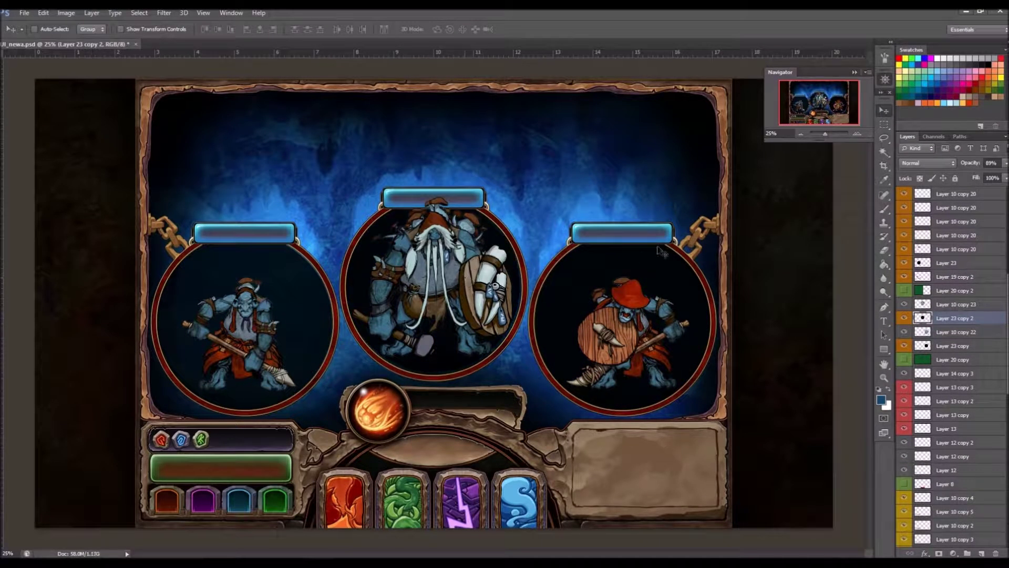
pyautogui.keyDown('ctrl'); pyautogui.click(949, 347); pyautogui.keyUp('ctrl')
pyautogui.moveTo(1006, 163); pyautogui.dragTo(988, 175)
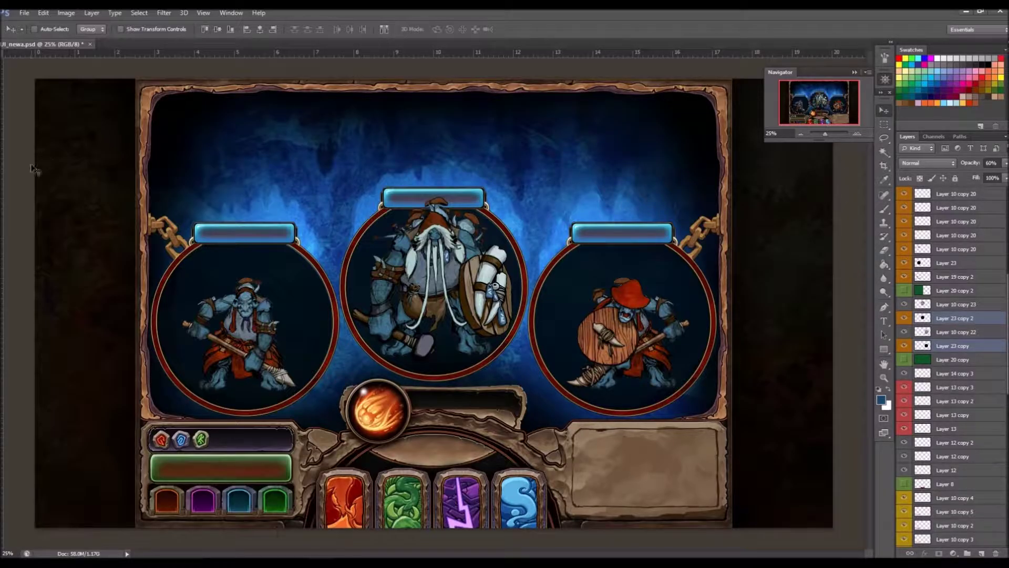
# Bring in a painting from the MY ART folder and place it behind the card frame.
pyautogui.hotkey('ctrl', 'o')
pyautogui.doubleClick(248, 132)
pyautogui.moveTo(839, 132); pyautogui.dragTo(837, 359)
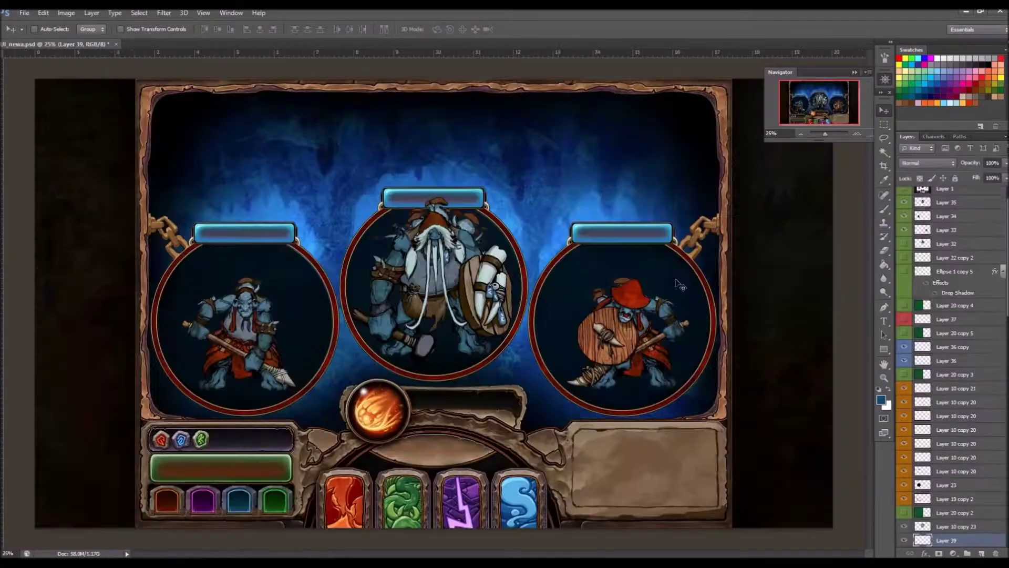
pyautogui.moveTo(946, 278); pyautogui.dragTo(946, 498)
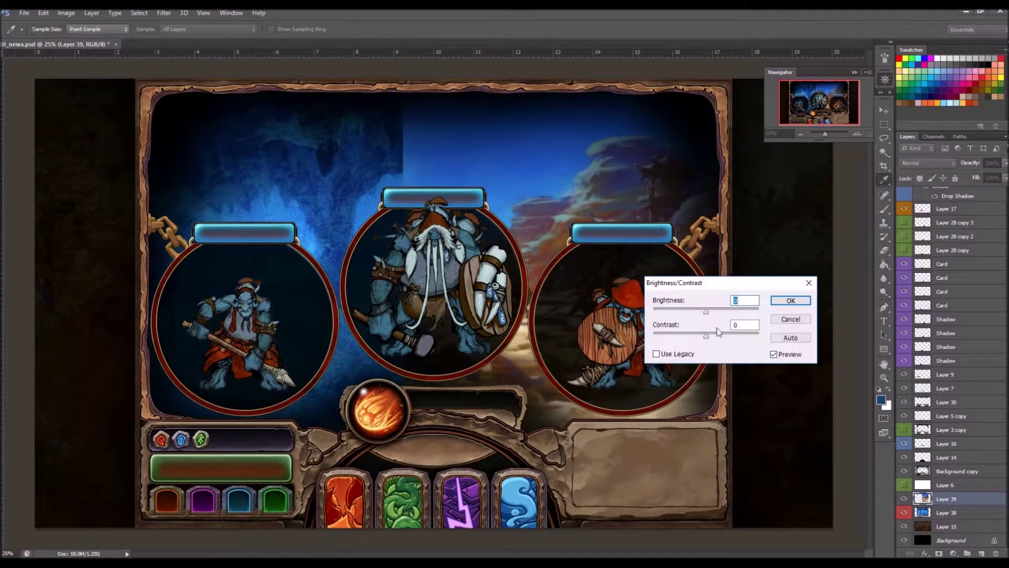
# Mirror a copy of the sky painting, stretch a strip across the left backdrop, and merge it down.
pyautogui.press('Return')
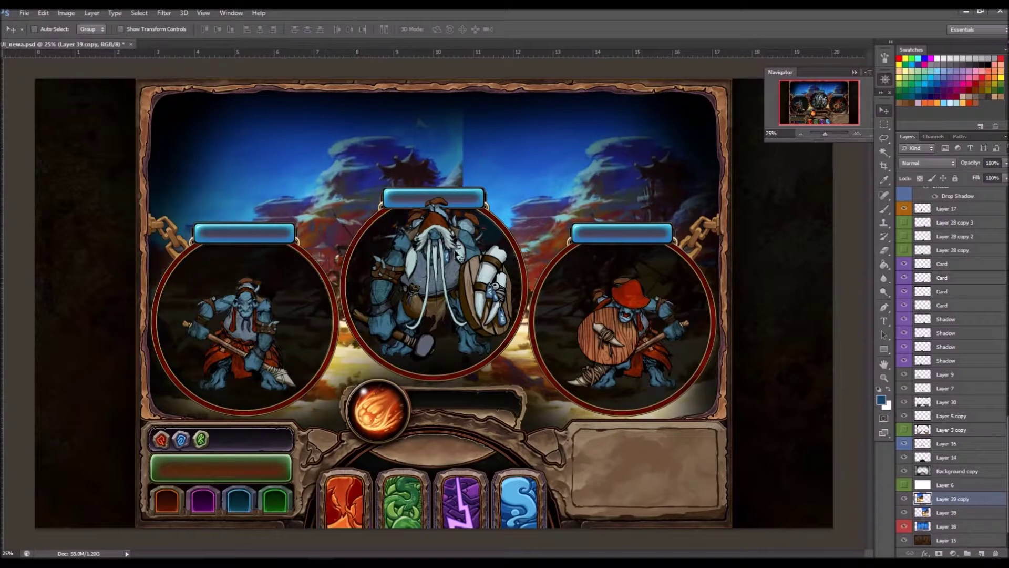
pyautogui.hotkey('alt', '[')
pyautogui.hotkey('ctrl', 't')
pyautogui.moveTo(403, 196); pyautogui.dragTo(137, 197)
pyautogui.press('Return')
pyautogui.press('m')
pyautogui.keyDown('ctrl'); pyautogui.click(921, 516); pyautogui.keyUp('ctrl')
pyautogui.hotkey('ctrl', 'e')
pyautogui.press('s')
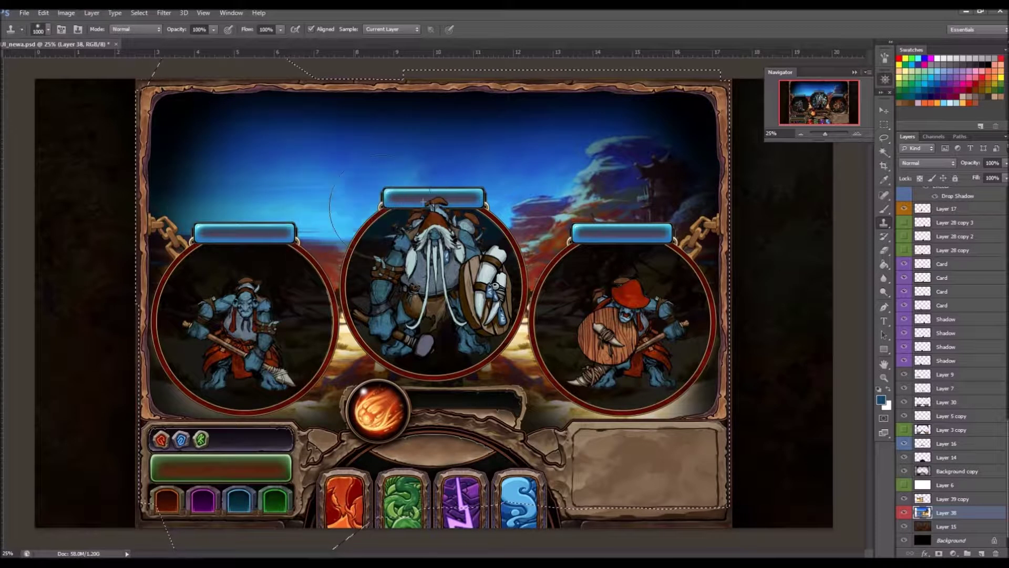
pyautogui.hotkey('ctrl', 'd')
pyautogui.press('b')
pyautogui.hotkey('ctrl', '-')
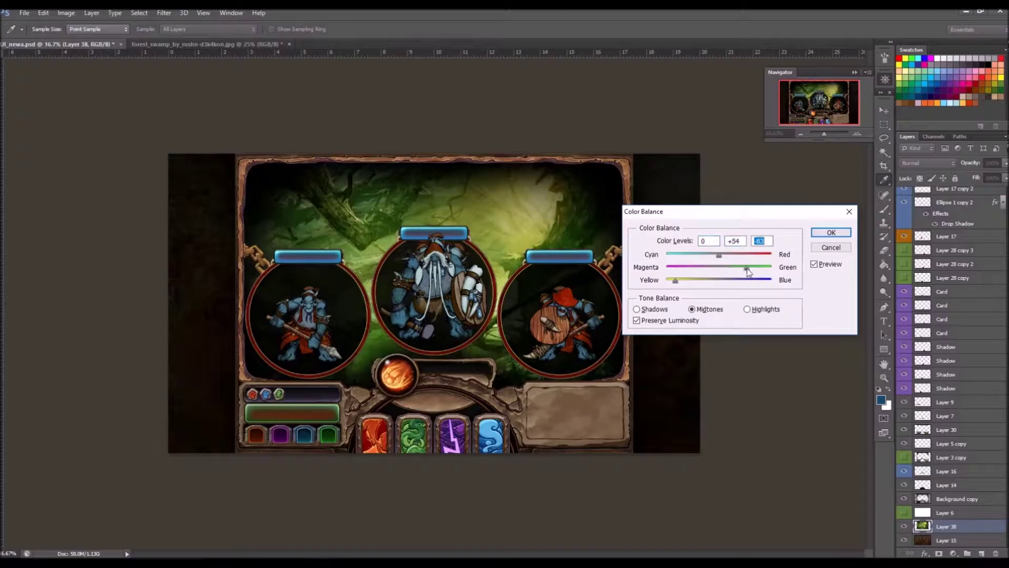
# Paste the swamp painting into the mockup and slide it left over the backdrop.
pyautogui.press('Return')
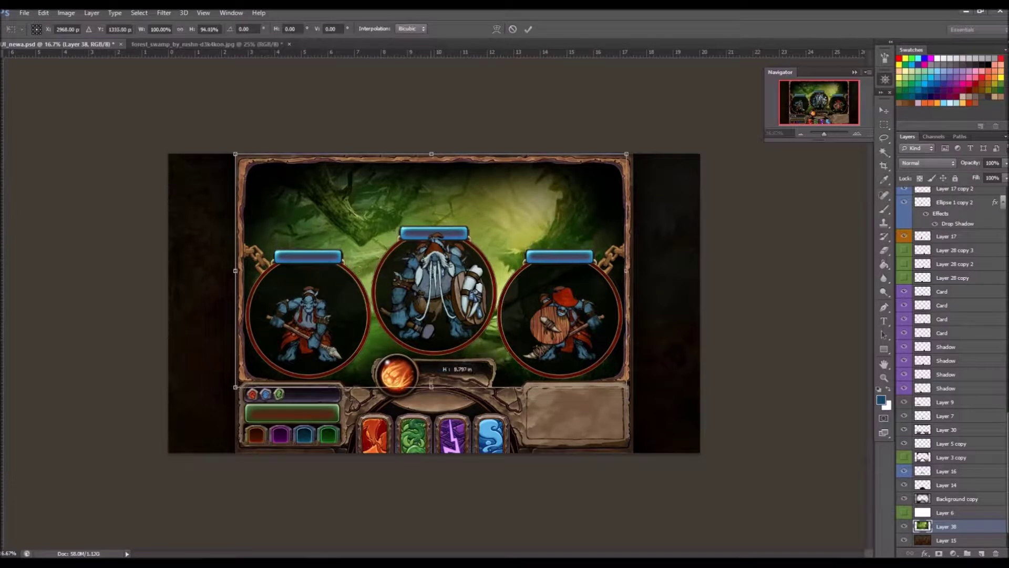
pyautogui.press('v')
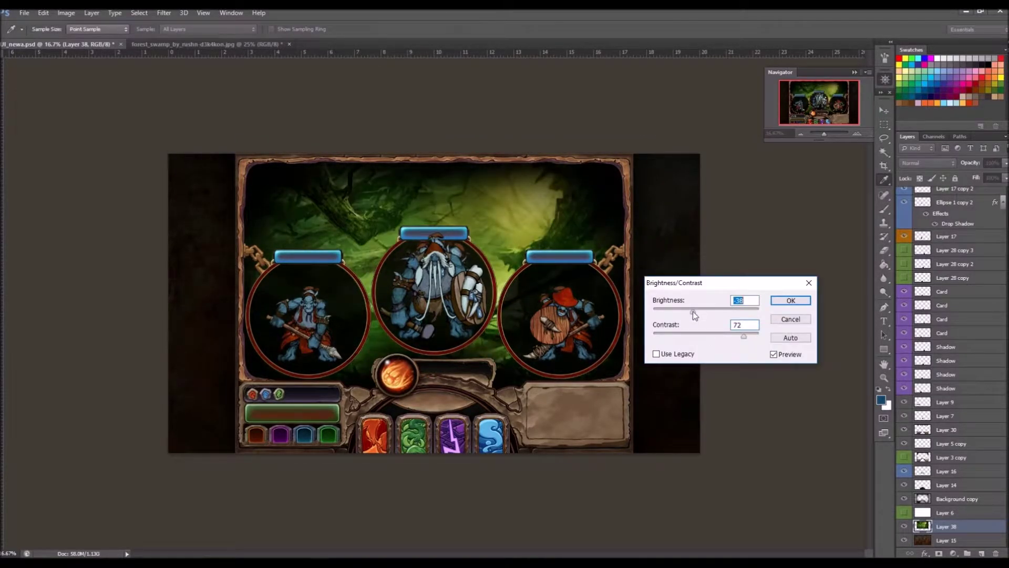
pyautogui.press('Return')
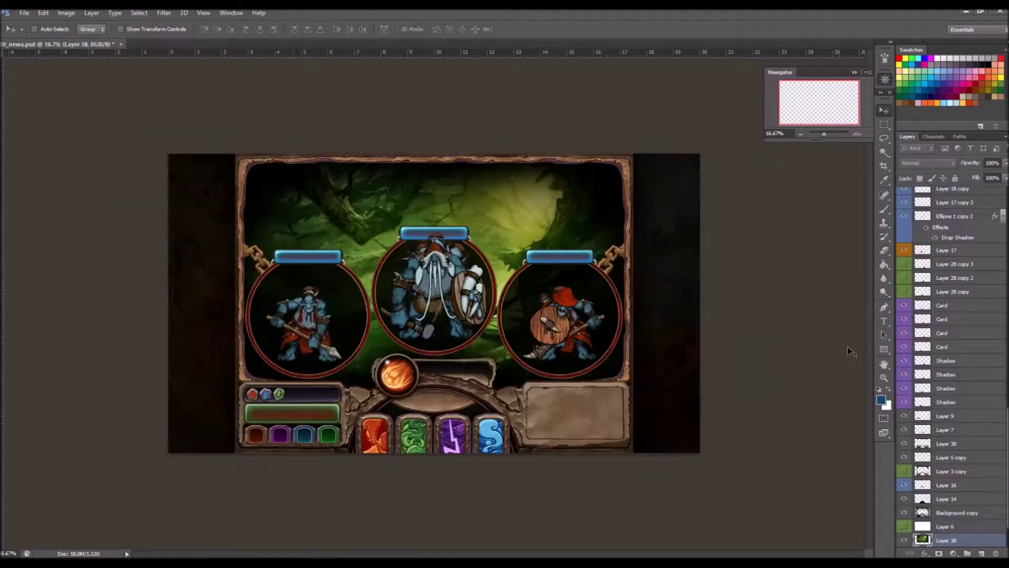
pyautogui.hotkey('ctrl', 'v')
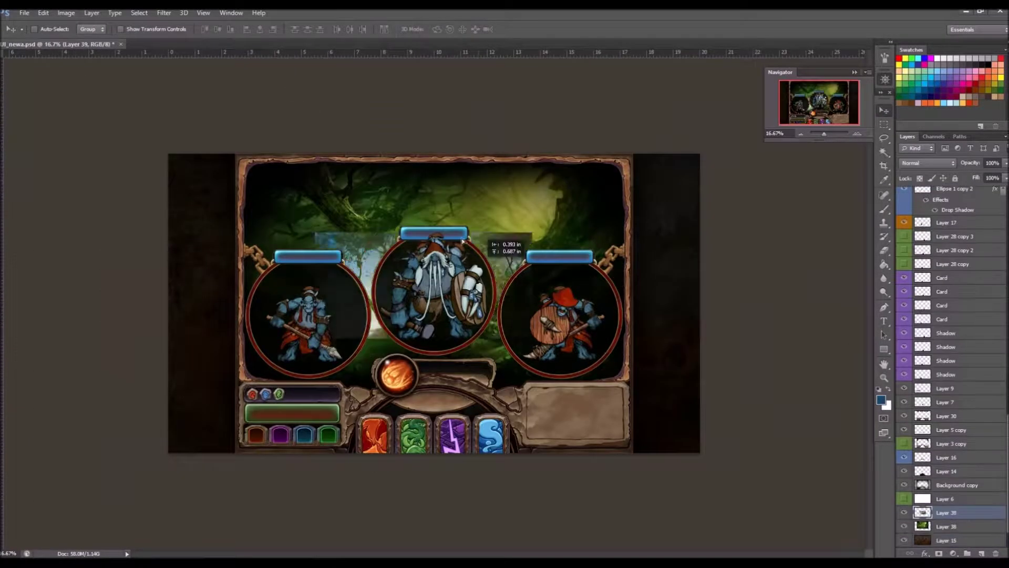
pyautogui.hotkey('ctrl', 't')
pyautogui.moveTo(705, 163); pyautogui.dragTo(607, 163)
pyautogui.press('Return')
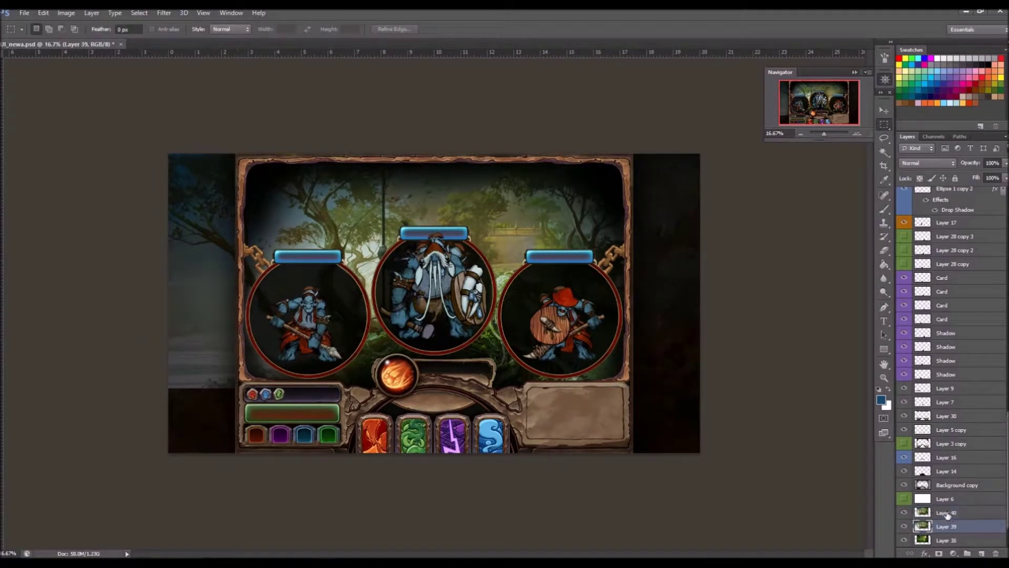
pyautogui.click(783, 301)
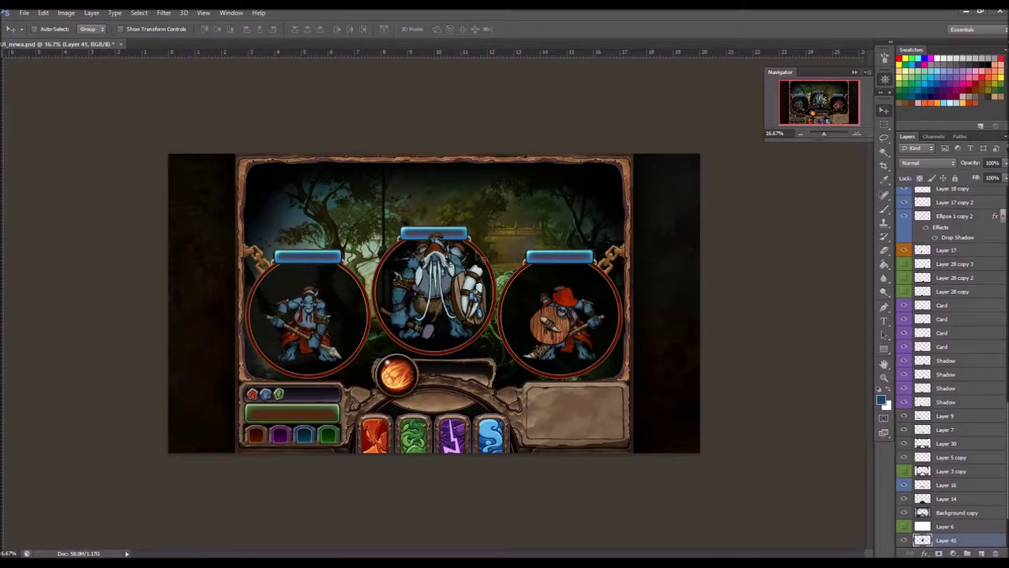
# Fit and darken the mountain painting backdrop, then hide Layer 40 and the green forest layer.
pyautogui.hotkey('ctrl', 't')
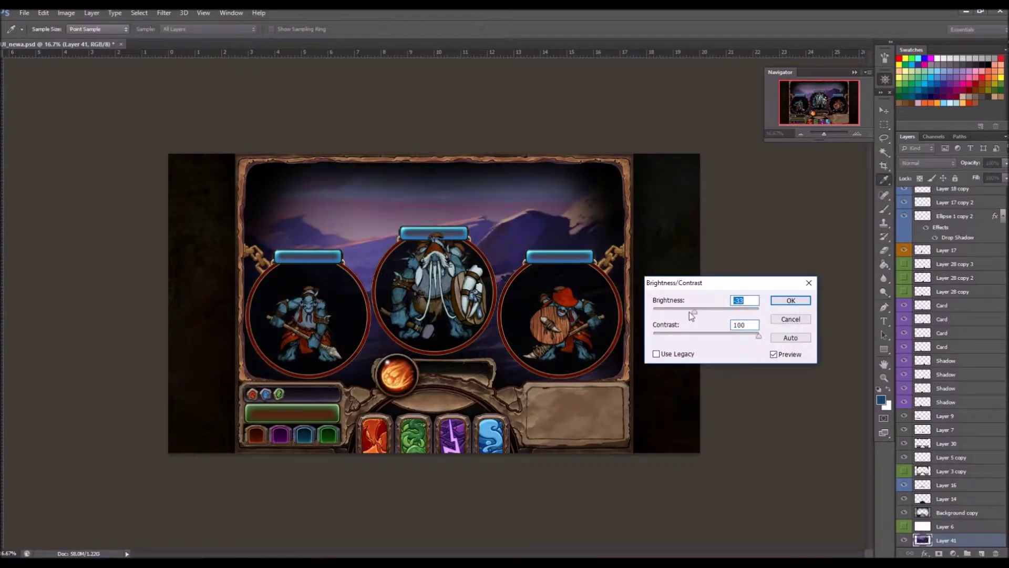
pyautogui.press('Return')
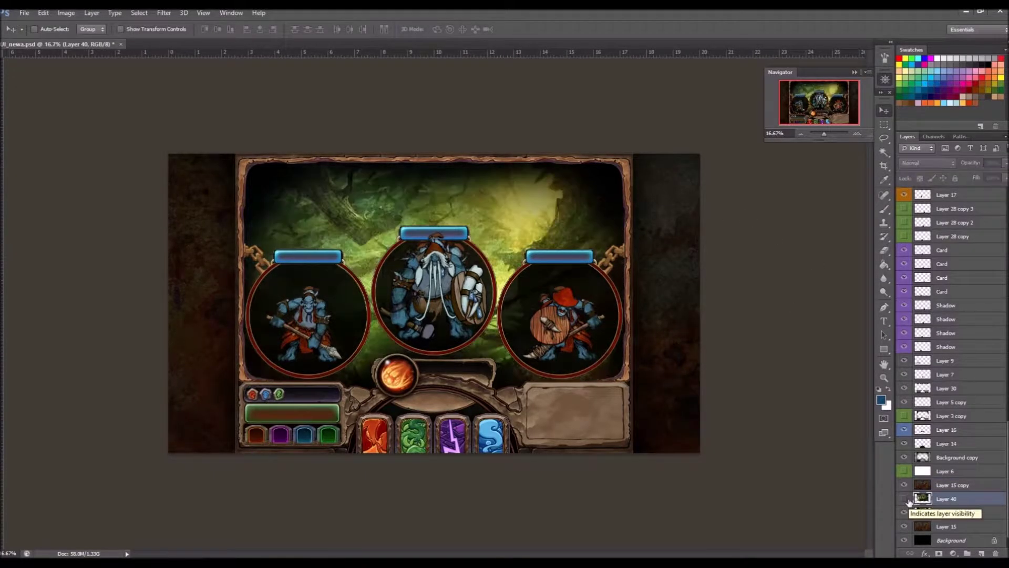
pyautogui.click(904, 498)
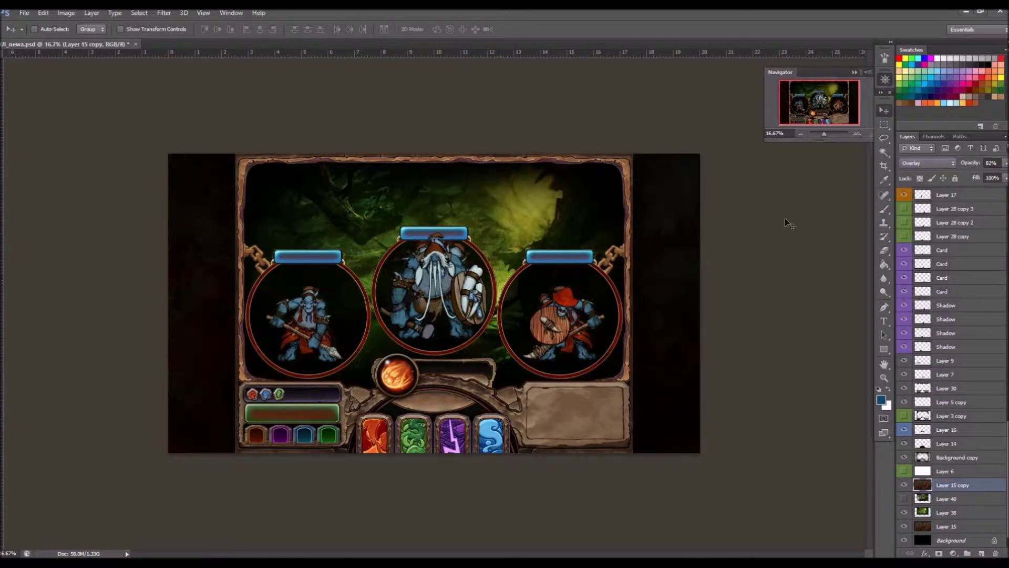
pyautogui.click(904, 512)
# Set Layer 15 copy to 50% opacity and hide the green forest Layer 38.
pyautogui.press('5')
pyautogui.click(903, 515)
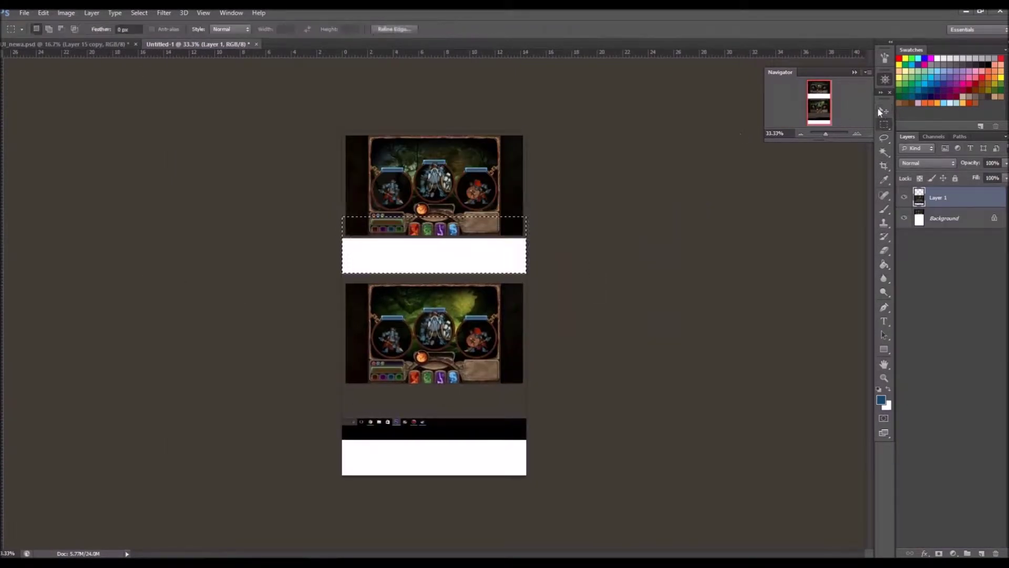
pyautogui.click(880, 111)
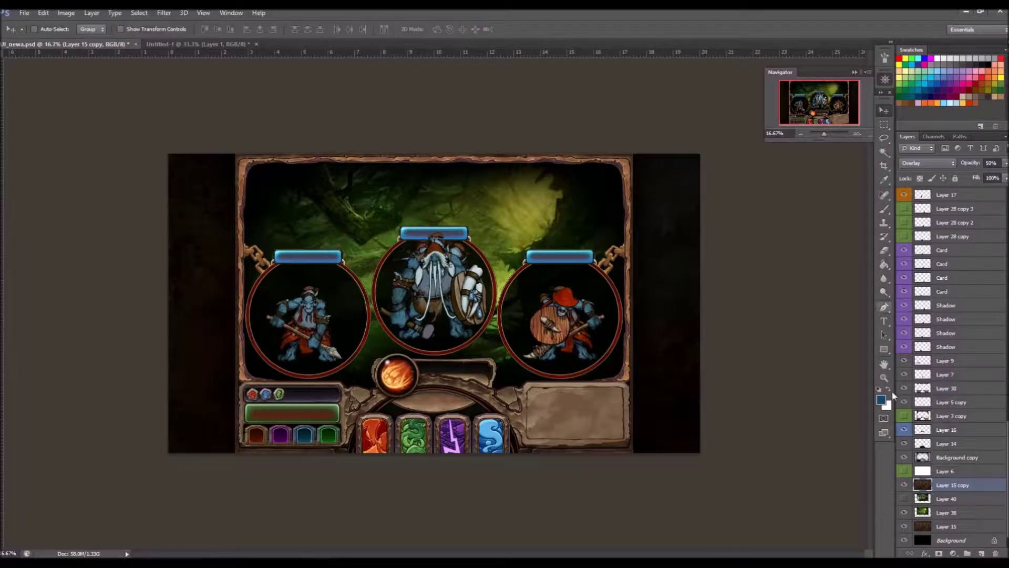
pyautogui.click(904, 512)
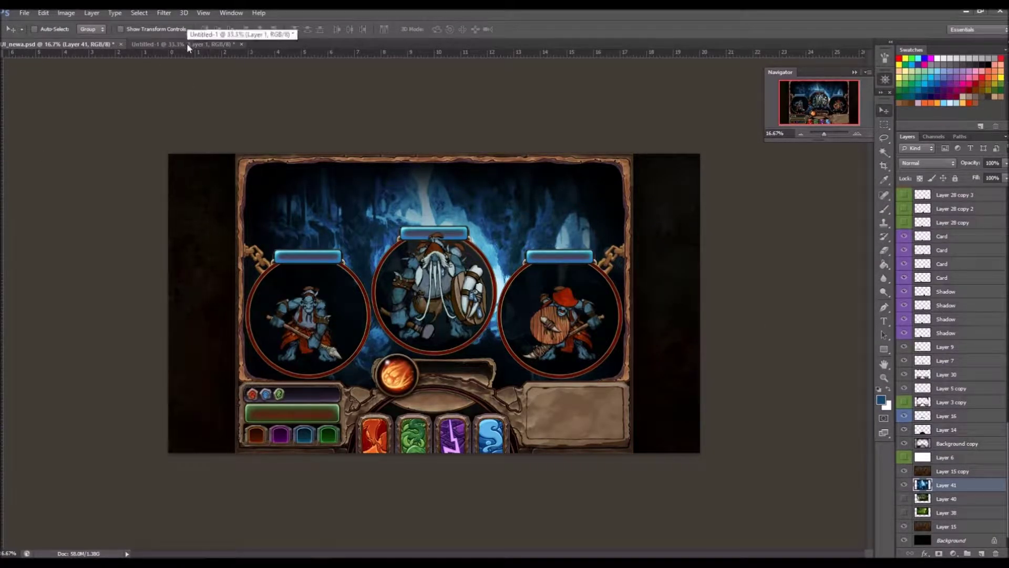
# Paste the blue cave version into the comparison sheet, flatten it, and save it to Card_Clicker.
pyautogui.click(183, 44)
pyautogui.hotkey('ctrl', 'v')
pyautogui.click(885, 117)
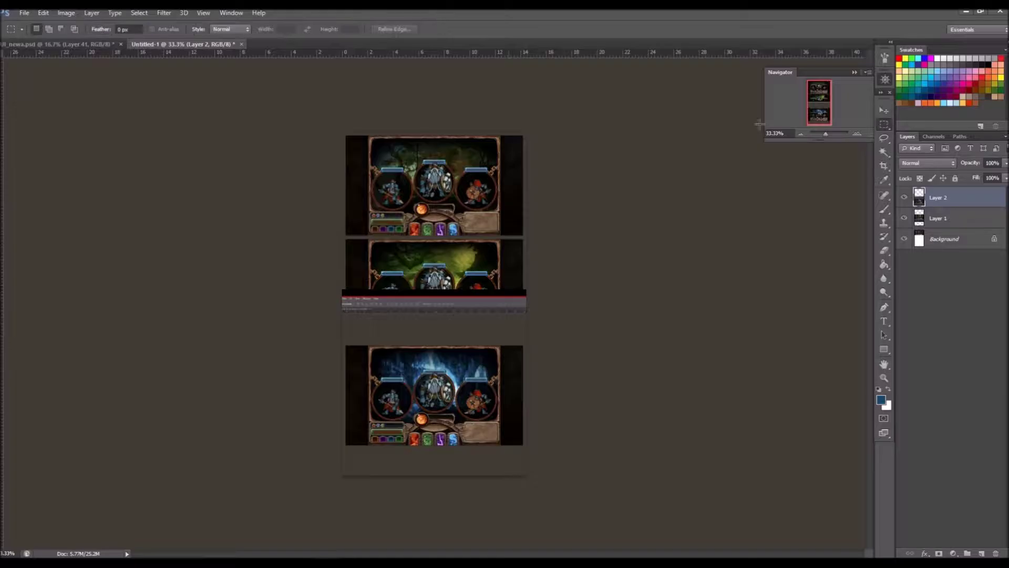
pyautogui.click(884, 110)
pyautogui.hotkey('ctrl', 'shift', 'e')
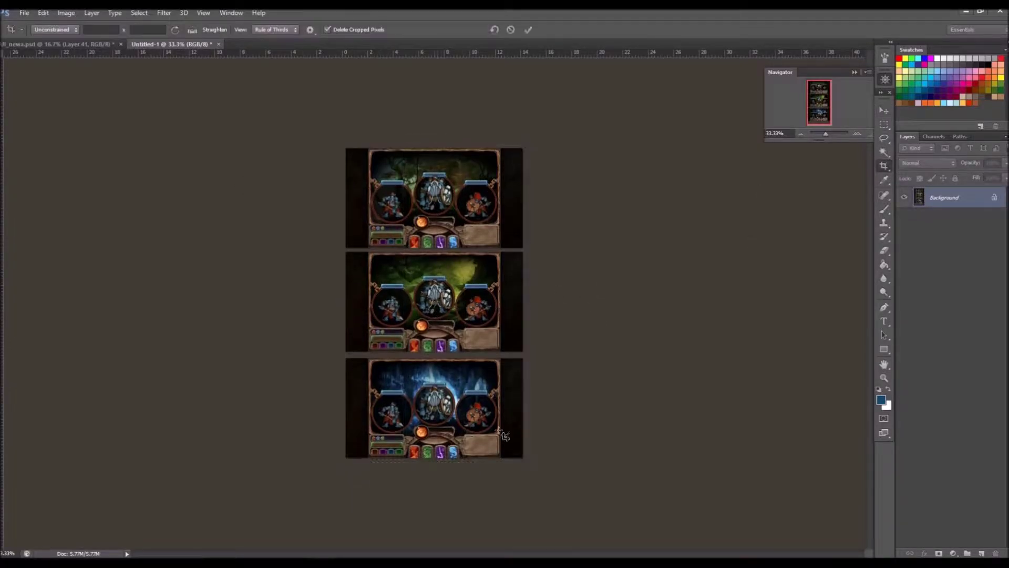
pyautogui.hotkey('ctrl', 'shift', 's')
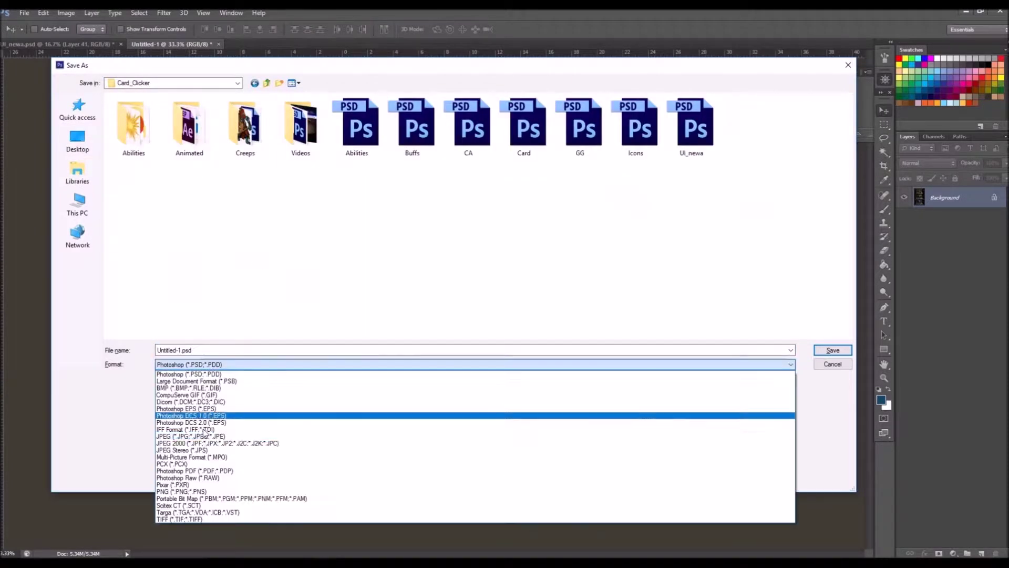
pyautogui.click(211, 412)
# Save the comparison sheet as a JPEG, then brush orange over the explosion ring.
pyautogui.click(180, 349)
pyautogui.write('GG')
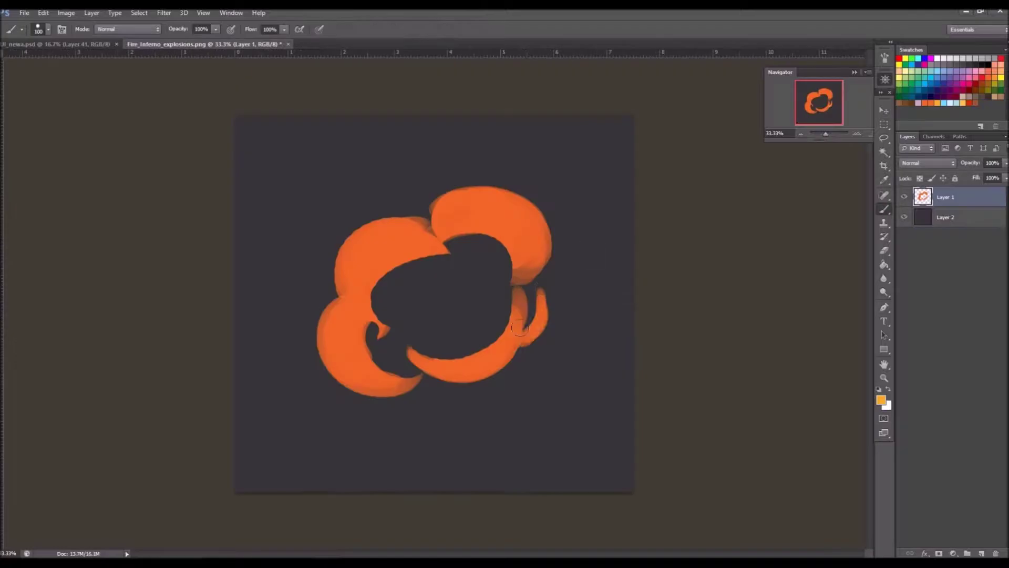
pyautogui.moveTo(410, 354); pyautogui.dragTo(500, 311)
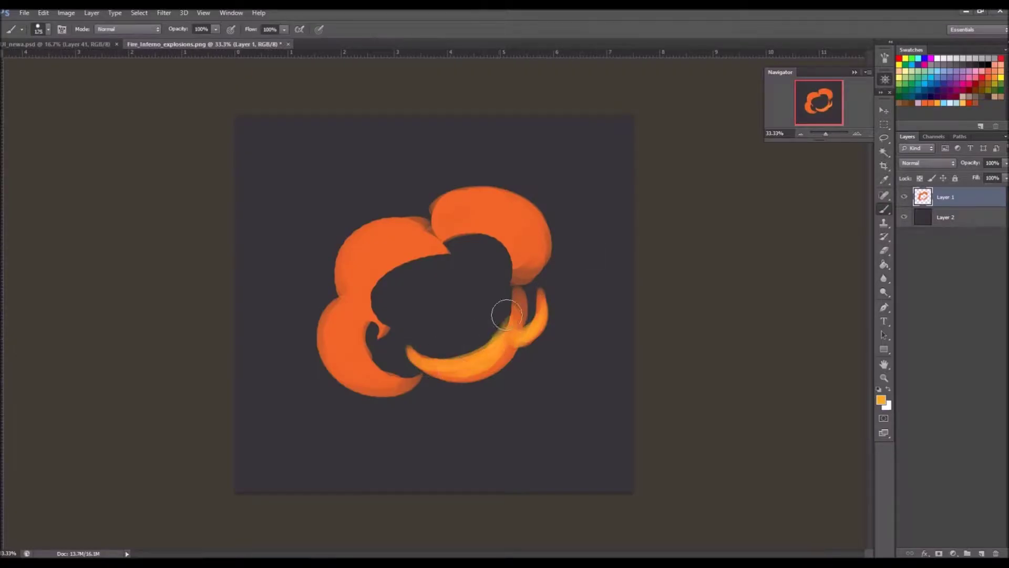
# Paint lighter orange highlights on the ring's upper-left and upper-right lobes with a smaller brush.
pyautogui.press('[')
pyautogui.press('[')
pyautogui.press('[')
pyautogui.press('[')
pyautogui.keyDown('alt'); pyautogui.click(350, 326); pyautogui.keyUp('alt')
pyautogui.moveTo(370, 241); pyautogui.dragTo(403, 232)
pyautogui.press('[')
pyautogui.press('[')
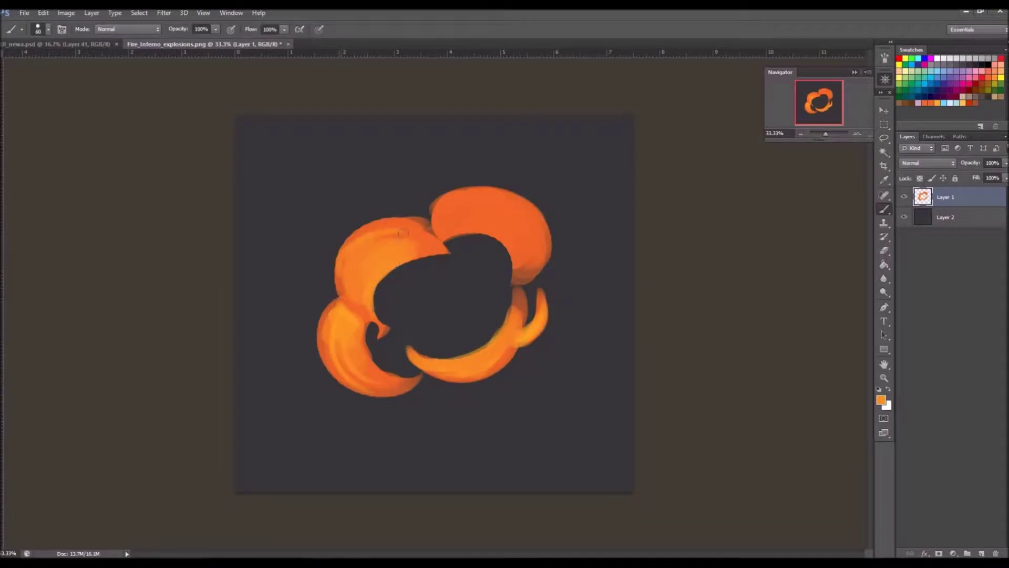
pyautogui.moveTo(455, 208); pyautogui.dragTo(478, 233)
pyautogui.press('[')
pyautogui.press('[')
pyautogui.press('[')
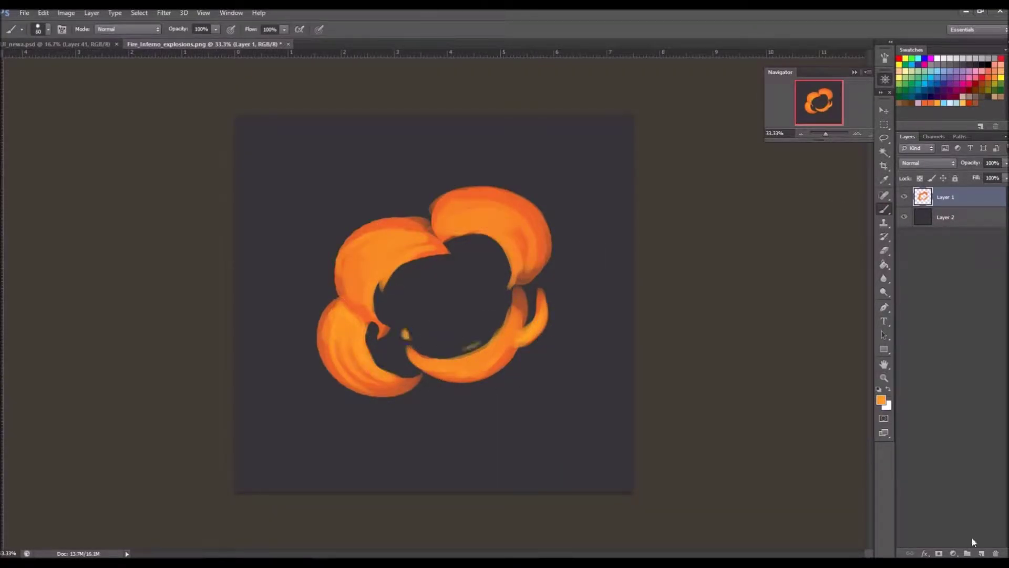
pyautogui.click(980, 553)
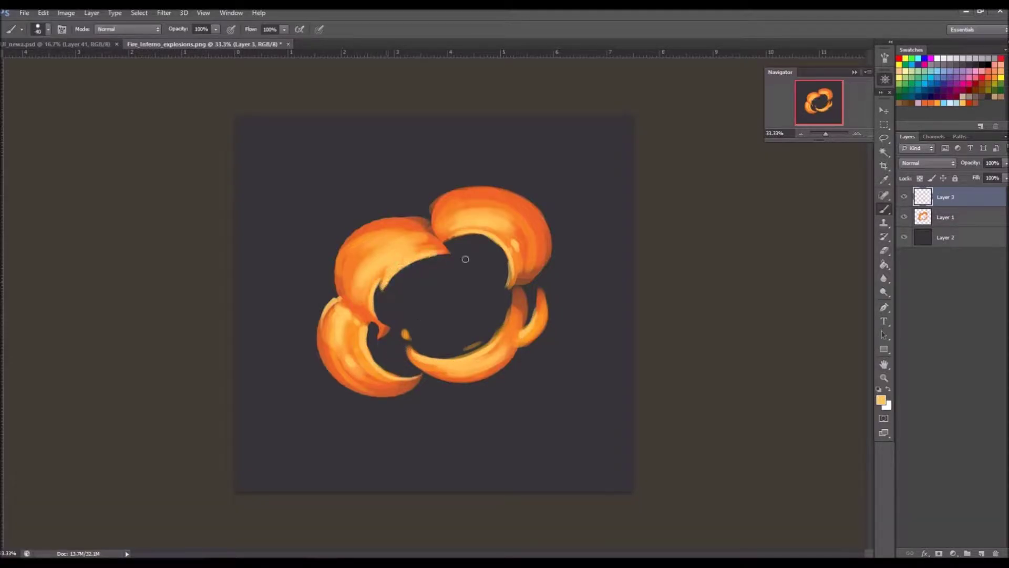
pyautogui.hotkey('ctrl', 'e')
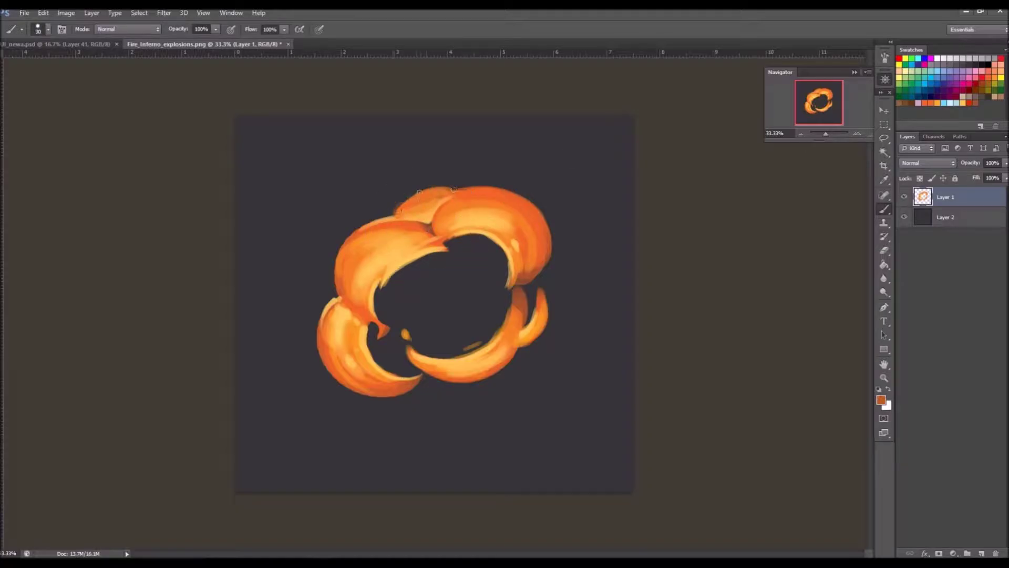
# Duplicate the explosion ring layer and rotate the copy to about -27°.
pyautogui.hotkey('ctrl', 'j')
pyautogui.hotkey('ctrl', 't')
pyautogui.moveTo(593, 205)
pyautogui.mouseDown()
pyautogui.moveTo(635, 279)
pyautogui.moveTo(594, 200)
pyautogui.moveTo(519, 157)
pyautogui.moveTo(450, 257)
pyautogui.moveTo(379, 266)
pyautogui.mouseUp()
pyautogui.press('Return')
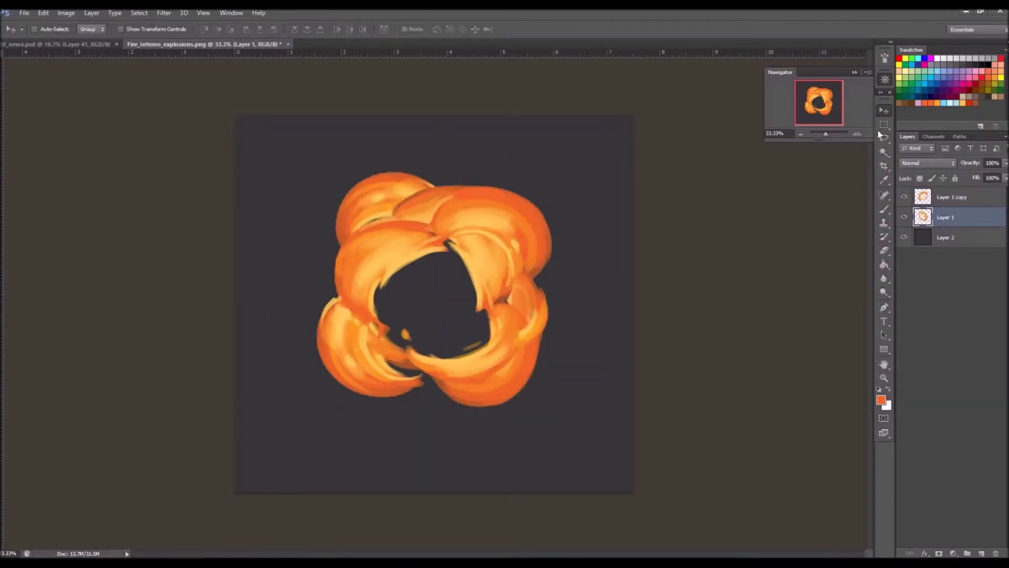
# Paint a deep red streak at 20% opacity on a new layer and add a copy rotated -105.2°.
pyautogui.press('b')
pyautogui.hotkey('ctrl', 'shift', 'alt', 'n')
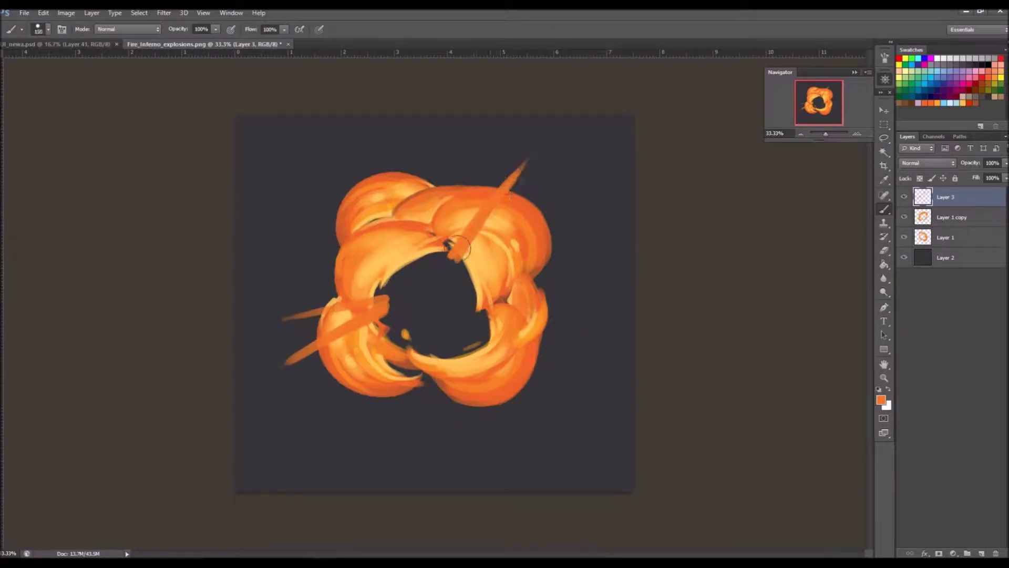
pyautogui.keyDown('alt'); pyautogui.keyDown('shift'); pyautogui.rightClick(457, 252); pyautogui.keyUp('shift'); pyautogui.keyUp('alt')
pyautogui.press('2')
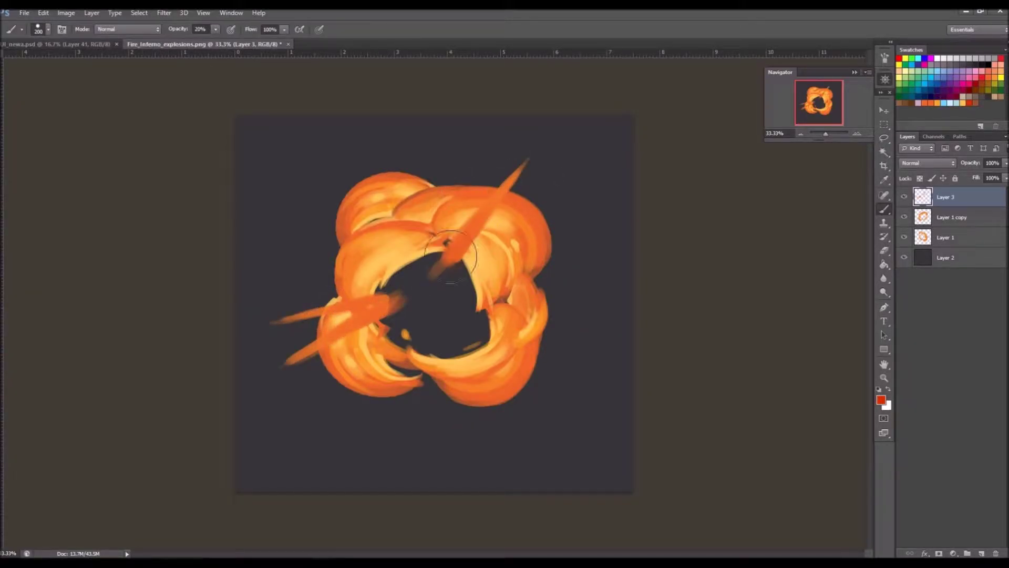
pyautogui.press('[')
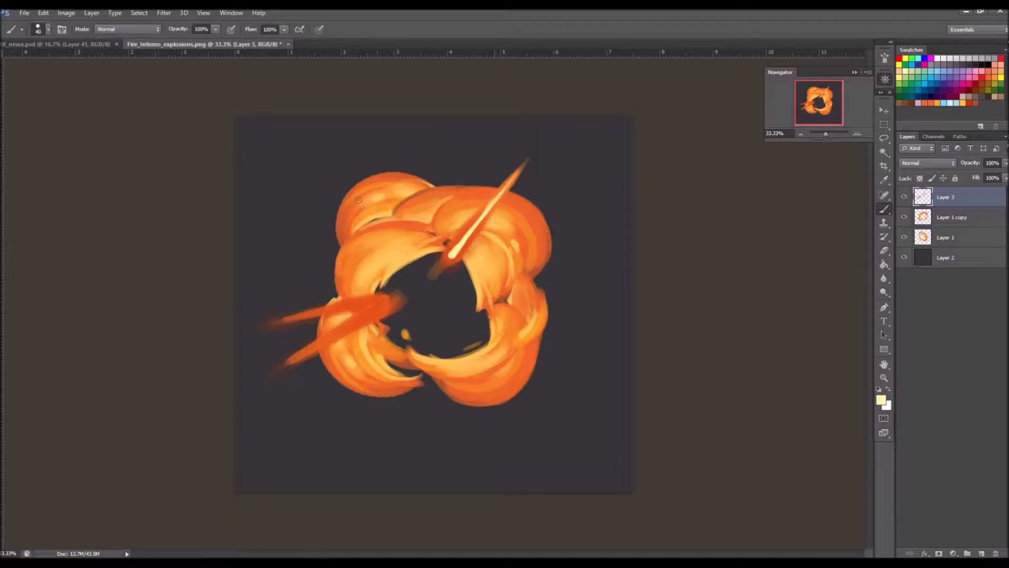
pyautogui.hotkey('ctrl', 'alt', 't')
pyautogui.moveTo(530, 126); pyautogui.dragTo(321, 300)
pyautogui.press('Return')
# Paint another light streak on a new layer and add rotated copies scaled to 55%.
pyautogui.hotkey('ctrl', 'shift', 'n')
pyautogui.moveTo(236, 168)
pyautogui.mouseDown()
pyautogui.moveTo(338, 192)
pyautogui.moveTo(463, 293)
pyautogui.mouseUp()
pyautogui.hotkey('ctrl', 't')
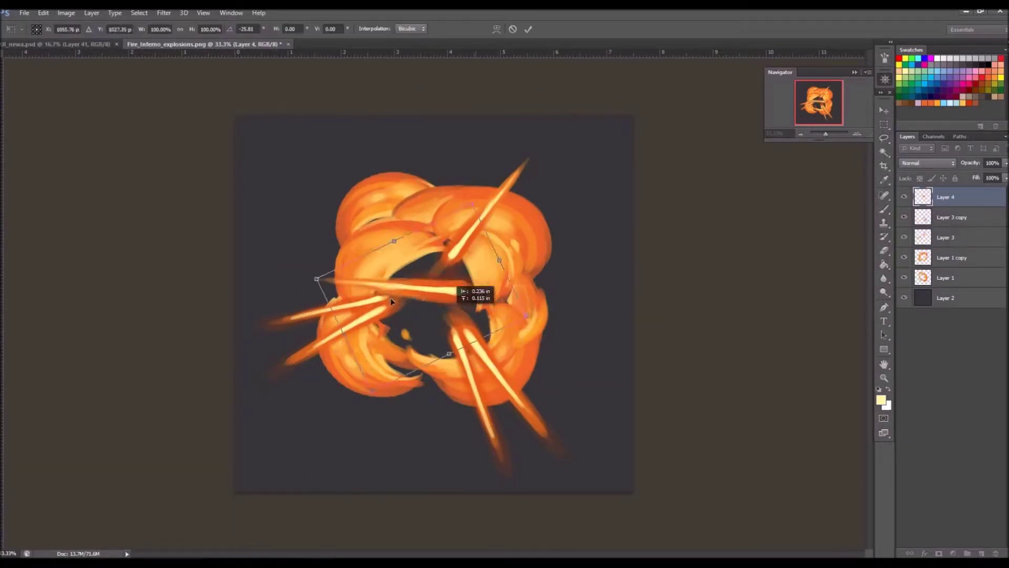
pyautogui.press('Return')
pyautogui.hotkey('ctrl', 'alt', 't')
pyautogui.moveTo(383, 277); pyautogui.dragTo(455, 250)
pyautogui.press('Return')
pyautogui.hotkey('ctrl', 'shift', 'alt', 't')
pyautogui.hotkey('ctrl', 'shift', 'alt', 't')
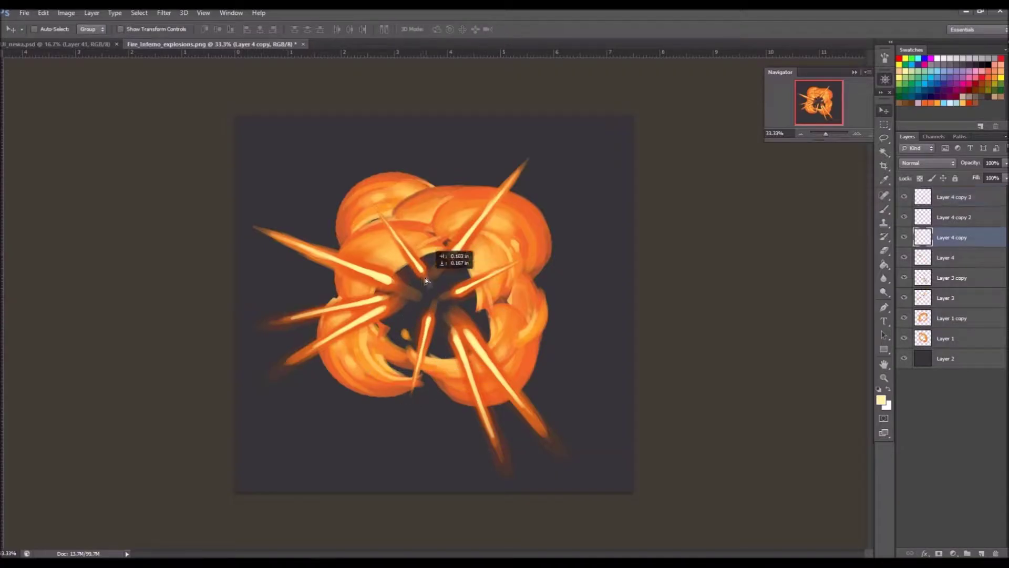
# Dab a pale spark at the explosion's centre and paint a red glow behind it.
pyautogui.press('b')
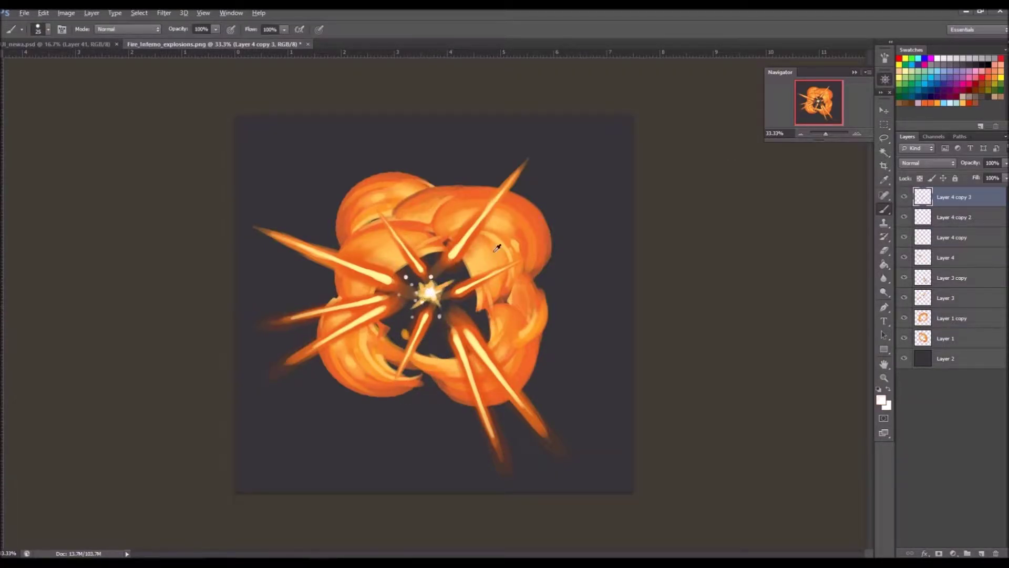
pyautogui.click(410, 316)
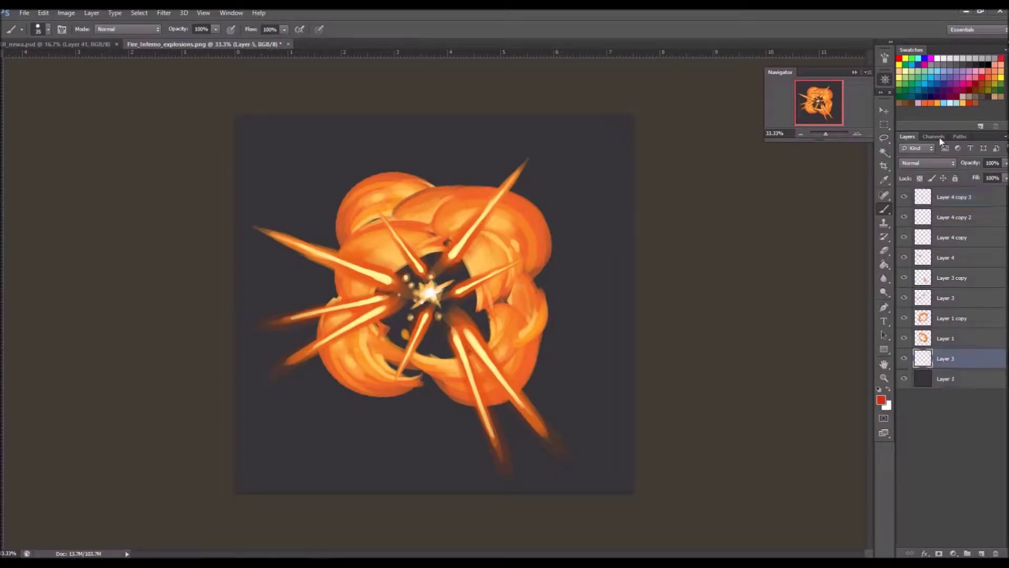
pyautogui.click(428, 287)
pyautogui.click(885, 110)
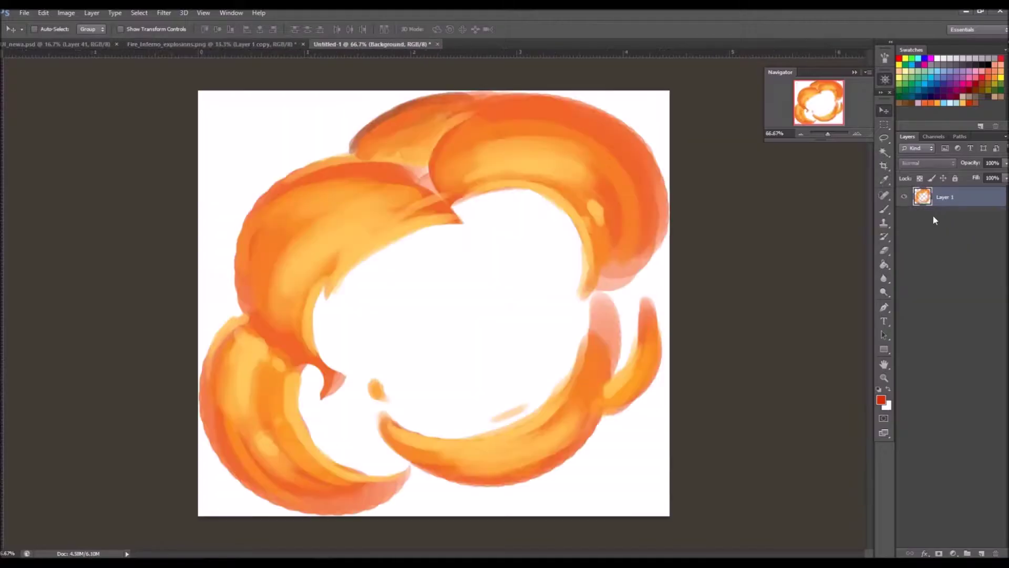
pyautogui.hotkey('ctrl', 'shift', 's')
# Save the swirl image as a PNG under an existing file name.
pyautogui.click(245, 124)
pyautogui.click(133, 122)
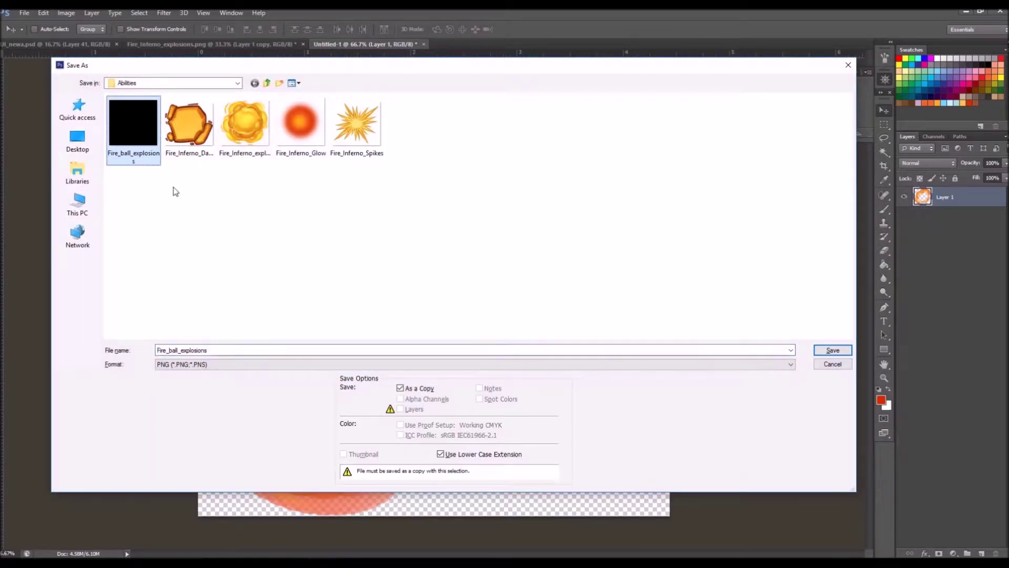
pyautogui.click(833, 350)
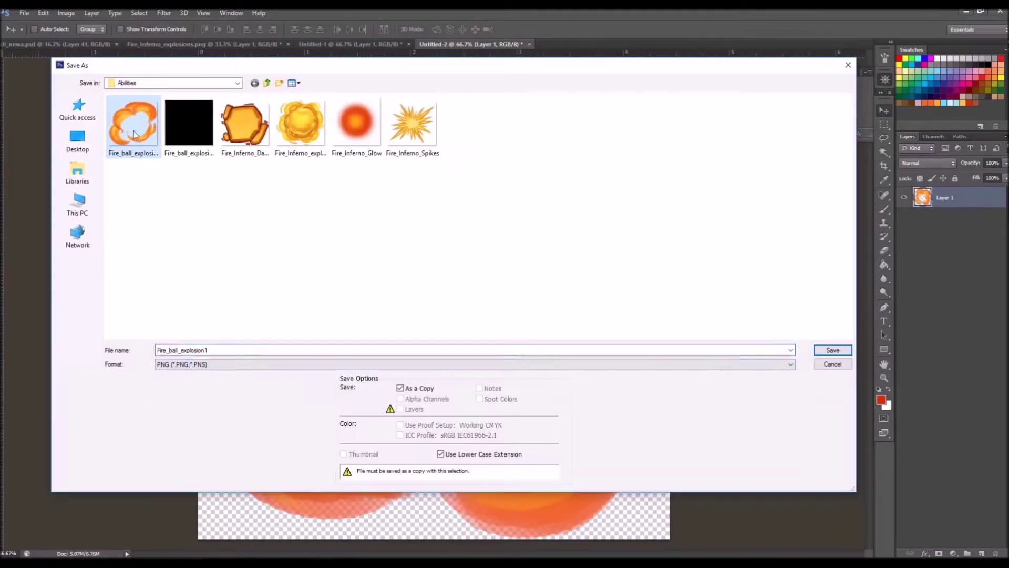
# Rotate the damage icon on Layer 3 about 105°, narrow it with a warp, and erase stray fragments.
pyautogui.click(927, 204)
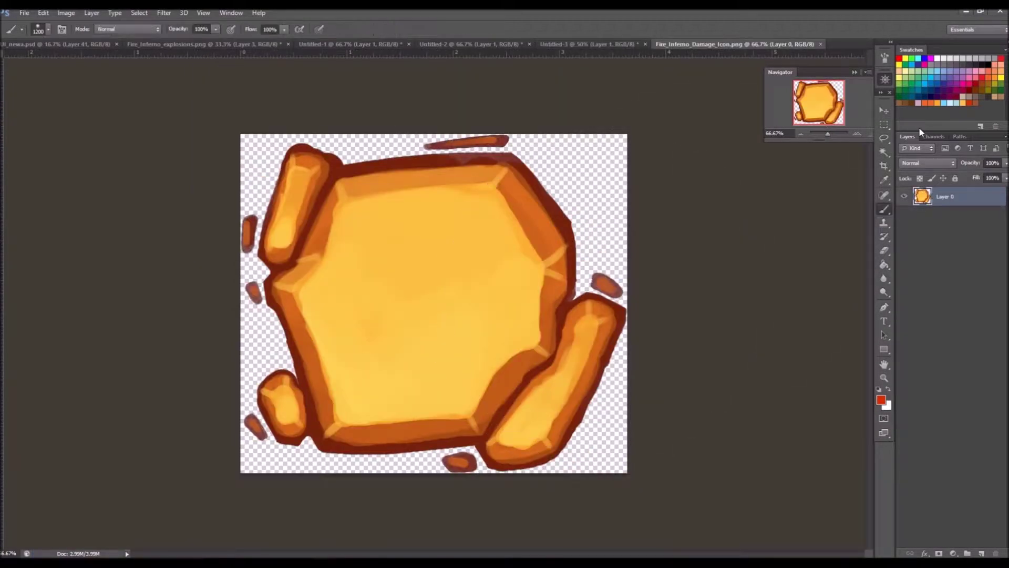
pyautogui.hotkey('ctrl', 't')
pyautogui.moveTo(562, 182)
pyautogui.mouseDown()
pyautogui.moveTo(518, 458)
pyautogui.moveTo(562, 182)
pyautogui.moveTo(444, 121)
pyautogui.mouseUp()
pyautogui.press('Return')
pyautogui.press('e')
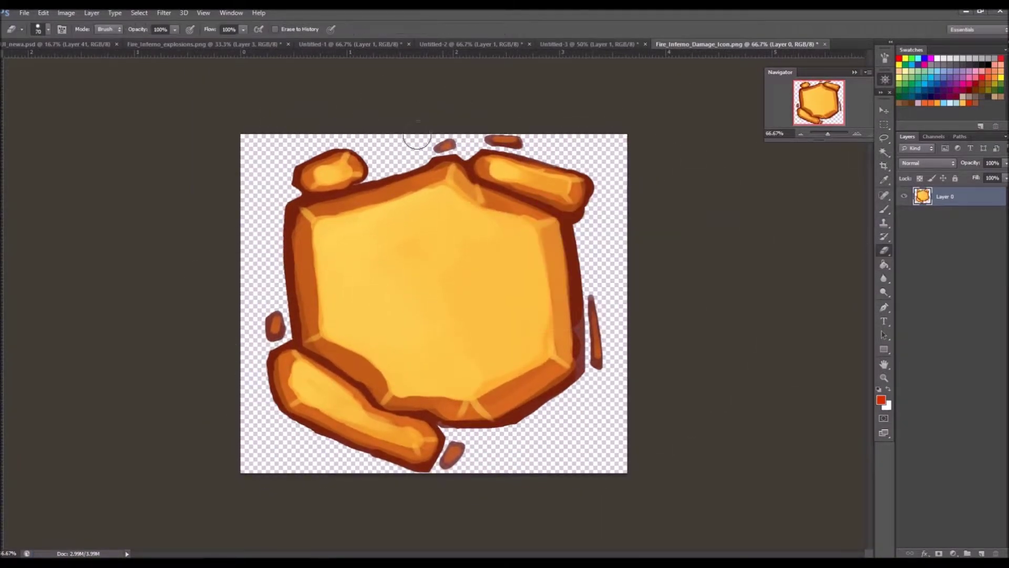
pyautogui.hotkey('ctrl', 't')
pyautogui.moveTo(456, 182); pyautogui.dragTo(494, 210)
pyautogui.press('Return')
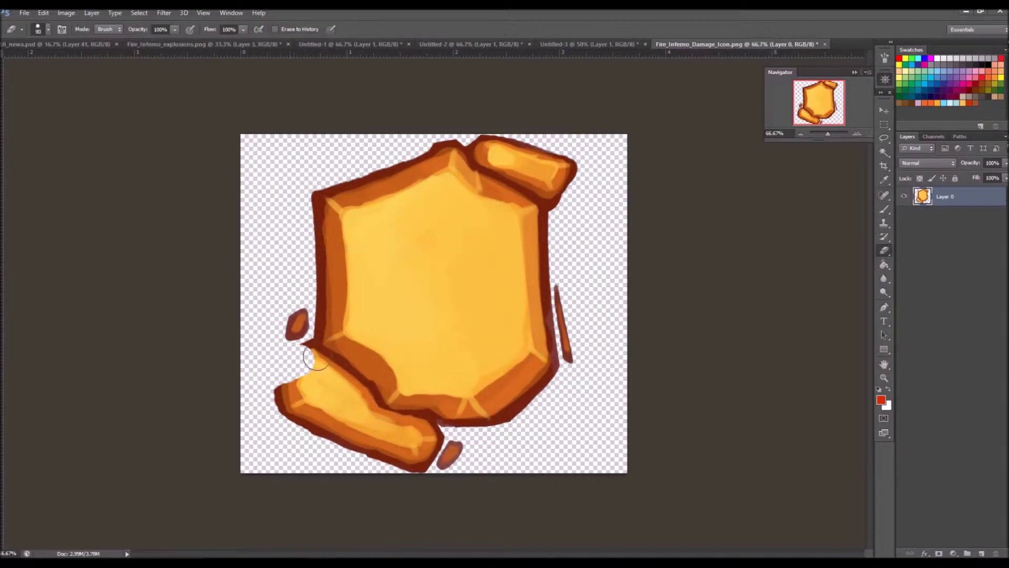
pyautogui.moveTo(351, 382)
pyautogui.mouseDown()
pyautogui.moveTo(372, 420)
pyautogui.moveTo(428, 431)
pyautogui.moveTo(446, 452)
pyautogui.mouseUp()
pyautogui.press(']')
pyautogui.press(']')
pyautogui.press(']')
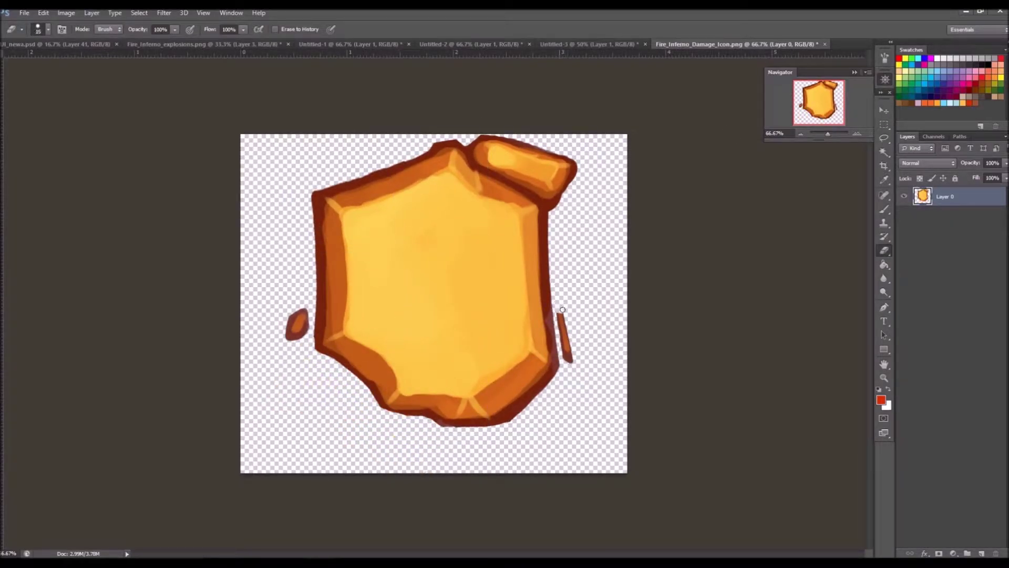
# Copy the icon into a new document, then cancel its save and return to the mockup.
pyautogui.hotkey('ctrl', 'a')
pyautogui.hotkey('ctrl', 'c')
pyautogui.hotkey('ctrl', 'n')
pyautogui.press('Return')
pyautogui.hotkey('ctrl', 'v')
pyautogui.press('v')
pyautogui.hotkey('ctrl', 'shift', 's')
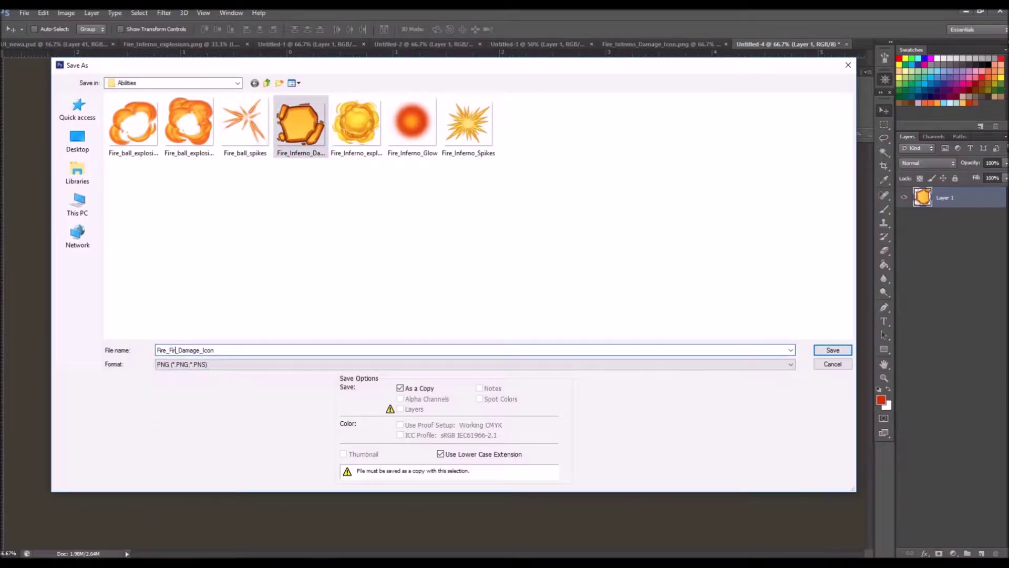
pyautogui.press('Return')
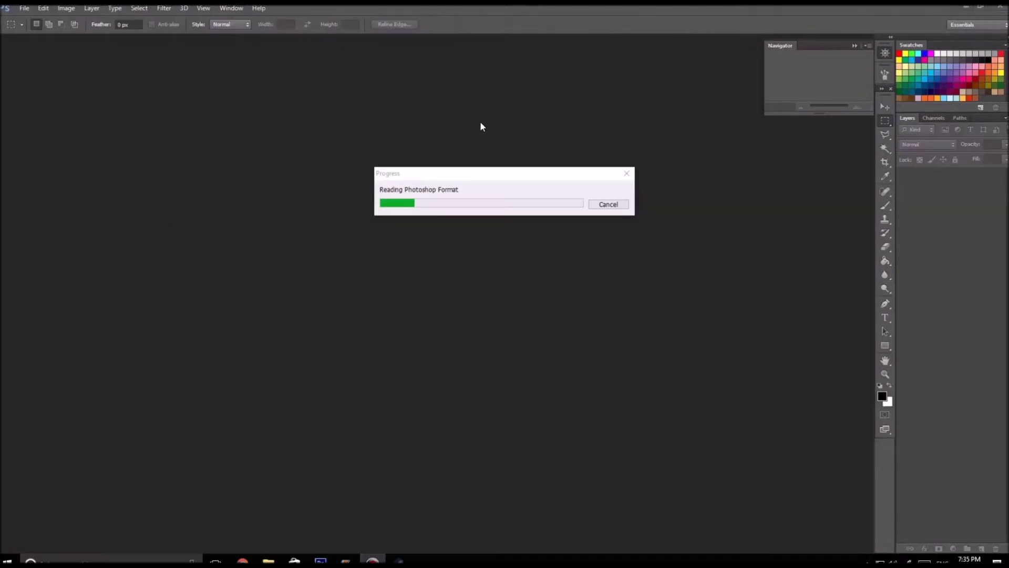
# Hide the three monster portrait layers and add a new layer above the circle frame layer.
pyautogui.press('v')
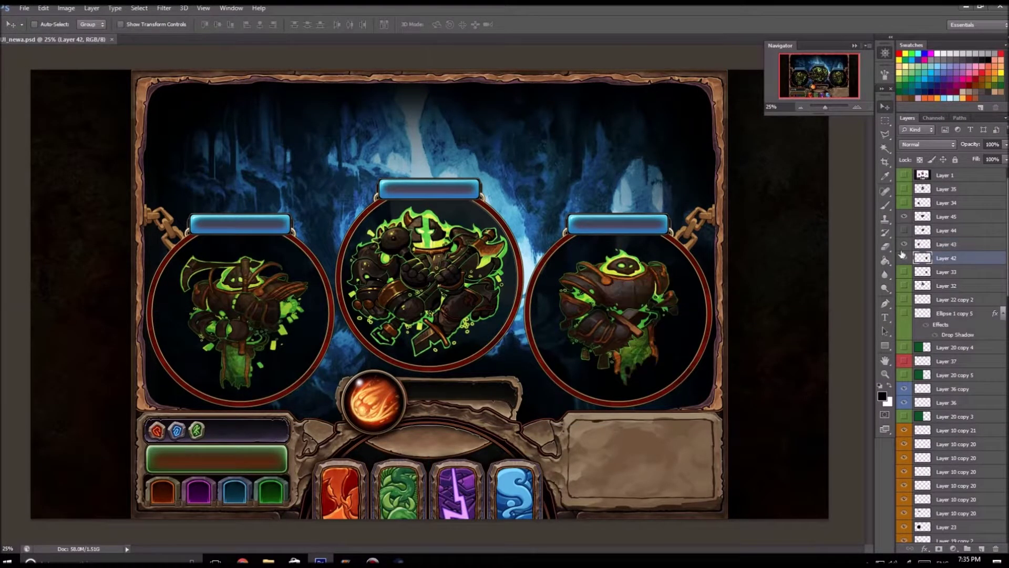
pyautogui.moveTo(904, 217); pyautogui.dragTo(904, 257)
pyautogui.keyDown('ctrl'); pyautogui.click(821, 315); pyautogui.keyUp('ctrl')
pyautogui.press('b')
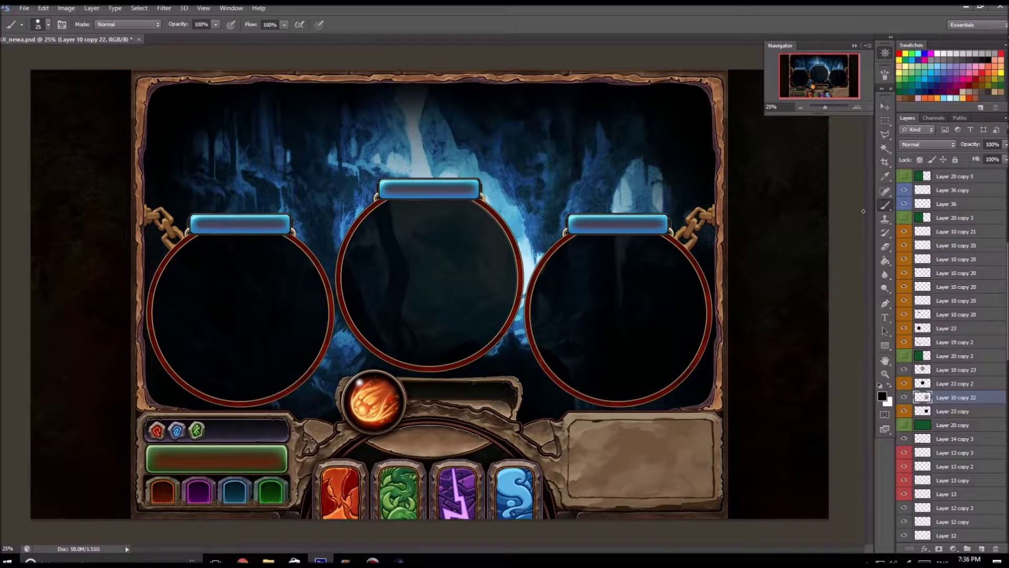
pyautogui.hotkey('ctrl', 'shift', 'alt', 'n')
# Paint red test strokes around the right circle, then delete that test layer.
pyautogui.keyDown('alt'); pyautogui.click(540, 268); pyautogui.keyUp('alt')
pyautogui.press(']')
pyautogui.press(']')
pyautogui.press(']')
pyautogui.press(']')
pyautogui.press(']')
pyautogui.press(']')
pyautogui.press(']')
pyautogui.press(']')
pyautogui.moveTo(540, 231)
pyautogui.mouseDown()
pyautogui.moveTo(540, 375)
pyautogui.moveTo(699, 368)
pyautogui.moveTo(699, 239)
pyautogui.mouseUp()
pyautogui.press(']')
pyautogui.moveTo(546, 236)
pyautogui.mouseDown()
pyautogui.moveTo(546, 213)
pyautogui.moveTo(681, 217)
pyautogui.mouseUp()
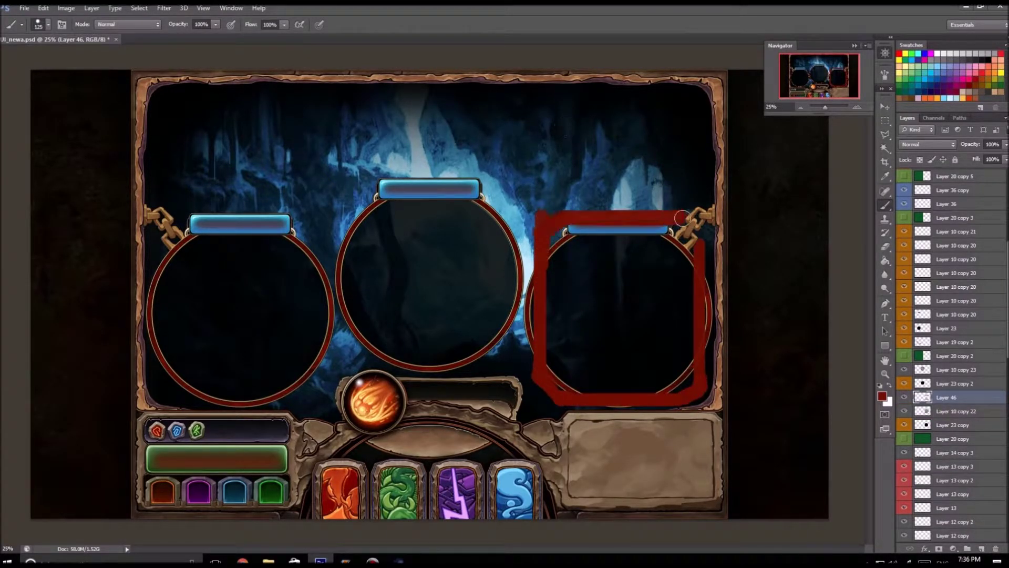
pyautogui.press('Delete')
# Zoom in on the left circle, add a new layer above its frame, and paint a test stroke.
pyautogui.press('v')
pyautogui.keyDown('ctrl'); pyautogui.click(429, 311); pyautogui.keyUp('ctrl')
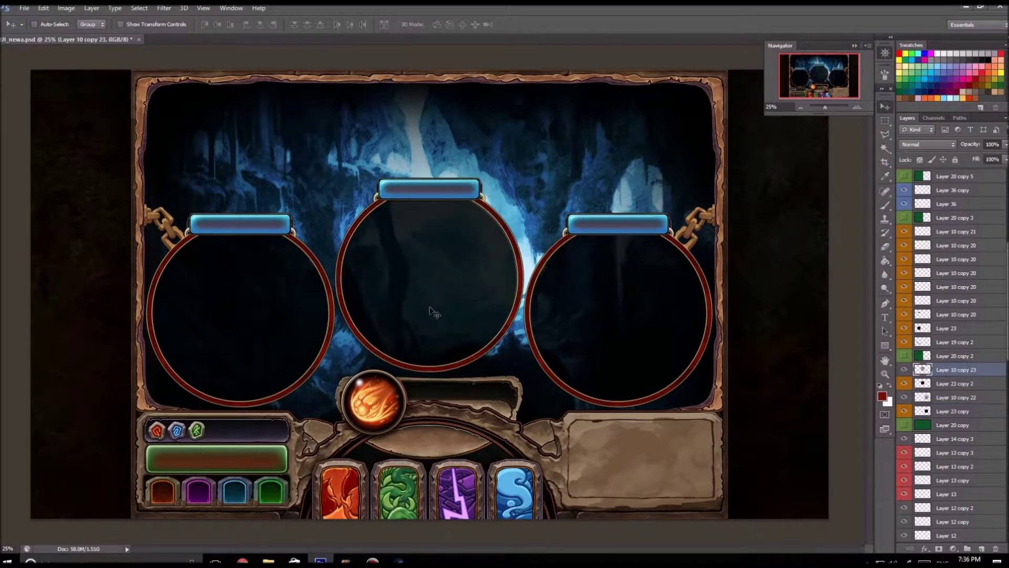
pyautogui.hotkey('ctrl', '+')
pyautogui.hotkey('ctrl', '+')
pyautogui.moveTo(632, 326); pyautogui.dragTo(908, 299)
pyautogui.rightClick(622, 264)
pyautogui.click(948, 355)
pyautogui.hotkey('ctrl', 'shift', 'alt', 'n')
pyautogui.press('b')
pyautogui.moveTo(524, 468)
pyautogui.mouseDown()
pyautogui.moveTo(541, 450)
pyautogui.moveTo(524, 467)
pyautogui.moveTo(473, 476)
pyautogui.moveTo(562, 459)
pyautogui.mouseUp()
pyautogui.press('F5')
pyautogui.press('F5')
pyautogui.press(']')
pyautogui.press(']')
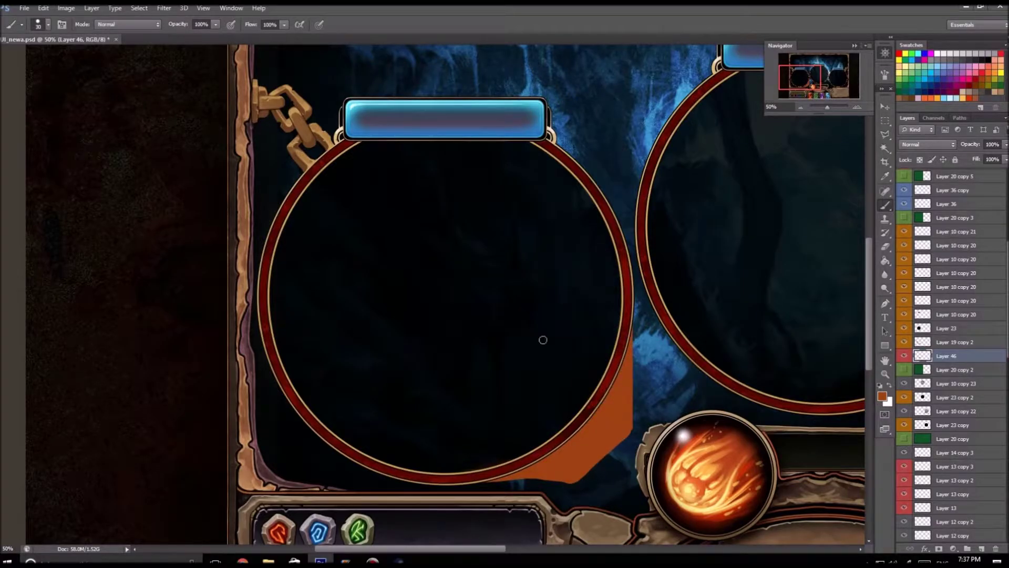
# Paint an orange backing left of and below the left circle, erasing its bottom-right corner.
pyautogui.moveTo(500, 439); pyautogui.dragTo(517, 412)
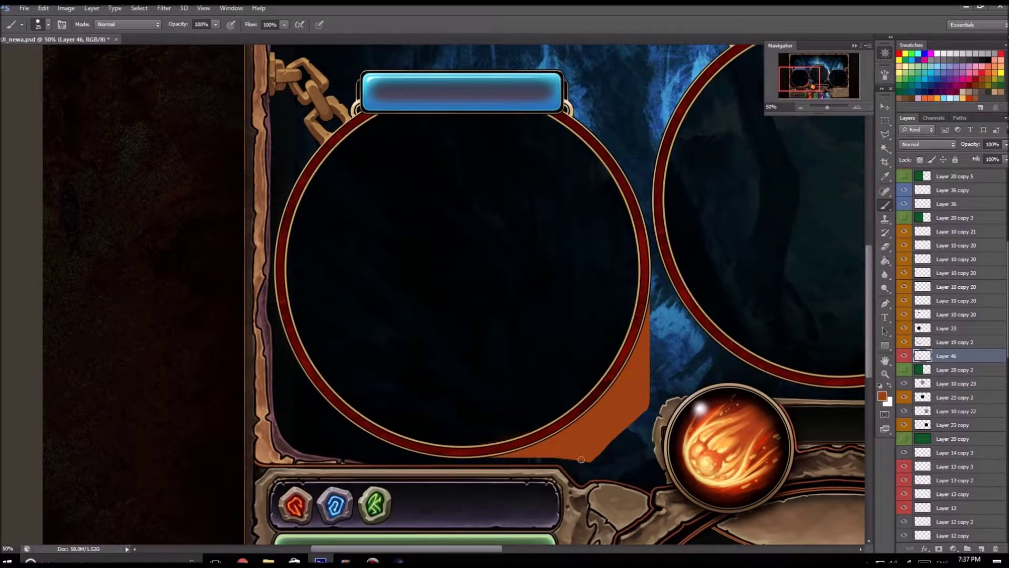
pyautogui.press('e')
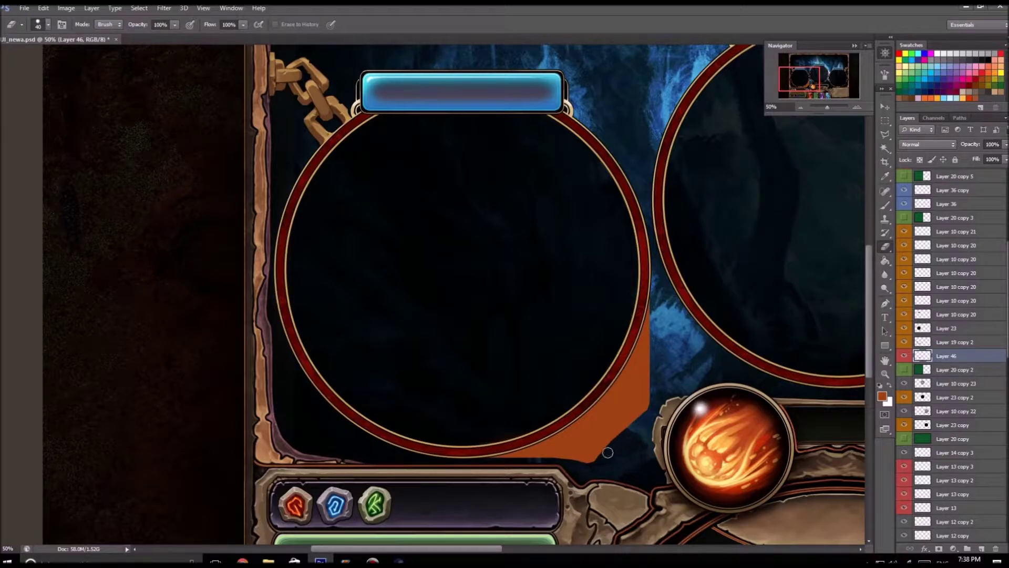
pyautogui.press('b')
pyautogui.moveTo(300, 425)
pyautogui.mouseDown()
pyautogui.moveTo(315, 441)
pyautogui.moveTo(308, 459)
pyautogui.mouseUp()
pyautogui.press('e')
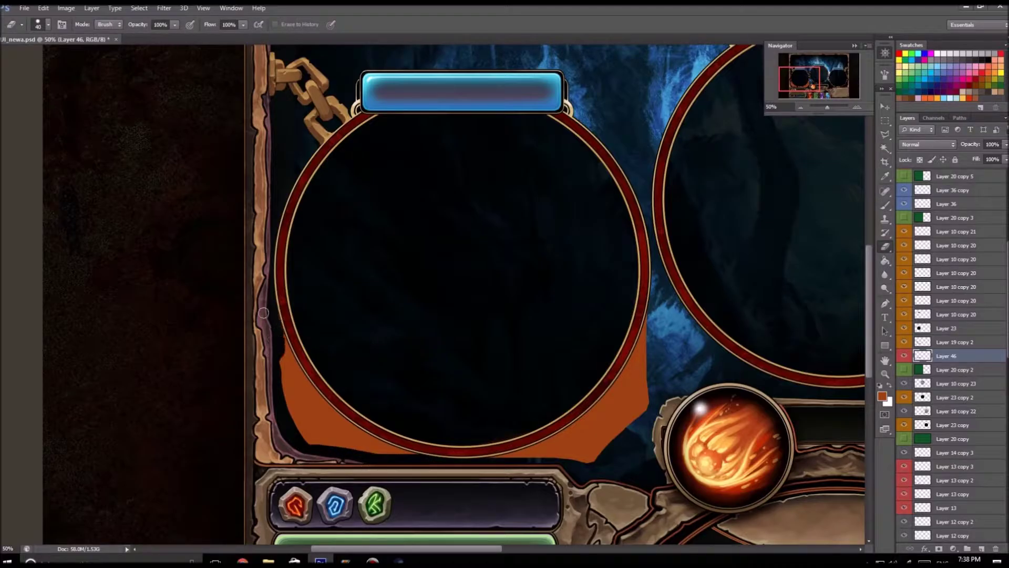
pyautogui.press(']')
pyautogui.press(']')
pyautogui.press(']')
pyautogui.press(']')
pyautogui.press(']')
pyautogui.press(']')
pyautogui.press(']')
pyautogui.press(']')
pyautogui.press(']')
pyautogui.press(']')
pyautogui.press(']')
pyautogui.press(']')
pyautogui.hotkey('ctrl', 'j')
pyautogui.moveTo(618, 436); pyautogui.dragTo(636, 368)
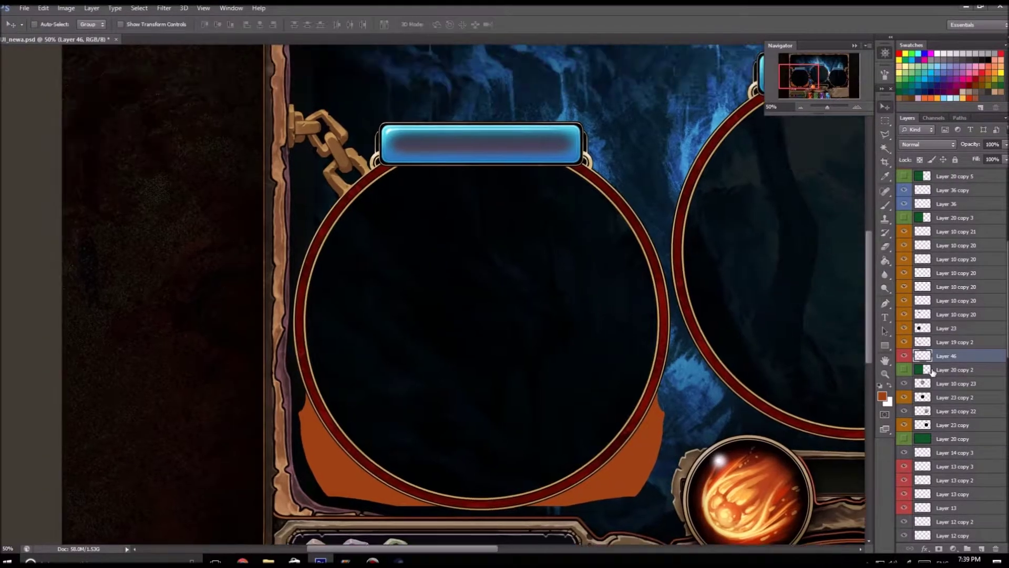
# Move a backing copy up to frame the circle's top, merge it, and fill the top gap orange.
pyautogui.press('v')
pyautogui.moveTo(563, 275); pyautogui.dragTo(379, 192)
pyautogui.hotkey('ctrl', 'e')
pyautogui.moveTo(904, 190); pyautogui.dragTo(904, 204)
pyautogui.press('e')
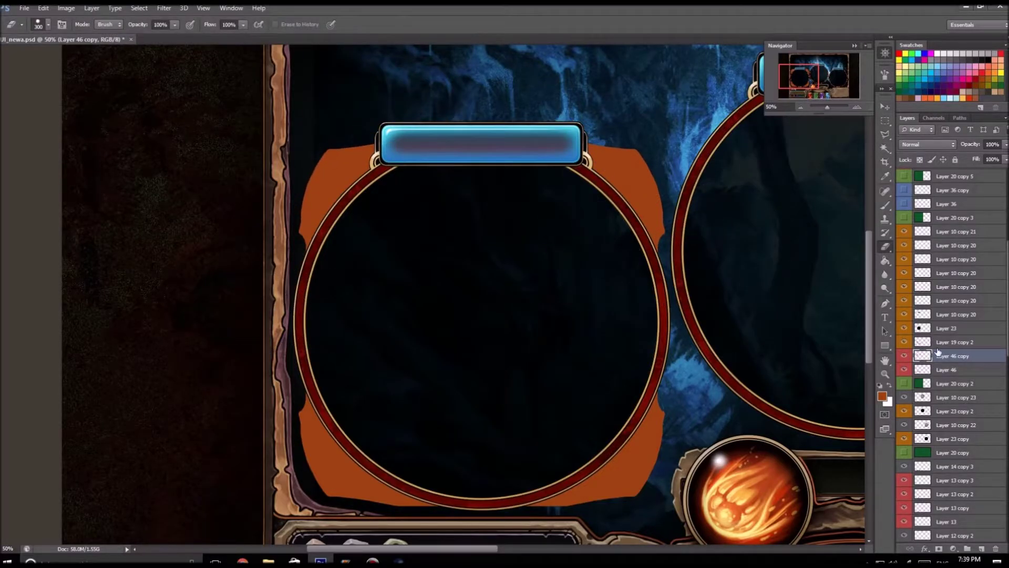
pyautogui.scroll(2, 348, 198)
pyautogui.press('b')
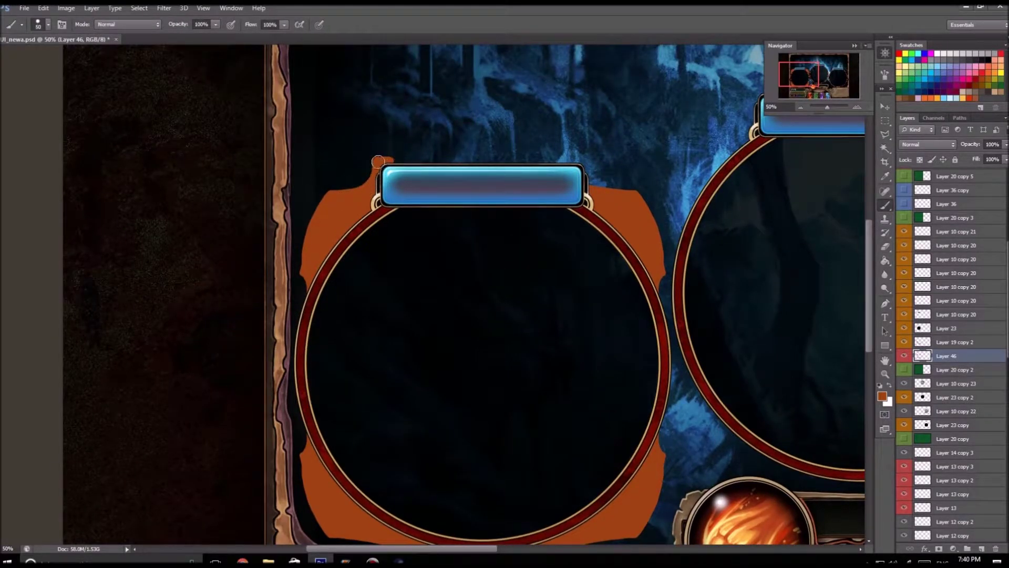
pyautogui.moveTo(380, 161); pyautogui.dragTo(584, 158)
pyautogui.press('v')
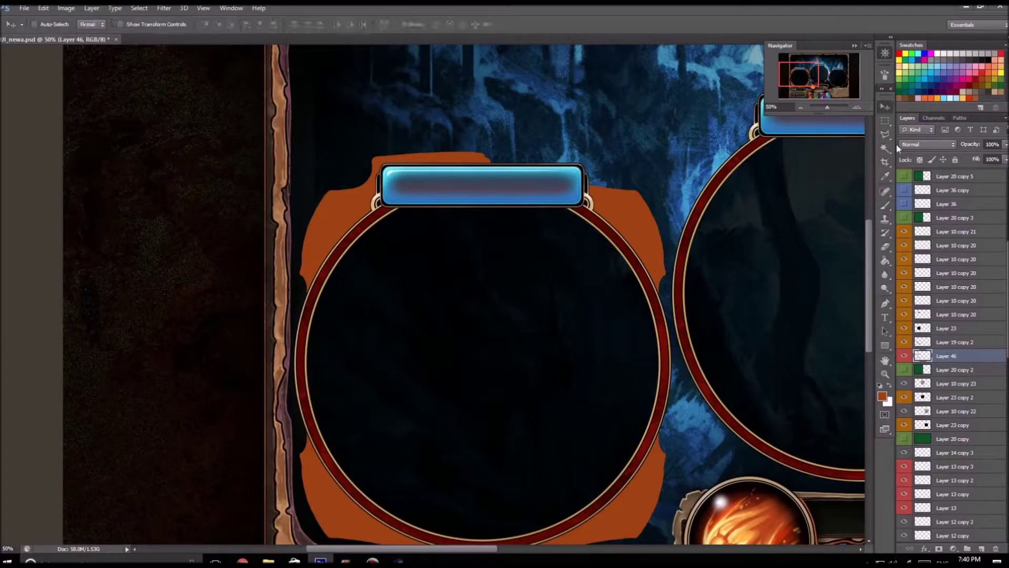
pyautogui.hotkey('ctrl', 'j')
pyautogui.hotkey('ctrl', 'e')
# Try copying the backing onto the middle and right circles, then undo those copies.
pyautogui.press('b')
pyautogui.scroll(-1, 557, 359)
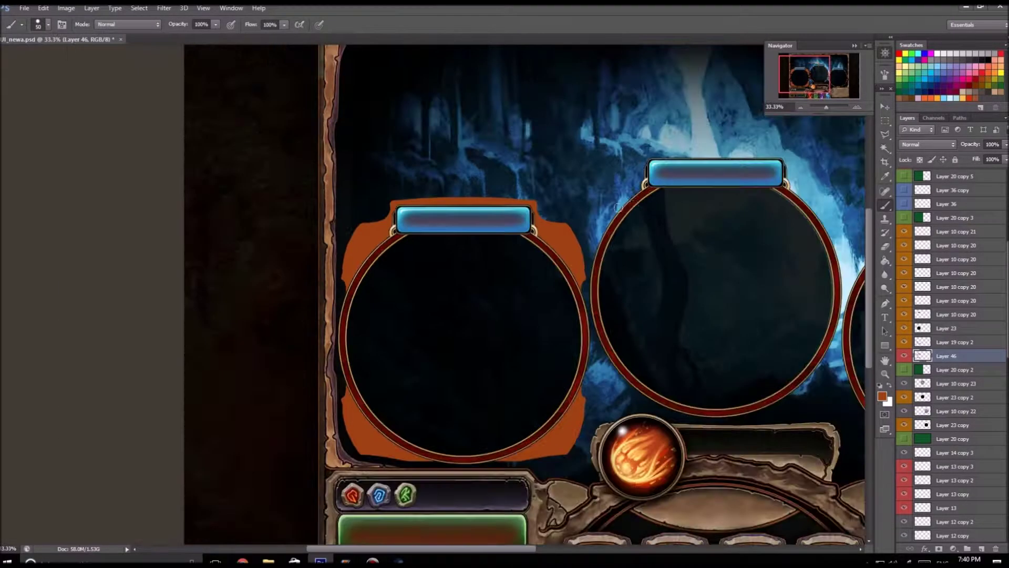
pyautogui.scroll(2, 457, 341)
pyautogui.scroll(-2, 590, 370)
pyautogui.press('v')
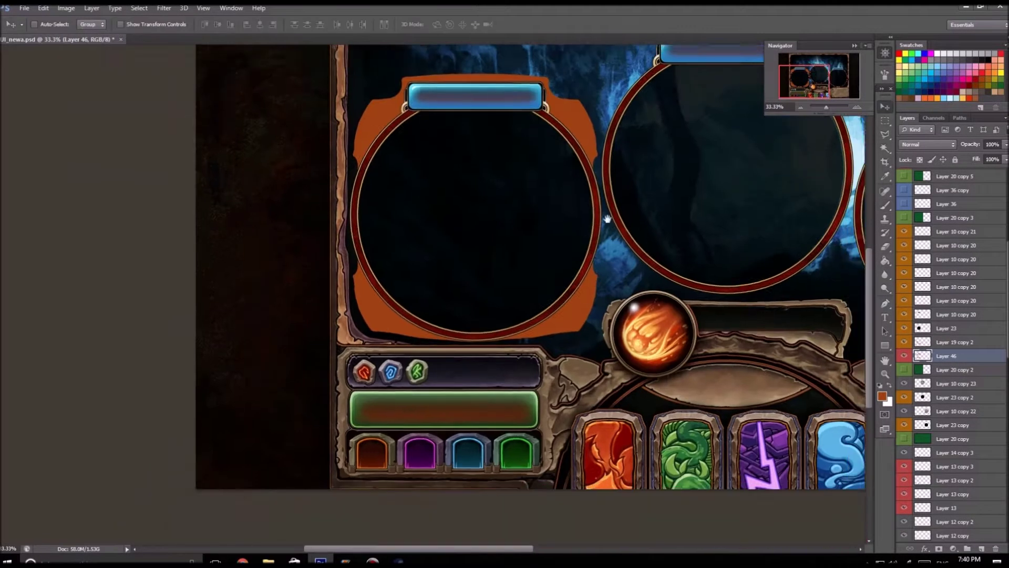
pyautogui.hscroll(5, 590, 370)
pyautogui.moveTo(660, 299); pyautogui.dragTo(441, 305)
pyautogui.hotkey('ctrl', 'j')
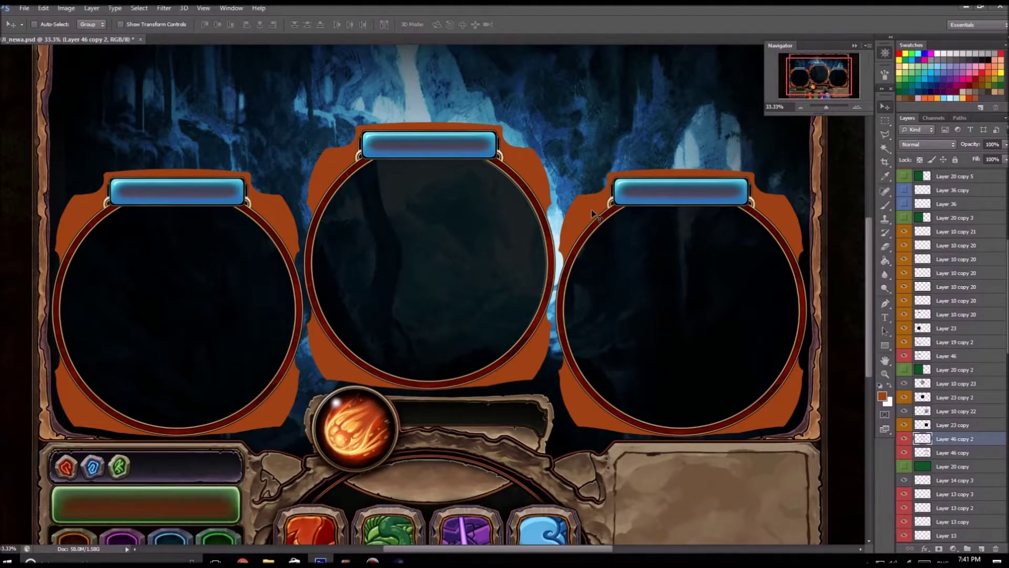
pyautogui.hotkey('ctrl', 'alt', 'z')
pyautogui.hotkey('ctrl', 'alt', 'z')
# Clear the backing's top with a rectangular selection and recolour the backing brown with Hue/Saturation.
pyautogui.scroll(1, 592, 210)
pyautogui.press('m')
pyautogui.moveTo(411, 70); pyautogui.dragTo(650, 523)
pyautogui.press('Delete')
pyautogui.hotkey('ctrl', 'u')
pyautogui.press('Return')
pyautogui.press('b')
pyautogui.hotkey('ctrl', '1')
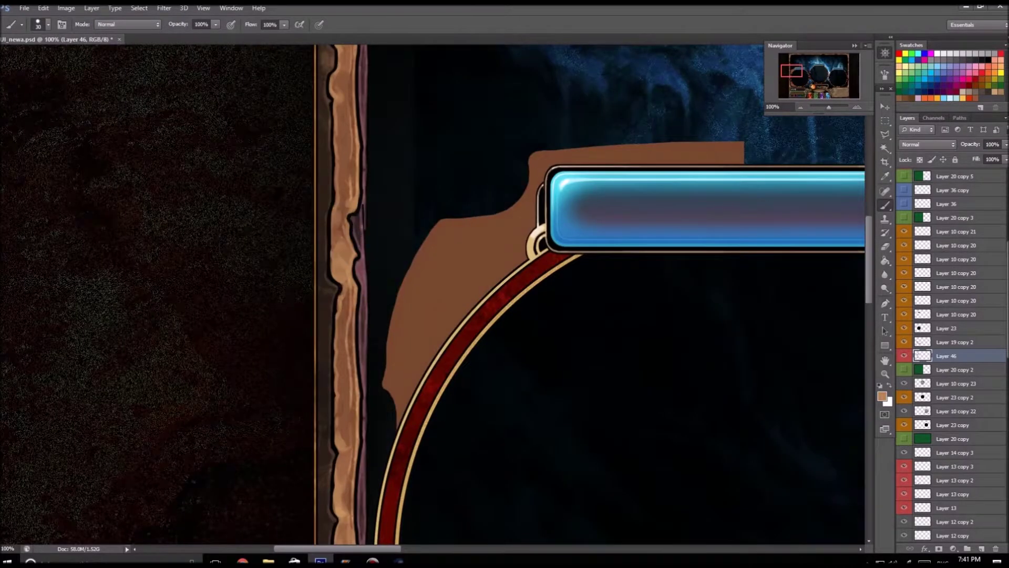
# Paint light strokes along the backing's curve and its left edge.
pyautogui.scroll(1, 518, 303)
pyautogui.moveTo(368, 311); pyautogui.dragTo(413, 275)
pyautogui.press('F5')
pyautogui.press('F5')
pyautogui.moveTo(402, 315); pyautogui.dragTo(487, 244)
pyautogui.moveTo(450, 277); pyautogui.dragTo(523, 216)
pyautogui.moveTo(518, 199); pyautogui.dragTo(424, 291)
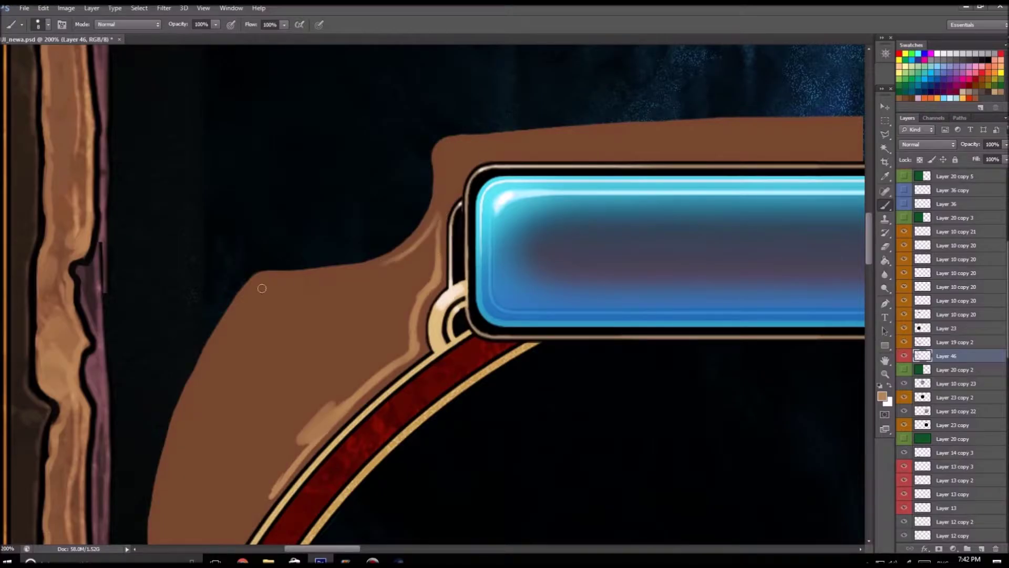
pyautogui.moveTo(261, 288); pyautogui.dragTo(406, 220)
pyautogui.moveTo(368, 263)
pyautogui.mouseDown()
pyautogui.moveTo(404, 176)
pyautogui.moveTo(351, 292)
pyautogui.mouseUp()
# With a broader brush, paint light-brown strokes along the backing's edge and smooth its dark streaks.
pyautogui.press(']')
pyautogui.press(']')
pyautogui.moveTo(344, 412)
pyautogui.mouseDown()
pyautogui.moveTo(366, 317)
pyautogui.moveTo(320, 373)
pyautogui.mouseUp()
pyautogui.moveTo(368, 310)
pyautogui.mouseDown()
pyautogui.moveTo(402, 247)
pyautogui.moveTo(273, 376)
pyautogui.mouseUp()
pyautogui.press(']')
pyautogui.moveTo(397, 240)
pyautogui.mouseDown()
pyautogui.moveTo(355, 273)
pyautogui.moveTo(453, 157)
pyautogui.mouseUp()
pyautogui.press(']')
pyautogui.press(']')
pyautogui.press(']')
pyautogui.press(']')
pyautogui.press(']')
pyautogui.press(']')
pyautogui.press(']')
pyautogui.moveTo(315, 389)
pyautogui.mouseDown()
pyautogui.moveTo(282, 316)
pyautogui.moveTo(401, 208)
pyautogui.moveTo(287, 271)
pyautogui.moveTo(266, 372)
pyautogui.mouseUp()
pyautogui.press('[')
pyautogui.moveTo(383, 223); pyautogui.dragTo(259, 315)
# Sample light peach tones and add a short highlight on the backing's left edge.
pyautogui.press('[')
pyautogui.press('[')
pyautogui.press('[')
pyautogui.press('[')
pyautogui.press('[')
pyautogui.keyDown('alt'); pyautogui.click(383, 277); pyautogui.keyUp('alt')
pyautogui.moveTo(143, 525)
pyautogui.mouseDown()
pyautogui.moveTo(195, 487)
pyautogui.moveTo(234, 421)
pyautogui.mouseUp()
pyautogui.moveTo(234, 378); pyautogui.dragTo(239, 408)
pyautogui.moveTo(305, 381); pyautogui.dragTo(239, 442)
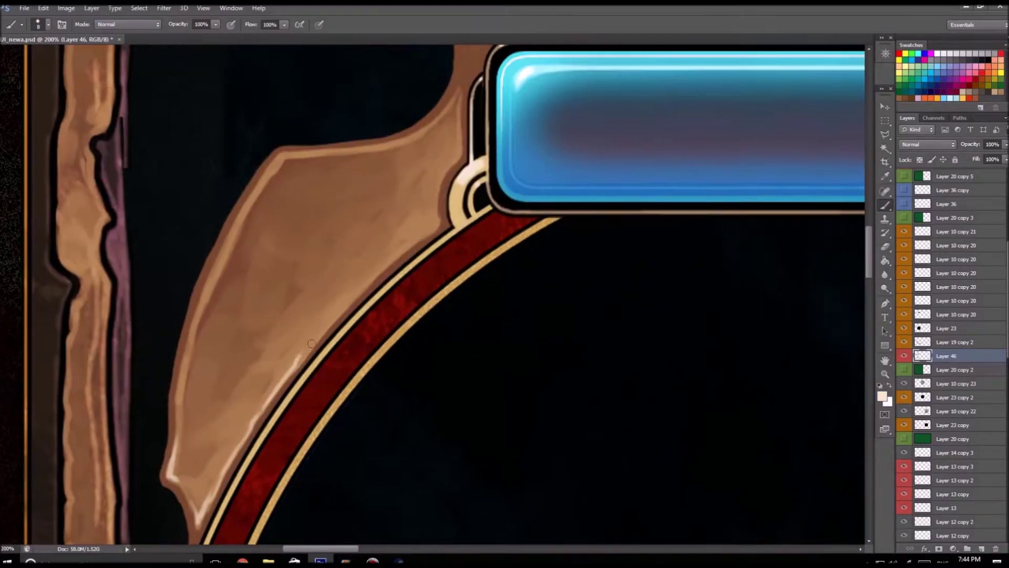
pyautogui.keyDown('alt'); pyautogui.click(353, 285); pyautogui.keyUp('alt')
pyautogui.moveTo(353, 285); pyautogui.dragTo(303, 366)
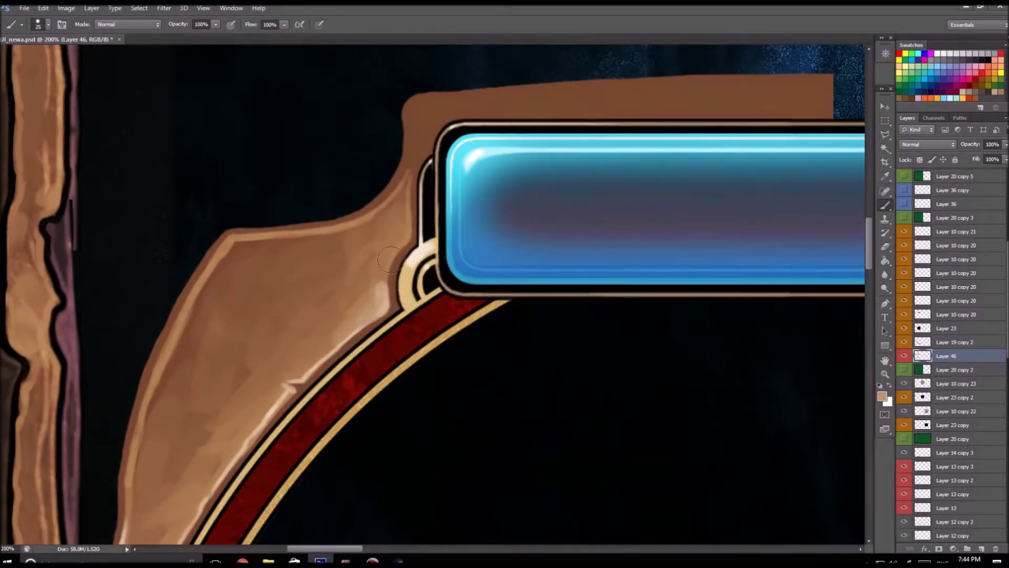
pyautogui.keyDown('alt'); pyautogui.click(379, 276); pyautogui.keyUp('alt')
pyautogui.moveTo(228, 242); pyautogui.dragTo(214, 310)
pyautogui.moveTo(280, 331); pyautogui.dragTo(451, 171)
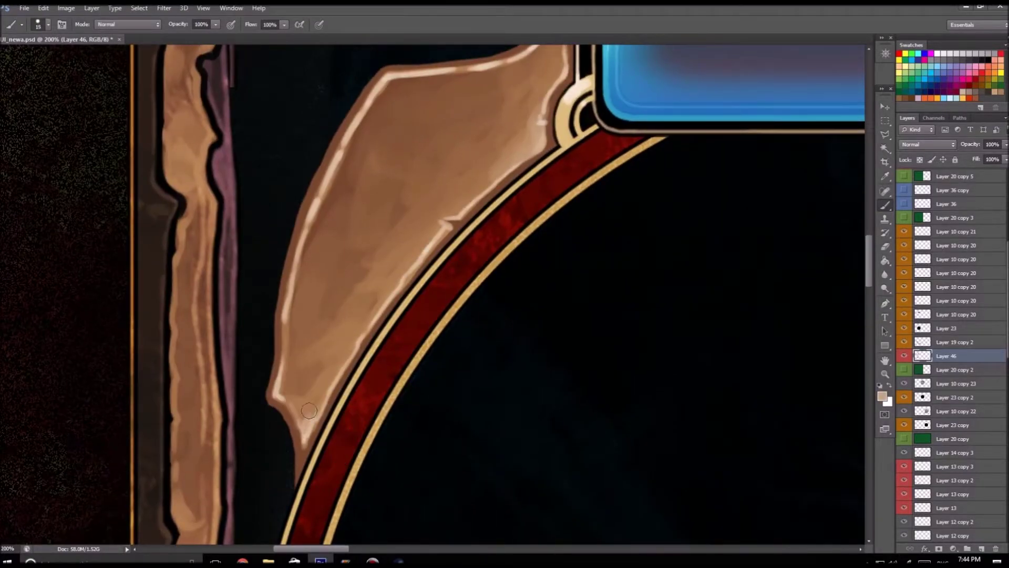
# Paint lighter highlight lines along the brown strip above the blue name bar.
pyautogui.press('[')
pyautogui.moveTo(355, 334)
pyautogui.mouseDown()
pyautogui.moveTo(363, 292)
pyautogui.moveTo(321, 334)
pyautogui.moveTo(372, 255)
pyautogui.moveTo(293, 365)
pyautogui.mouseUp()
pyautogui.moveTo(335, 296); pyautogui.dragTo(733, 273)
pyautogui.moveTo(336, 263); pyautogui.dragTo(695, 257)
pyautogui.press(']')
pyautogui.hscroll(-3, 405, 271)
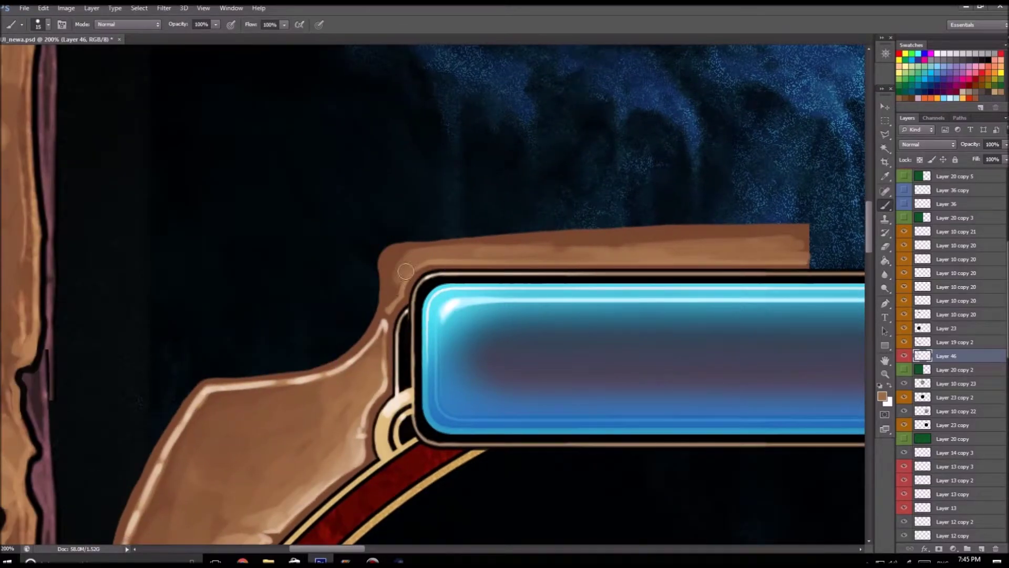
pyautogui.moveTo(411, 274)
pyautogui.mouseDown()
pyautogui.moveTo(380, 289)
pyautogui.moveTo(780, 275)
pyautogui.mouseUp()
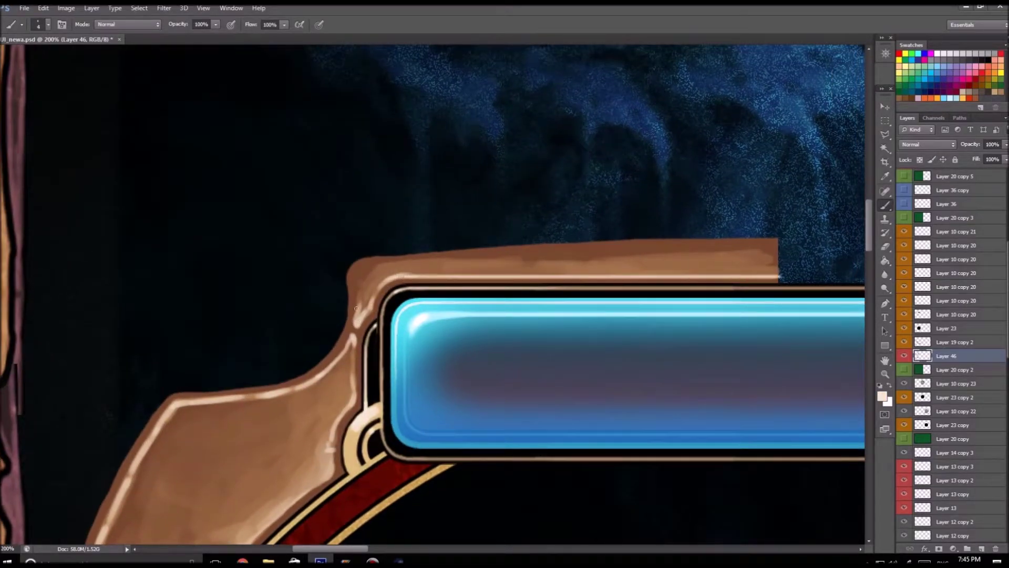
pyautogui.moveTo(396, 261); pyautogui.dragTo(779, 237)
# Sample the backing's brown and a lighter tan while resizing the brush.
pyautogui.hotkey('ctrl', '-')
pyautogui.hotkey('ctrl', '-')
pyautogui.hotkey('ctrl', '-')
pyautogui.hotkey('ctrl', '+')
pyautogui.scroll(-5, 360, 210)
pyautogui.keyDown('alt'); pyautogui.click(360, 153); pyautogui.keyUp('alt')
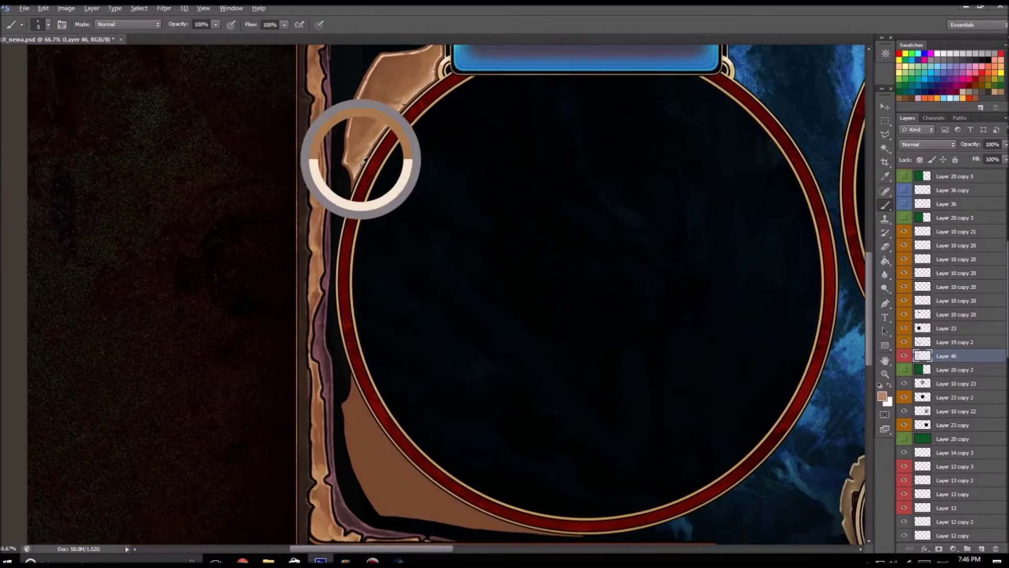
pyautogui.scroll(-2, 347, 236)
pyautogui.press(']')
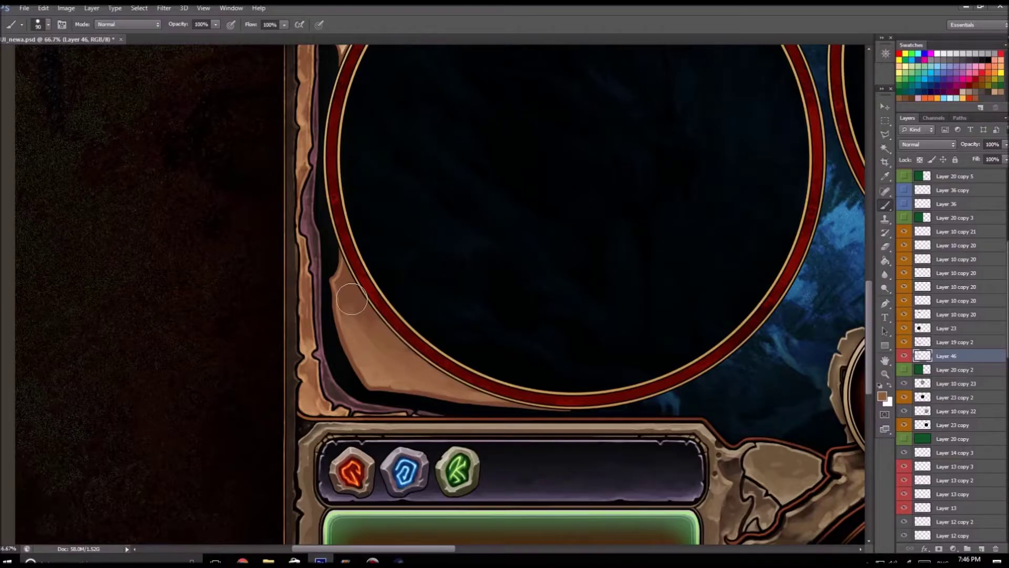
pyautogui.scroll(3, 351, 298)
pyautogui.keyDown('alt'); pyautogui.click(469, 79); pyautogui.keyUp('alt')
pyautogui.scroll(-3, 298, 264)
# Zoom onto the circle's lower-left corner and sample tan colours near the lower edge.
pyautogui.hotkey('ctrl', '+')
pyautogui.press('[')
pyautogui.press('[')
pyautogui.press('[')
pyautogui.press('[')
pyautogui.press('[')
pyautogui.press('[')
pyautogui.press('[')
pyautogui.press('[')
pyautogui.press('[')
pyautogui.press('[')
pyautogui.press('[')
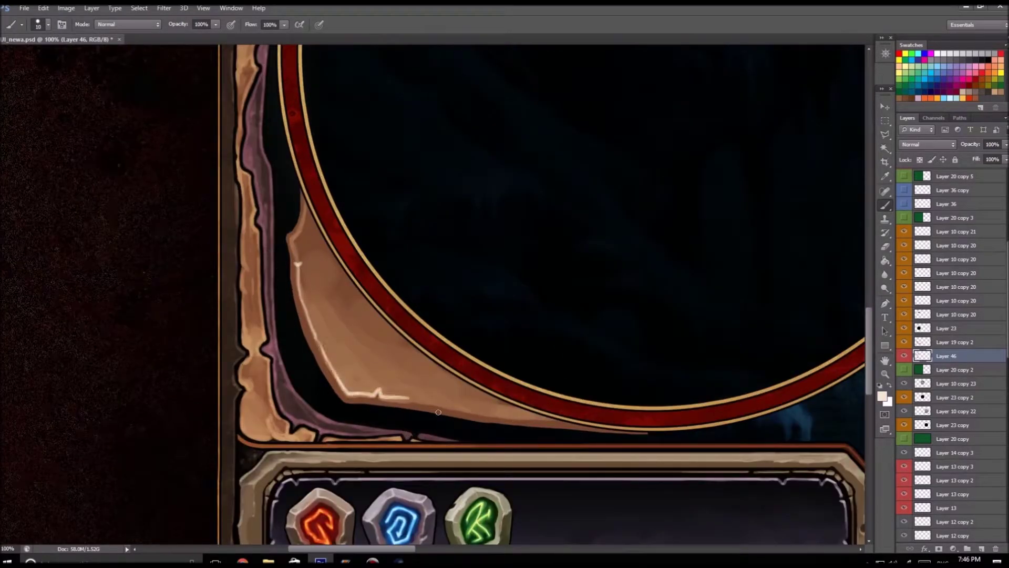
pyautogui.press(']')
pyautogui.hotkey('ctrl', '-')
pyautogui.scroll(5, 427, 387)
pyautogui.keyDown('alt'); pyautogui.click(389, 183); pyautogui.keyUp('alt')
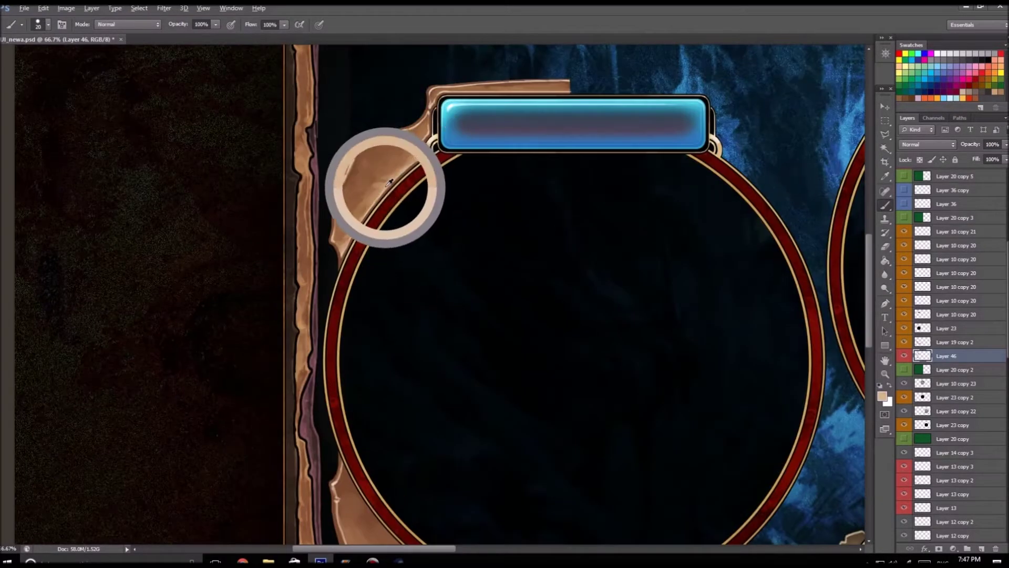
pyautogui.press(']')
pyautogui.hotkey('ctrl', '+')
pyautogui.scroll(-6, 303, 364)
pyautogui.keyDown('alt'); pyautogui.click(315, 382); pyautogui.keyUp('alt')
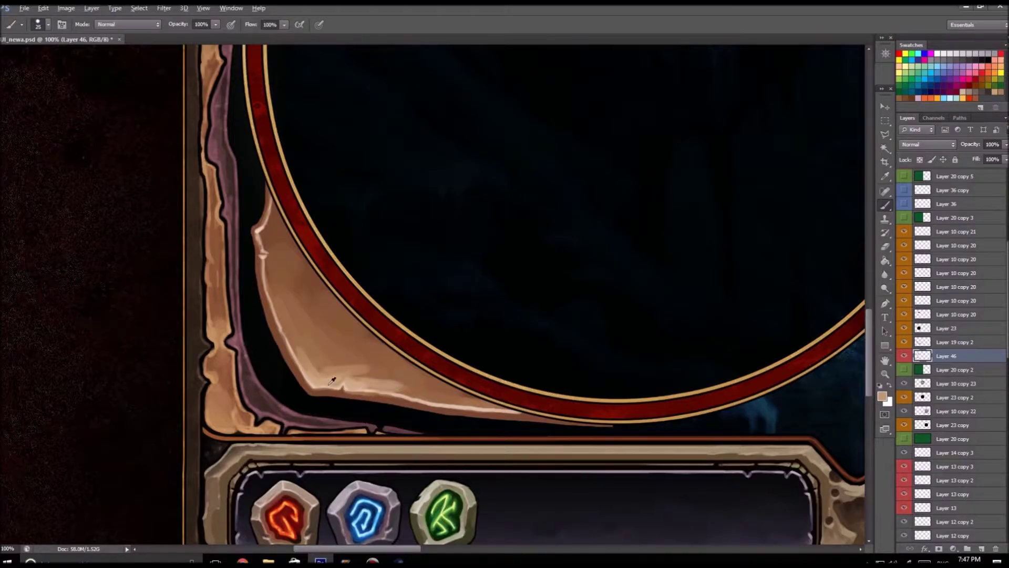
# Repaint the backing's lower-left corner with darker brown shading, then return to the Move tool.
pyautogui.press(']')
pyautogui.press(']')
pyautogui.press(']')
pyautogui.press(']')
pyautogui.keyDown('alt'); pyautogui.click(321, 368); pyautogui.keyUp('alt')
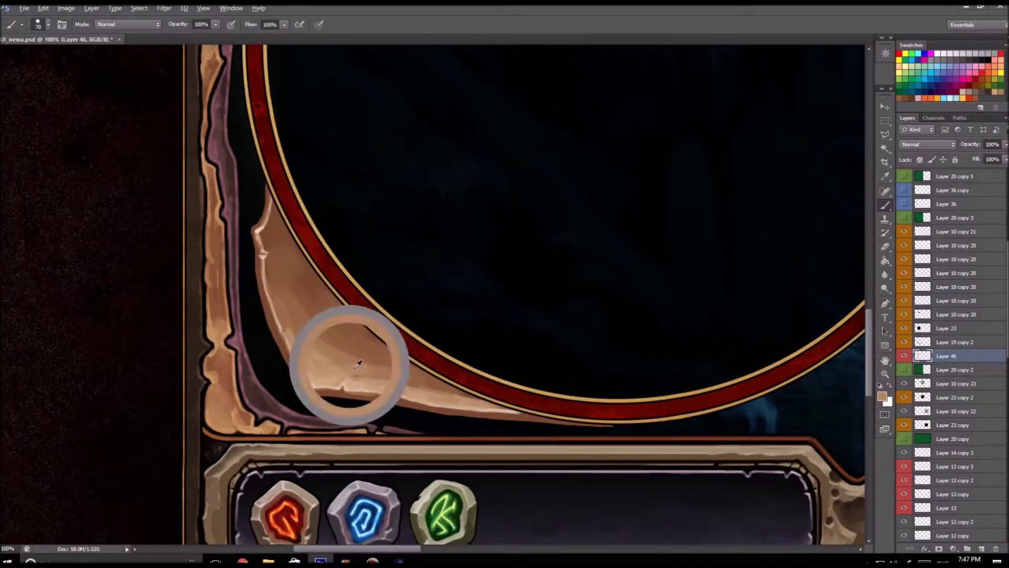
pyautogui.moveTo(399, 368)
pyautogui.mouseDown()
pyautogui.moveTo(351, 329)
pyautogui.moveTo(324, 379)
pyautogui.mouseUp()
pyautogui.press('[')
pyautogui.moveTo(274, 285); pyautogui.dragTo(327, 330)
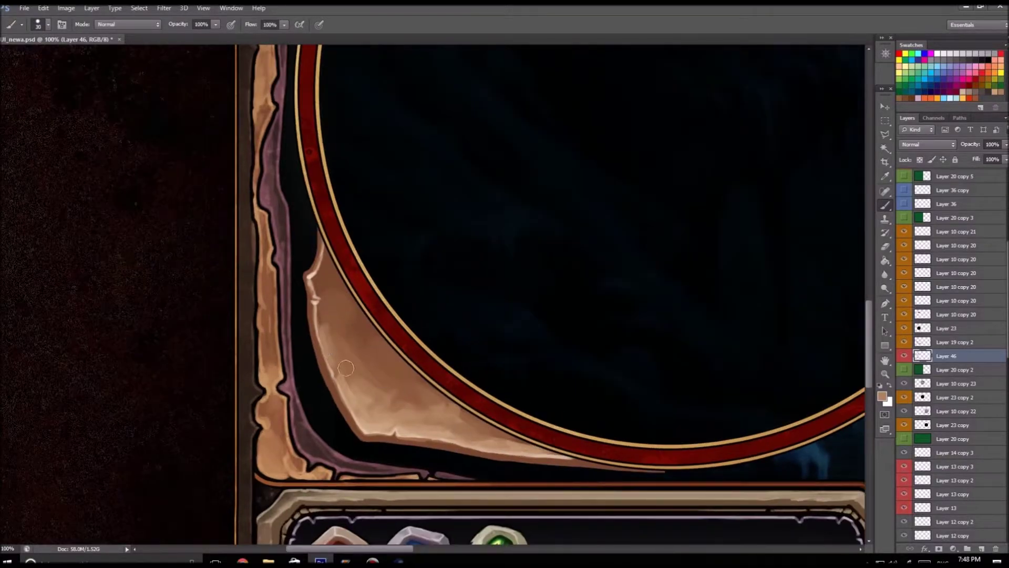
pyautogui.hotkey('ctrl', '-')
pyautogui.hotkey('ctrl', '-')
pyautogui.press('v')
pyautogui.click(44, 8)
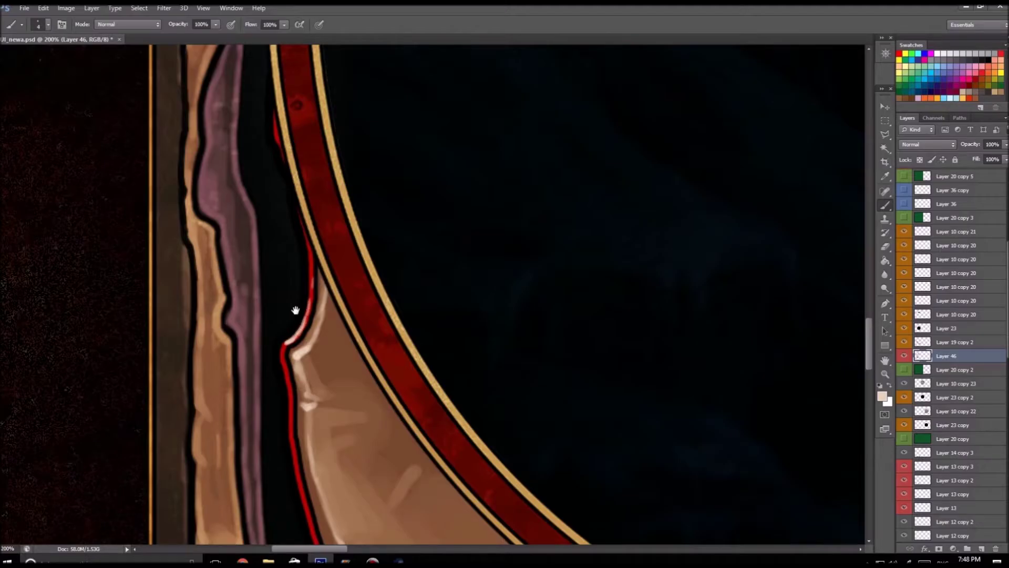
# Extend the red outline along the left backing's top edge.
pyautogui.moveTo(295, 310)
pyautogui.mouseDown()
pyautogui.moveTo(277, 181)
pyautogui.moveTo(327, 331)
pyautogui.moveTo(299, 287)
pyautogui.moveTo(322, 217)
pyautogui.moveTo(358, 172)
pyautogui.mouseUp()
pyautogui.moveTo(358, 172)
pyautogui.mouseDown()
pyautogui.moveTo(264, 202)
pyautogui.moveTo(399, 194)
pyautogui.mouseUp()
pyautogui.moveTo(399, 194)
pyautogui.mouseDown()
pyautogui.moveTo(309, 300)
pyautogui.moveTo(522, 174)
pyautogui.moveTo(701, 167)
pyautogui.mouseUp()
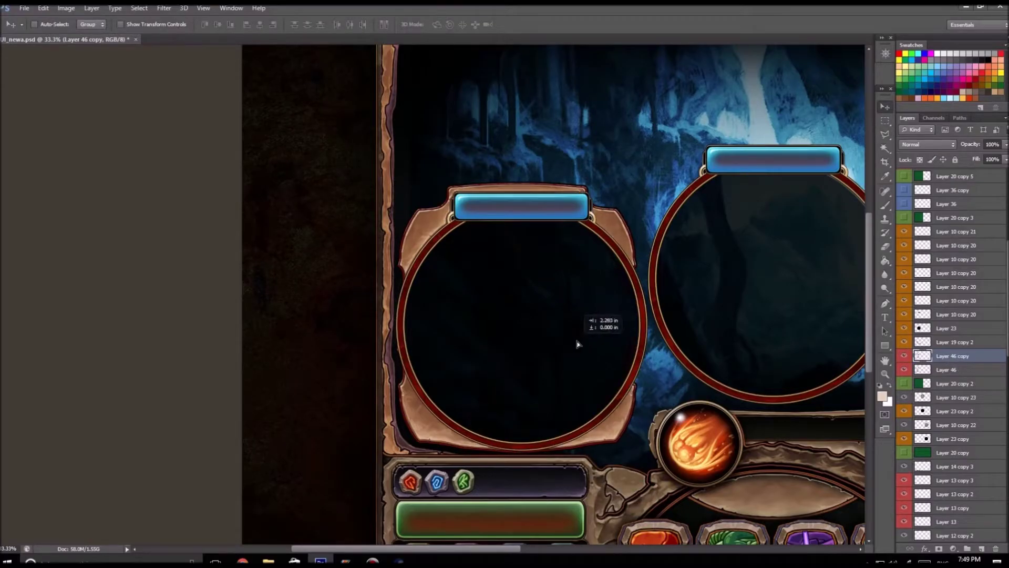
pyautogui.hotkey('ctrl', 't')
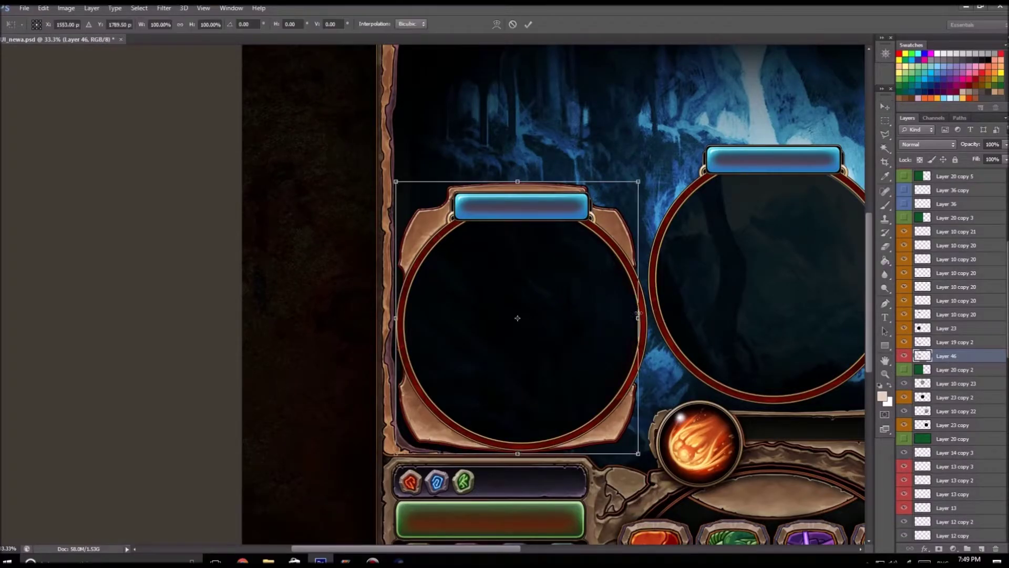
pyautogui.press('Return')
# Alt-drag copies of the tan backing (Layer 46) behind the middle and right circles.
pyautogui.moveTo(525, 342); pyautogui.dragTo(228, 342)
pyautogui.moveTo(946, 355); pyautogui.dragTo(928, 429)
pyautogui.moveTo(244, 307); pyautogui.dragTo(500, 310)
pyautogui.moveTo(557, 258); pyautogui.dragTo(709, 359)
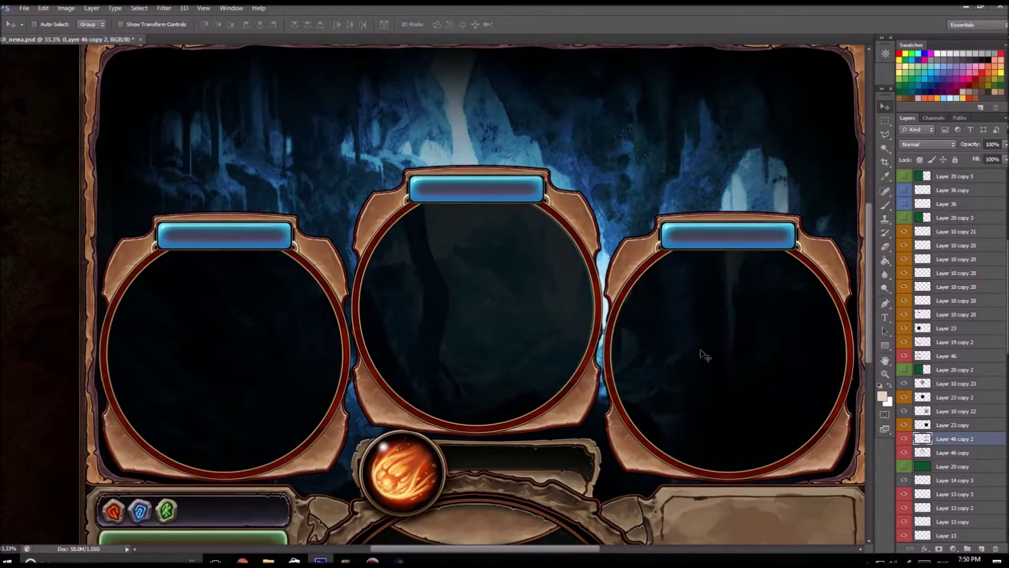
pyautogui.hotkey('ctrl', '-')
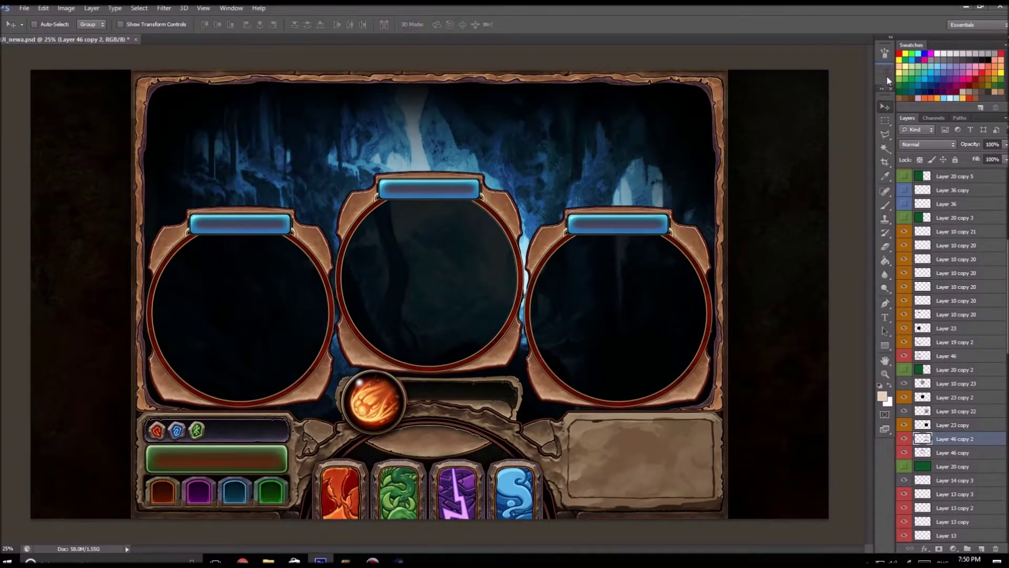
pyautogui.click(885, 75)
pyautogui.click(885, 75)
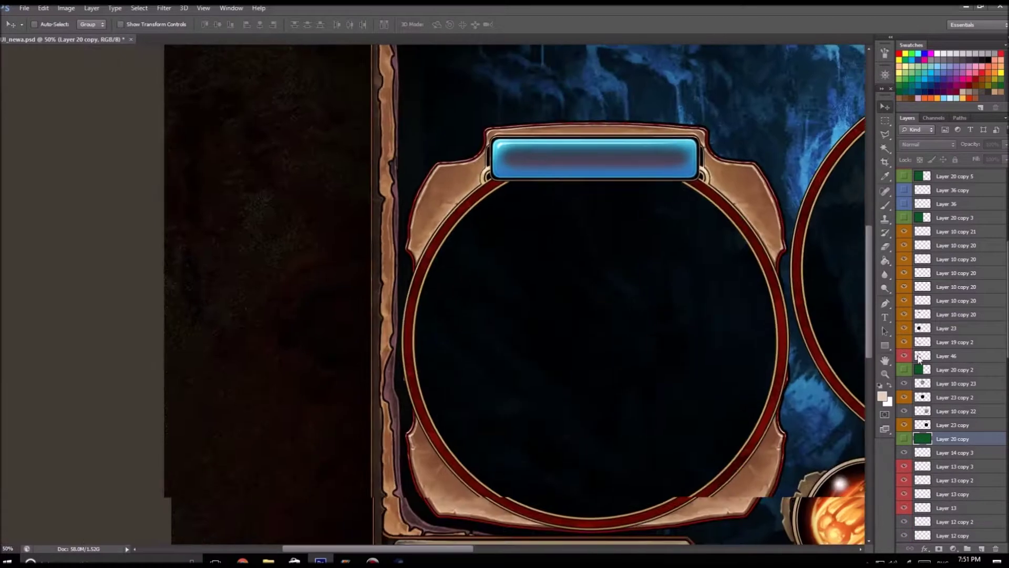
pyautogui.hotkey('ctrl', '+')
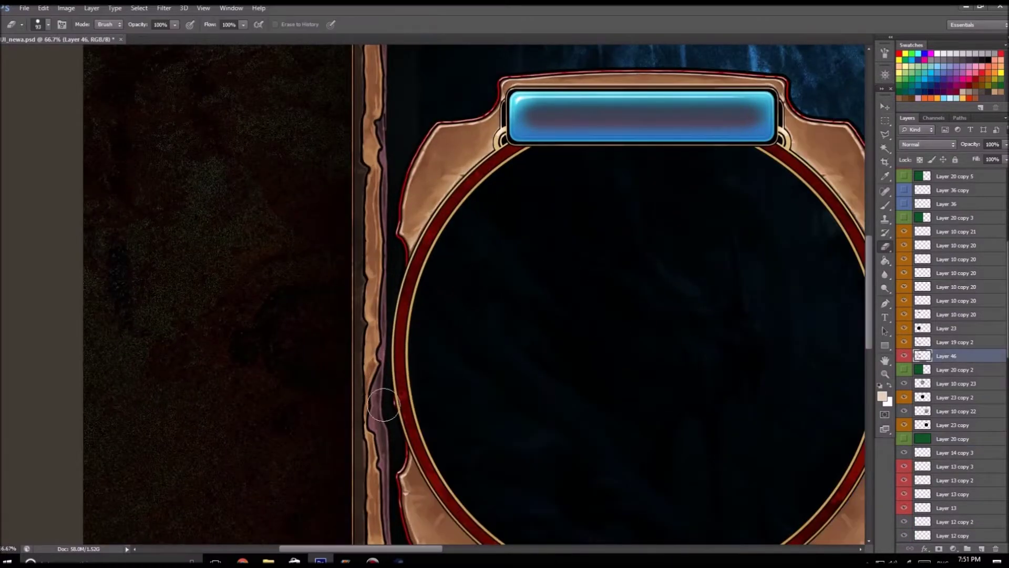
# Erase stray edges and raise the left backing's contrast to 33 via Brightness/Contrast.
pyautogui.hscroll(5, 658, 342)
pyautogui.press('[')
pyautogui.press('[')
pyautogui.press('[')
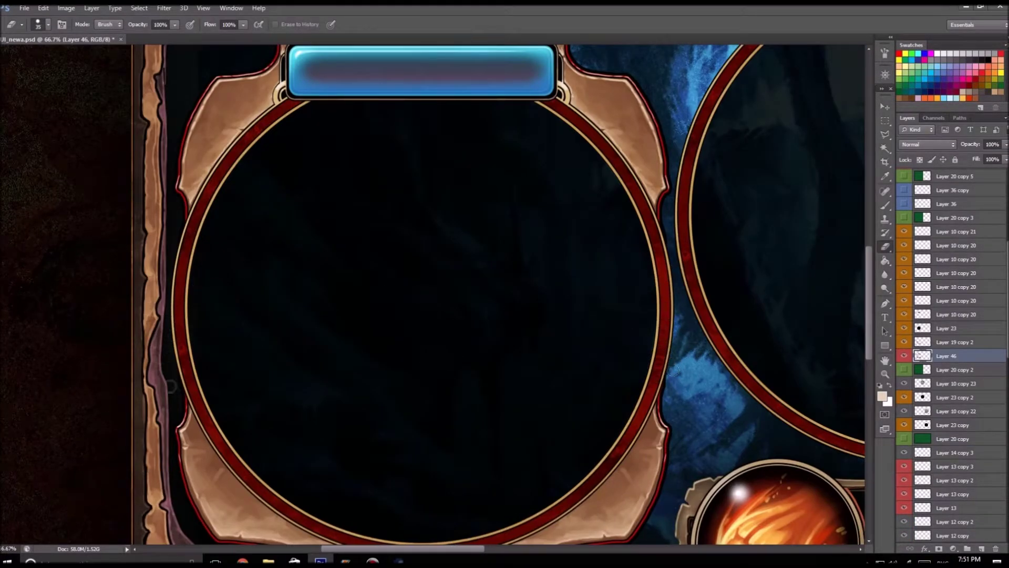
pyautogui.hotkey('ctrl', '-')
pyautogui.hotkey('ctrl', 'u')
pyautogui.click(782, 241)
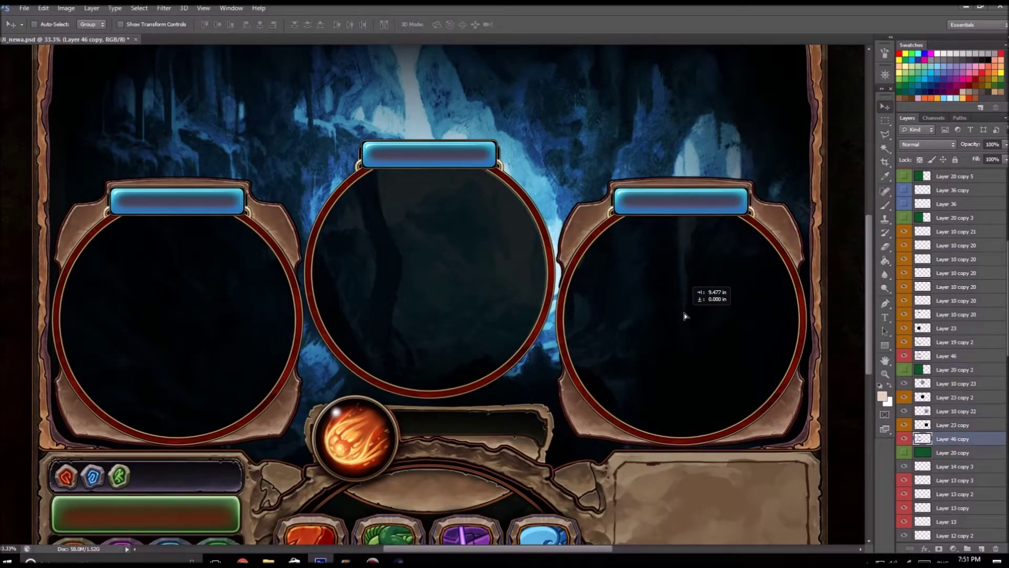
# Move the Layer 46 copy up behind the higher middle circle frame.
pyautogui.moveTo(685, 316); pyautogui.dragTo(448, 291)
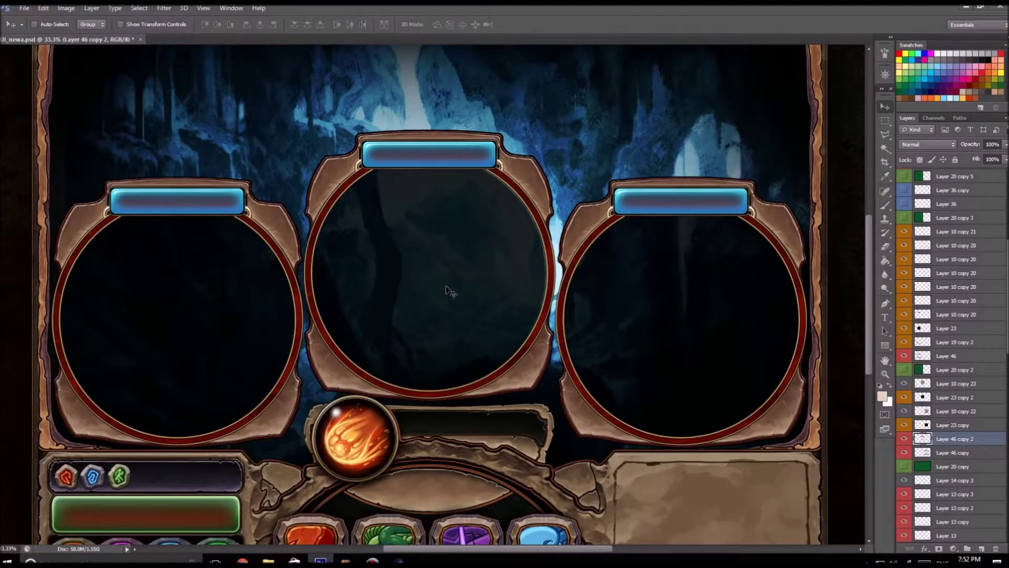
pyautogui.click(886, 75)
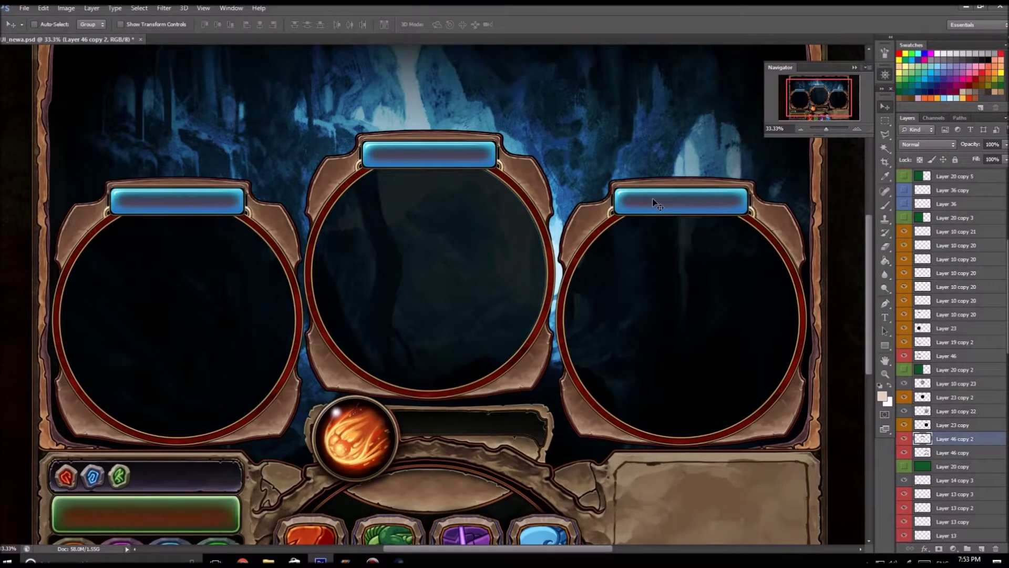
pyautogui.click(885, 374)
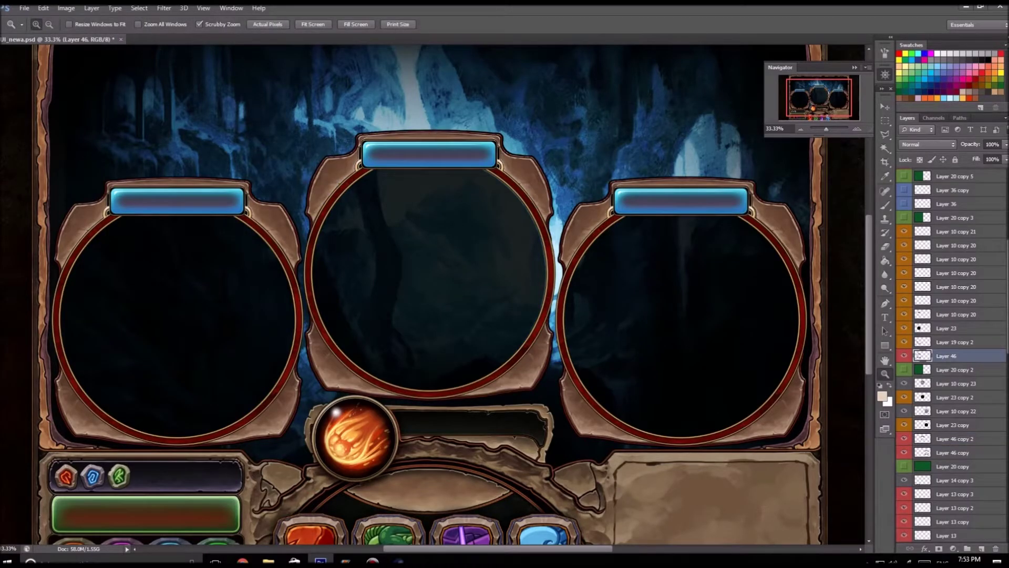
# Zoom in on the left frame's top-left corner and select the blue bar's frame layer.
pyautogui.moveTo(139, 315); pyautogui.dragTo(363, 318)
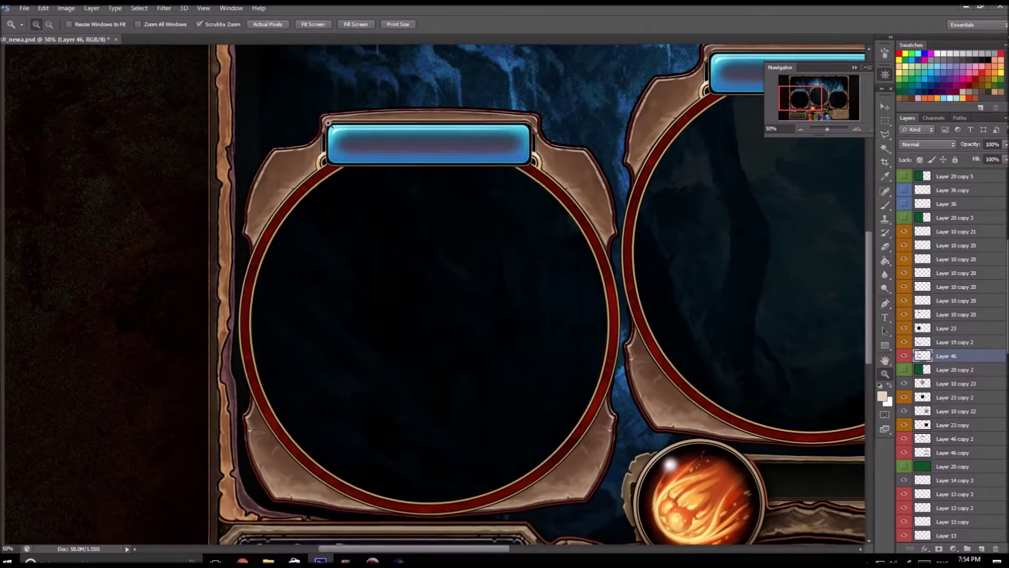
pyautogui.click(357, 246)
pyautogui.press('v')
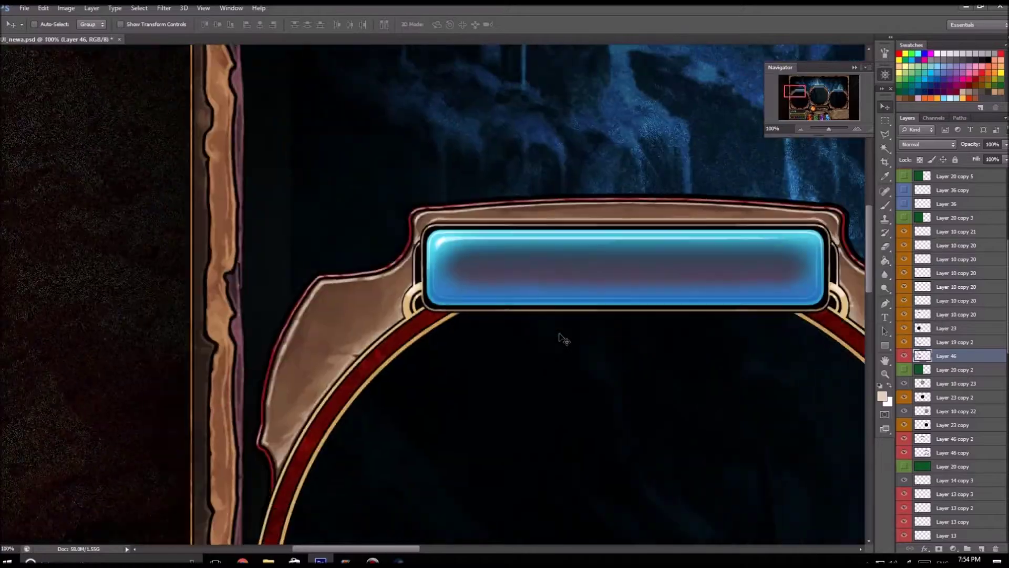
pyautogui.moveTo(558, 338)
pyautogui.mouseDown()
pyautogui.moveTo(472, 283)
pyautogui.moveTo(451, 282)
pyautogui.mouseUp()
pyautogui.keyDown('ctrl'); pyautogui.click(472, 283); pyautogui.keyUp('ctrl')
# Lasso the blue bar's end cap and copy it onto its own layer.
pyautogui.press('l')
pyautogui.click(369, 198)
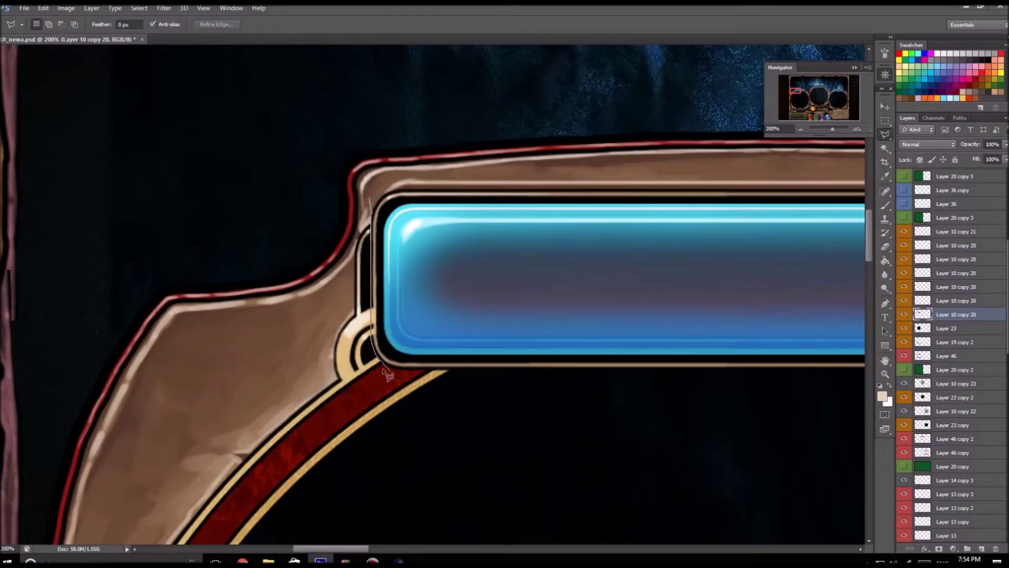
pyautogui.click(718, 370)
pyautogui.click(717, 179)
pyautogui.click(368, 198)
pyautogui.hotkey('ctrl', 'j')
pyautogui.moveTo(525, 274); pyautogui.dragTo(602, 442)
# Set black as the colour and slide the black box piece behind the bar's left end.
pyautogui.press('e')
pyautogui.moveTo(514, 383)
pyautogui.mouseDown()
pyautogui.moveTo(342, 311)
pyautogui.moveTo(262, 323)
pyautogui.mouseUp()
pyautogui.press('b')
pyautogui.press('d')
pyautogui.press('v')
pyautogui.moveTo(405, 365)
pyautogui.mouseDown()
pyautogui.moveTo(444, 292)
pyautogui.moveTo(404, 289)
pyautogui.mouseUp()
# Duplicate the black box, resize the copy, and paint a sampled brown inner border.
pyautogui.hotkey('ctrl', 'j')
pyautogui.hotkey('ctrl', 't')
pyautogui.moveTo(289, 331); pyautogui.dragTo(266, 277)
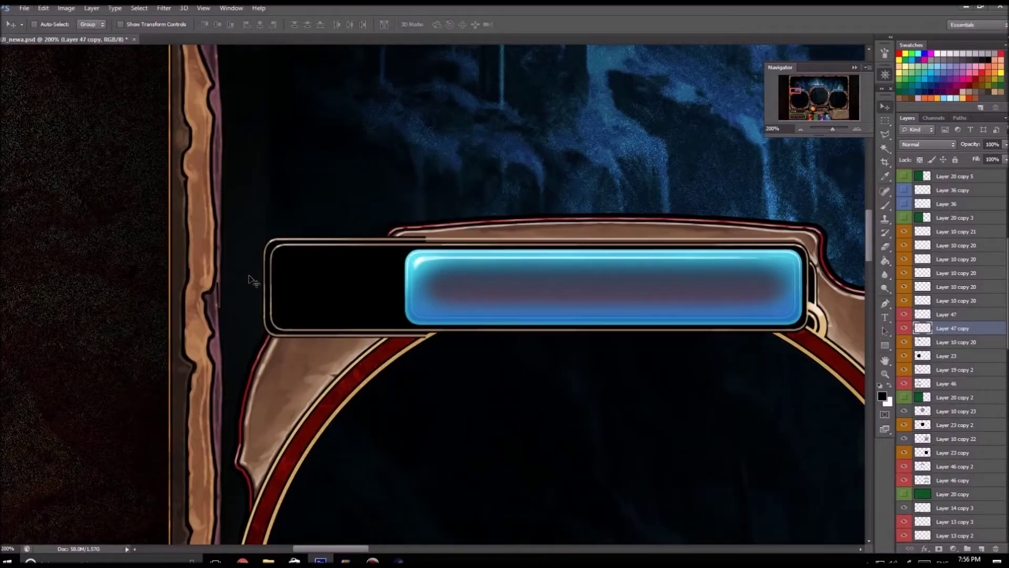
pyautogui.hotkey('ctrl', '+')
pyautogui.press('b')
pyautogui.hotkey('alt', ']')
pyautogui.keyDown('alt'); pyautogui.click(286, 480); pyautogui.keyUp('alt')
pyautogui.moveTo(247, 357)
pyautogui.mouseDown()
pyautogui.moveTo(266, 448)
pyautogui.moveTo(529, 429)
pyautogui.mouseUp()
# Paint light brown along the box's left edge and cream highlights on its upper-left corner.
pyautogui.scroll(1, 528, 429)
pyautogui.scroll(1, 273, 347)
pyautogui.press(']')
pyautogui.keyDown('alt'); pyautogui.click(273, 347); pyautogui.keyUp('alt')
pyautogui.moveTo(273, 368); pyautogui.dragTo(276, 322)
pyautogui.keyDown('alt'); pyautogui.click(284, 244); pyautogui.keyUp('alt')
pyautogui.moveTo(271, 284)
pyautogui.mouseDown()
pyautogui.moveTo(273, 311)
pyautogui.moveTo(290, 283)
pyautogui.moveTo(286, 267)
pyautogui.moveTo(287, 276)
pyautogui.moveTo(332, 258)
pyautogui.mouseUp()
pyautogui.keyDown('alt'); pyautogui.click(294, 255); pyautogui.keyUp('alt')
# Add fine cream edge strokes along the box's top, sides and bottom.
pyautogui.moveTo(281, 320)
pyautogui.mouseDown()
pyautogui.moveTo(327, 257)
pyautogui.moveTo(752, 260)
pyautogui.mouseUp()
pyautogui.press('[')
pyautogui.press('[')
pyautogui.press('[')
pyautogui.press('[')
pyautogui.press('[')
pyautogui.press('[')
pyautogui.press('[')
pyautogui.moveTo(315, 268); pyautogui.dragTo(738, 268)
pyautogui.scroll(-1, 273, 261)
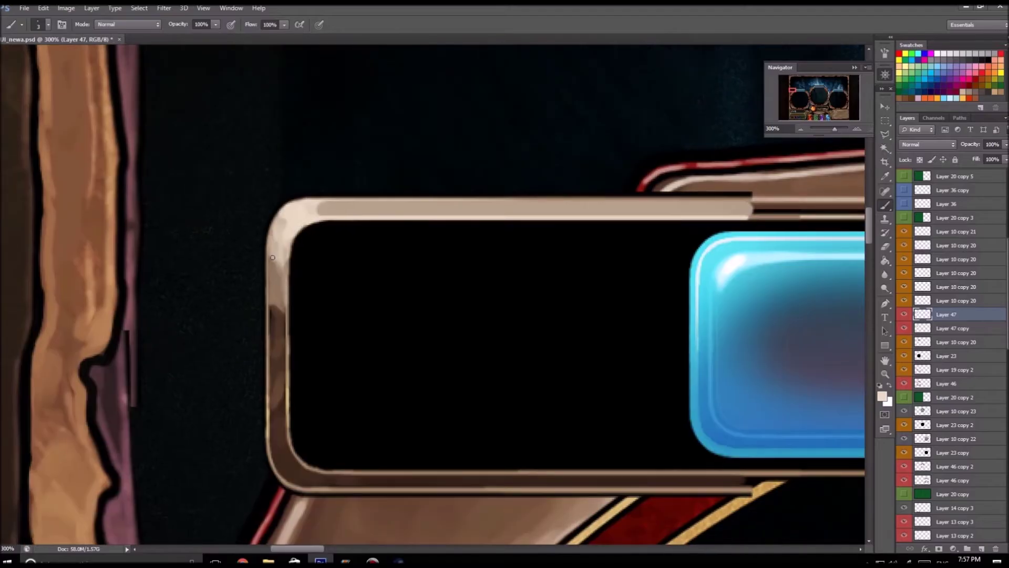
pyautogui.moveTo(286, 263); pyautogui.dragTo(288, 429)
pyautogui.press('[')
pyautogui.scroll(-1, 291, 232)
pyautogui.moveTo(273, 294); pyautogui.dragTo(275, 342)
pyautogui.scroll(-1, 314, 374)
pyautogui.moveTo(315, 375); pyautogui.dragTo(746, 377)
# Merge the two box layers and nudge the merged box into place.
pyautogui.hotkey('ctrl', '-')
pyautogui.hotkey('ctrl', '-')
pyautogui.press('v')
pyautogui.hotkey('ctrl', 'e')
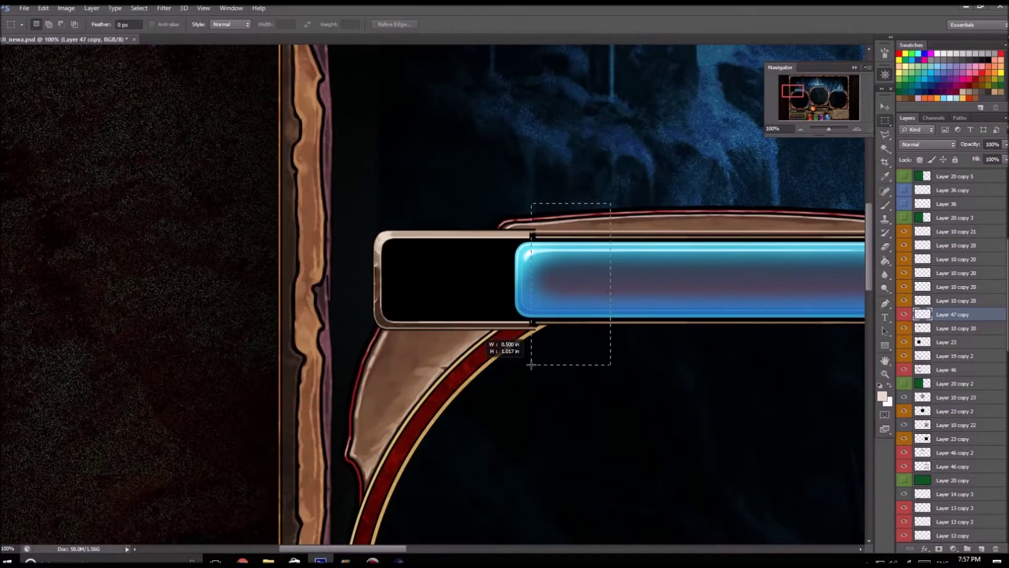
pyautogui.moveTo(556, 263)
pyautogui.mouseDown()
pyautogui.moveTo(547, 265)
pyautogui.moveTo(569, 265)
pyautogui.mouseUp()
# Raise the box's upper section to make it taller and fill the gap band.
pyautogui.hotkey('ctrl', '+')
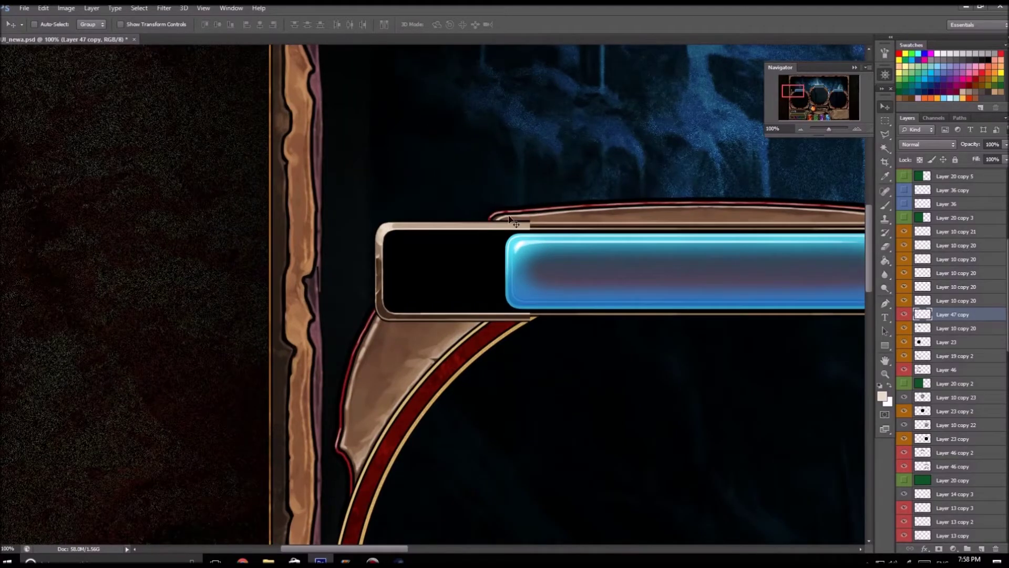
pyautogui.press('m')
pyautogui.moveTo(218, 257); pyautogui.dragTo(317, 297)
pyautogui.moveTo(567, 349); pyautogui.dragTo(567, 297)
pyautogui.moveTo(282, 322); pyautogui.dragTo(620, 473)
pyautogui.hotkey('ctrl', 't')
pyautogui.press('Return')
pyautogui.hotkey('ctrl', 'z')
pyautogui.moveTo(428, 317); pyautogui.dragTo(442, 254)
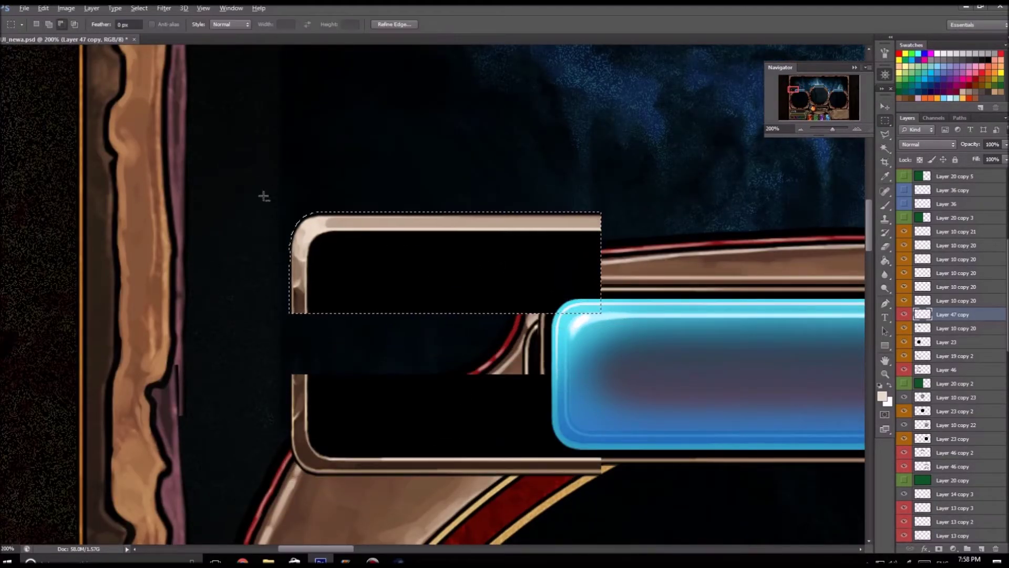
pyautogui.moveTo(450, 311)
pyautogui.mouseDown()
pyautogui.moveTo(451, 372)
pyautogui.moveTo(725, 365)
pyautogui.moveTo(568, 362)
pyautogui.mouseUp()
pyautogui.press('Return')
pyautogui.press('v')
# Shrink the black box slightly with Free Transform and zoom out to the whole UI.
pyautogui.press('e')
pyautogui.press('v')
pyautogui.hotkey('ctrl', 'z')
pyautogui.hotkey('ctrl', '-')
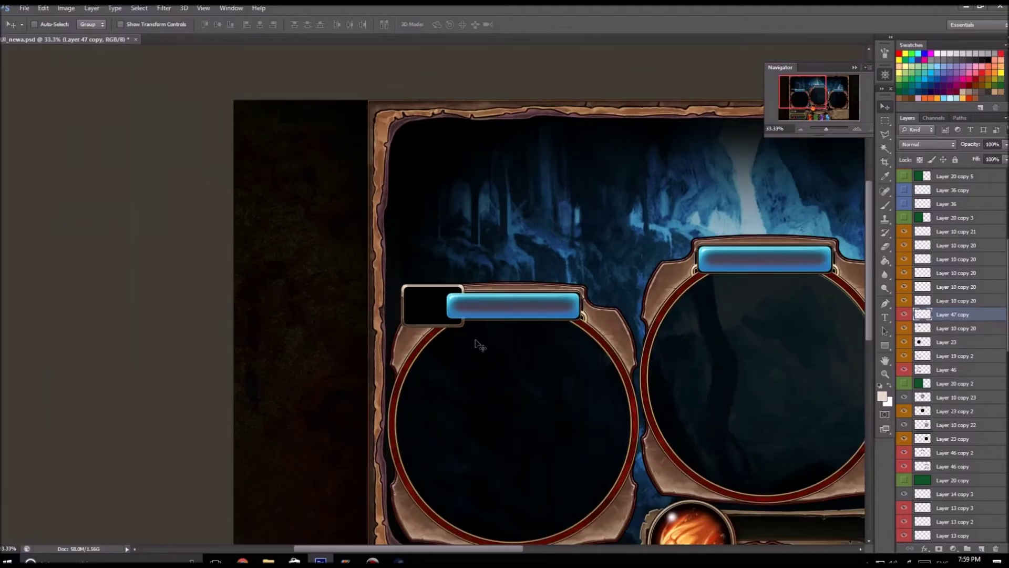
pyautogui.hotkey('ctrl', 't')
pyautogui.hotkey('ctrl', '+')
pyautogui.moveTo(625, 342); pyautogui.dragTo(575, 342)
pyautogui.press('Return')
pyautogui.hotkey('ctrl', '-')
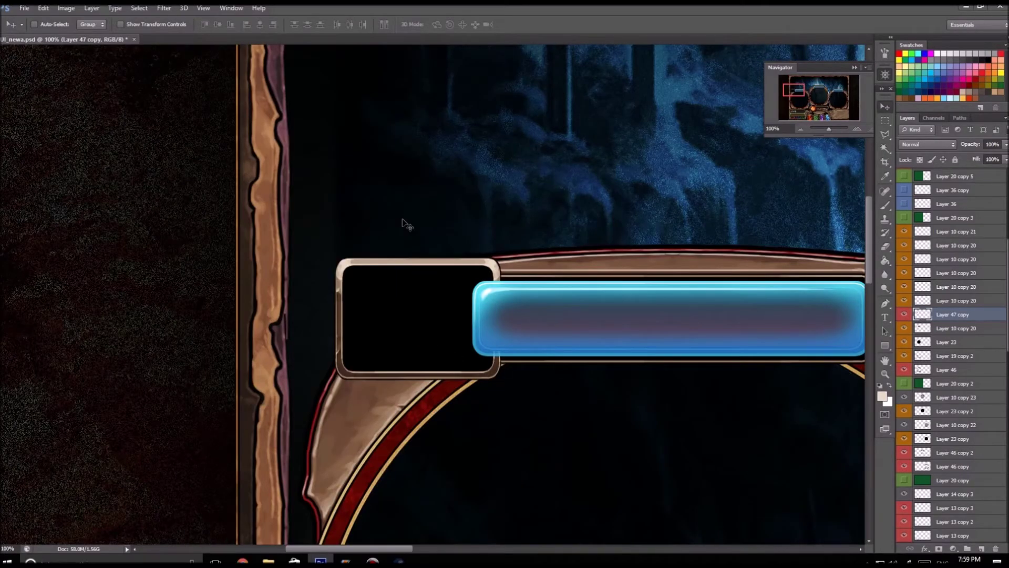
pyautogui.hotkey('ctrl', '-')
pyautogui.hotkey('ctrl', '-')
pyautogui.hotkey('ctrl', '-')
pyautogui.hotkey('ctrl', '-')
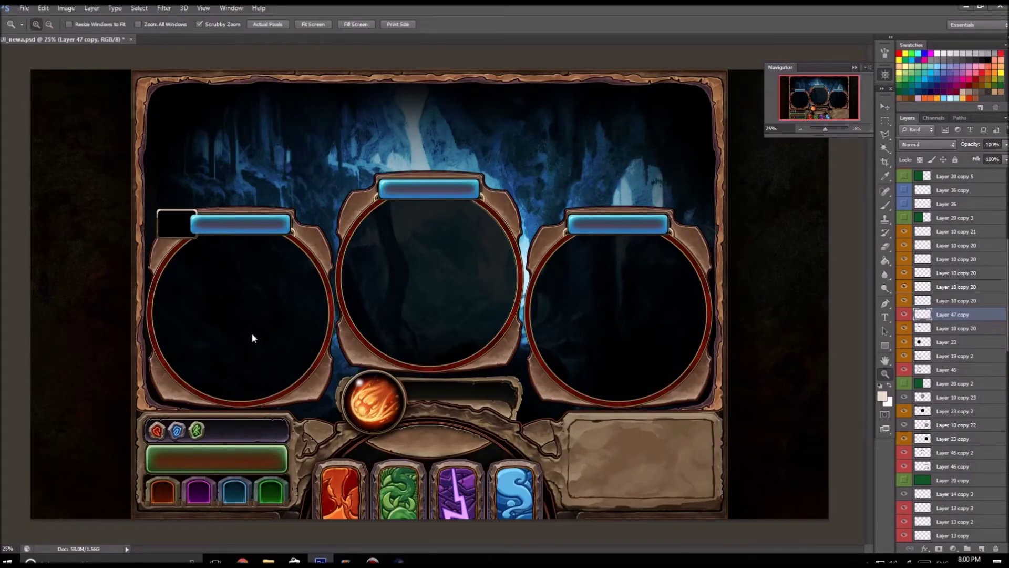
# Save the left circle crop as GGK.jpg, then return to UI_newa.psd.
pyautogui.keyDown('ctrl'); pyautogui.click(251, 332); pyautogui.keyUp('ctrl')
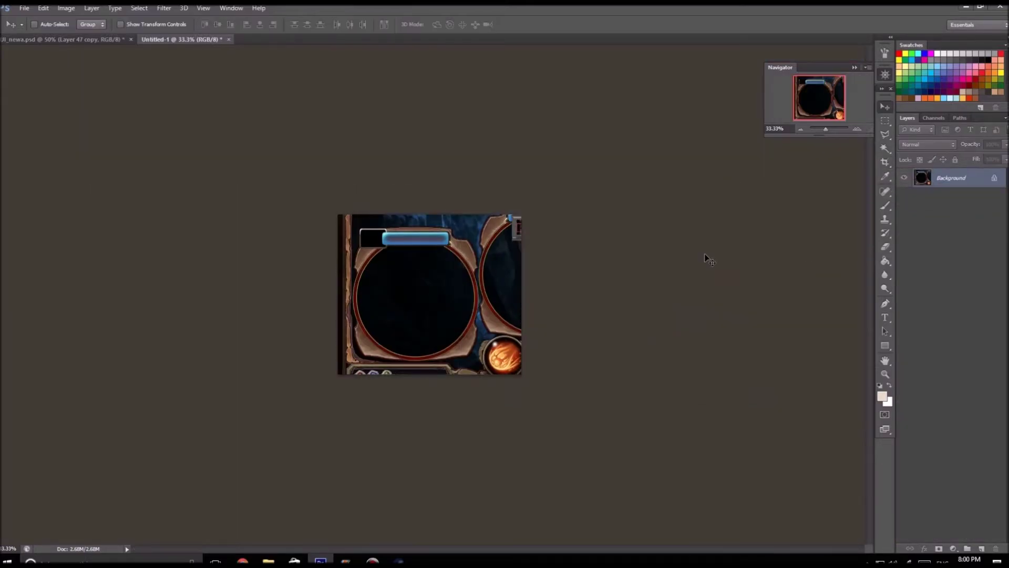
pyautogui.hotkey('ctrl', 'shift', 's')
pyautogui.click(753, 270)
pyautogui.press('BackSpace')
pyautogui.write('K')
pyautogui.press('Return')
pyautogui.press('Return')
pyautogui.hotkey('ctrl', 'Tab')
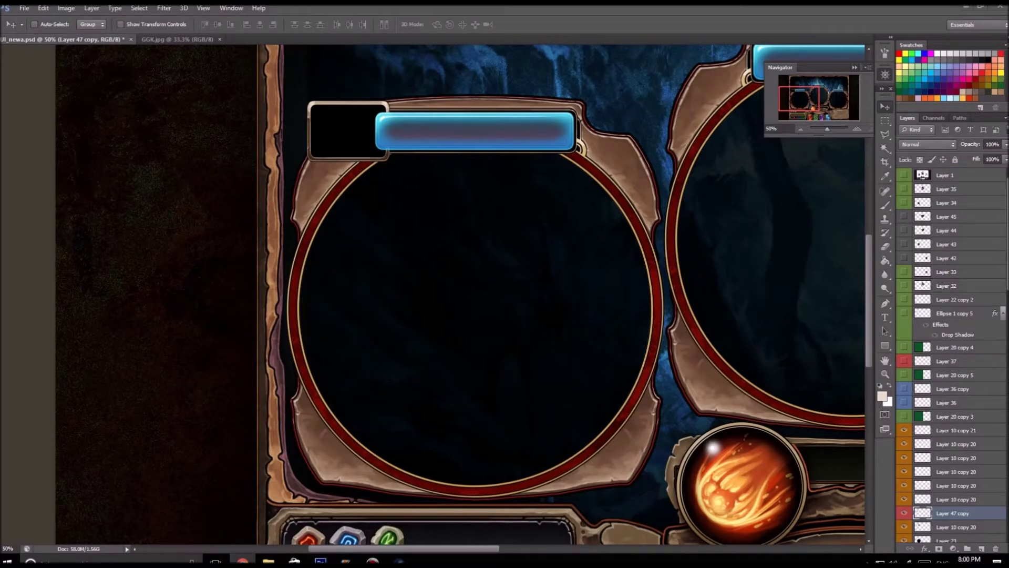